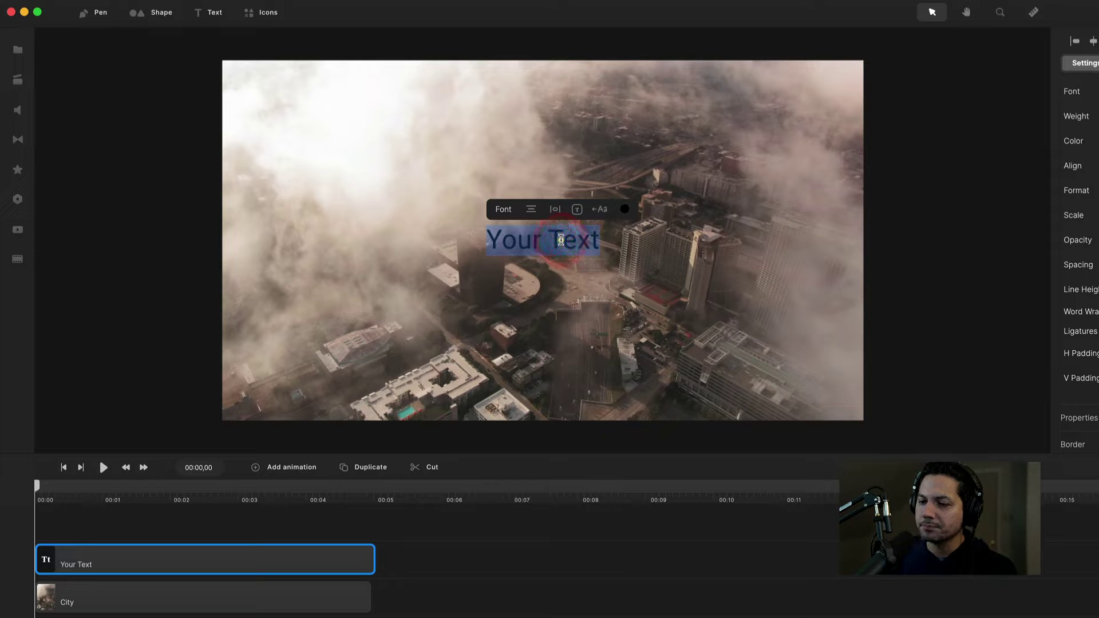
Step: Replace the placeholder title text with 'BRAND', commit the edit and reselect the clip
text(BRAND)
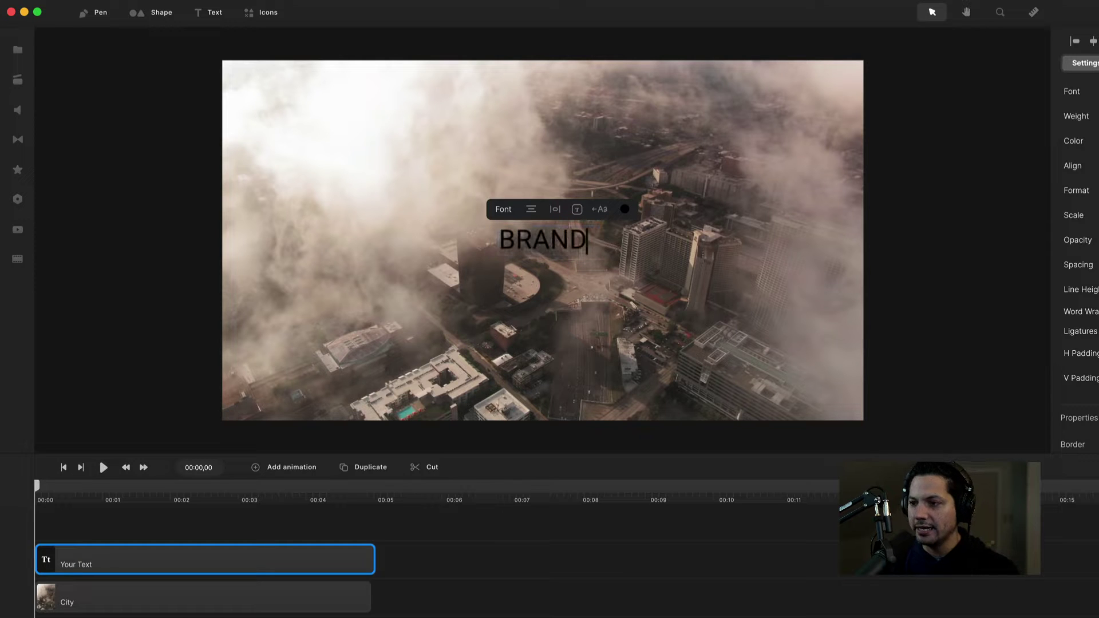
key(Return)
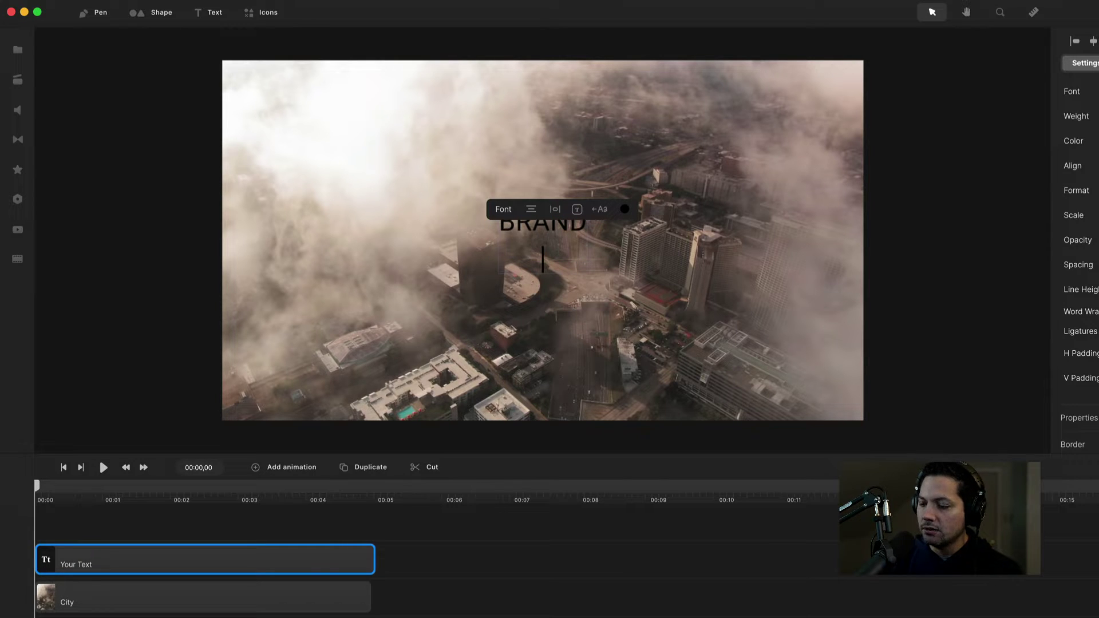
key(BackSpace)
click(380, 523)
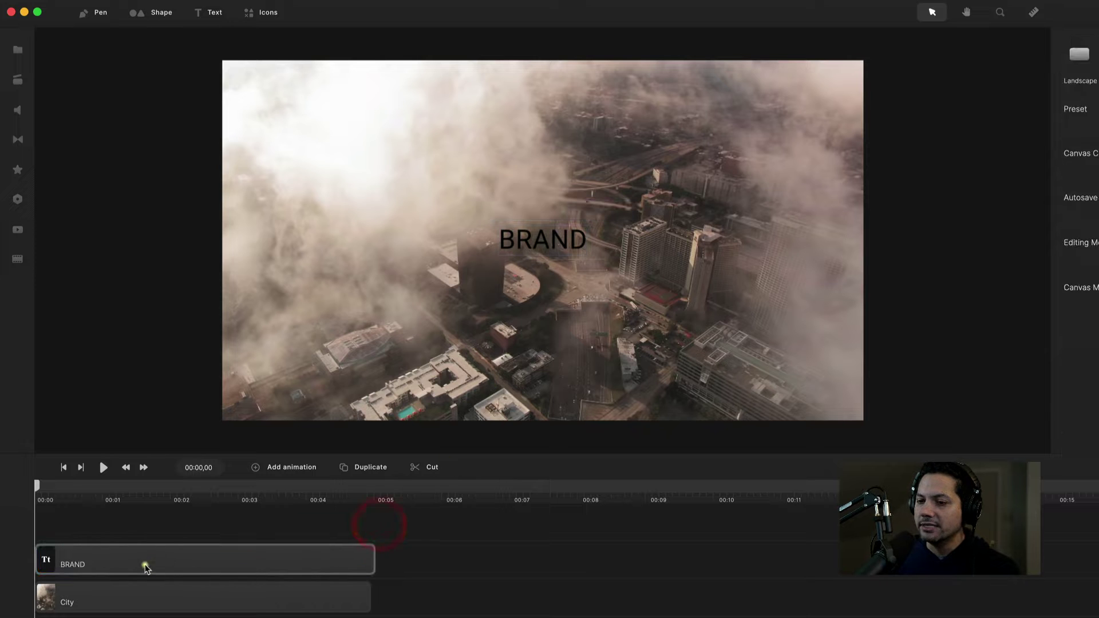
click(108, 560)
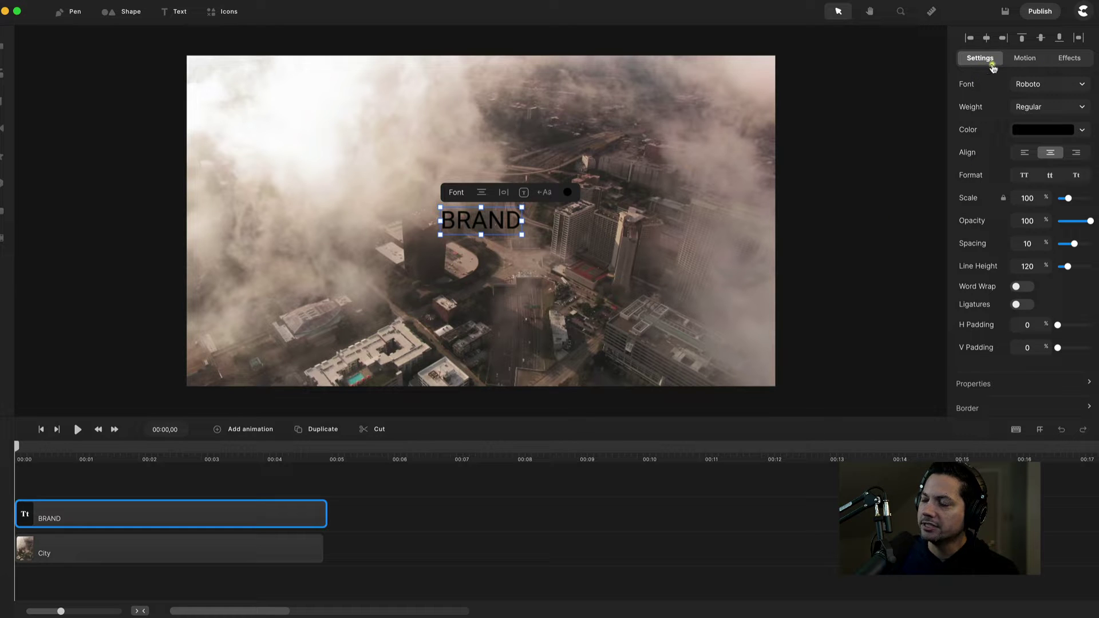
Step: Set the BRAND title's font to Anton
click(1019, 85)
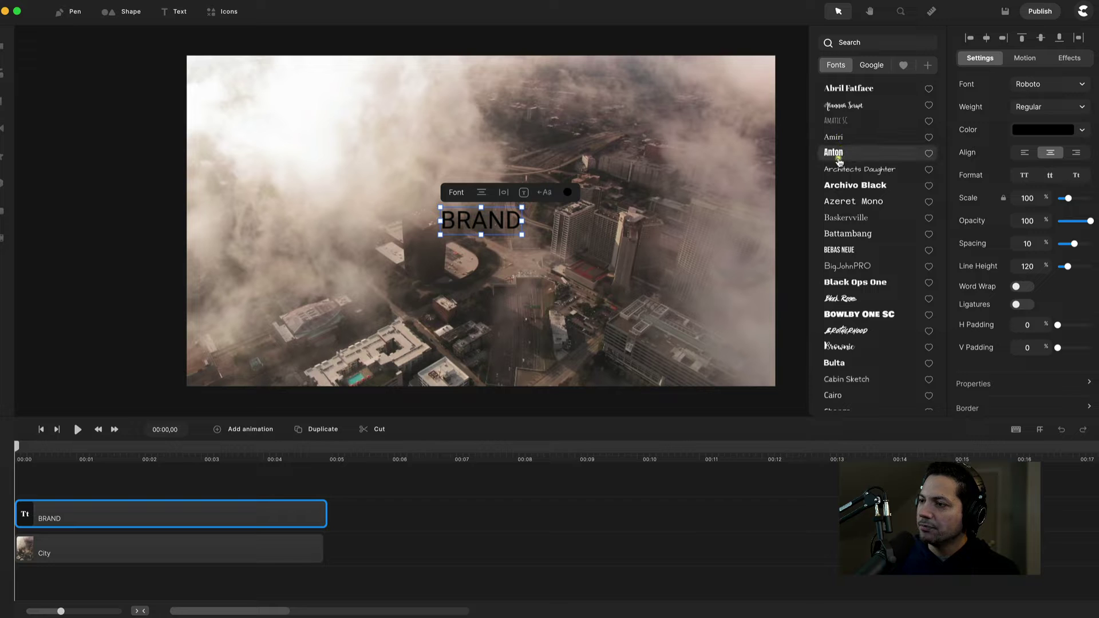
click(862, 64)
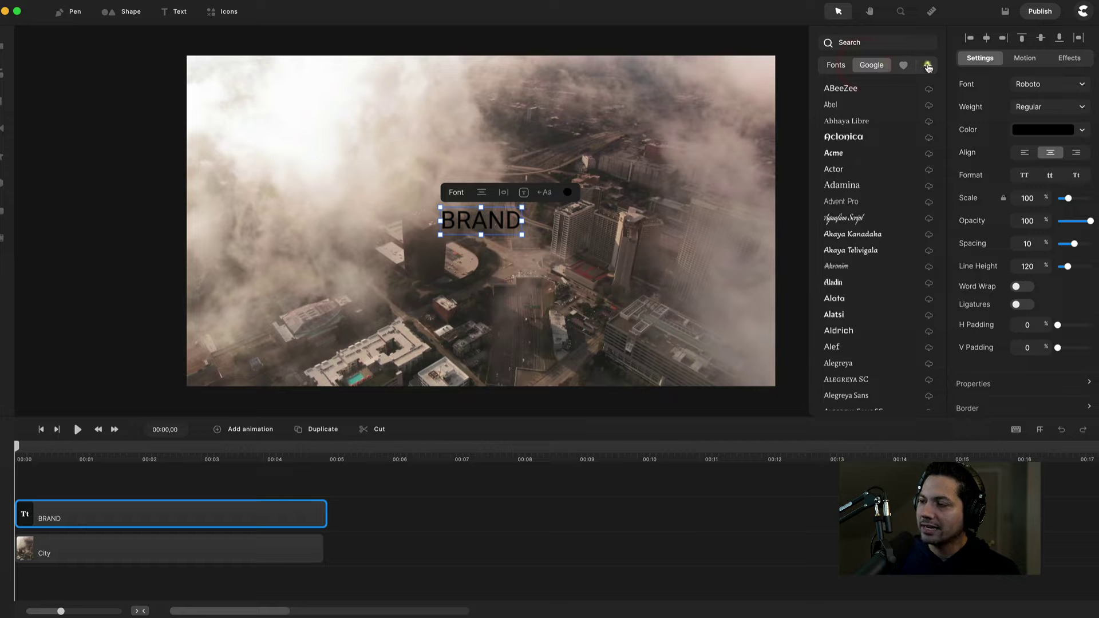
click(839, 64)
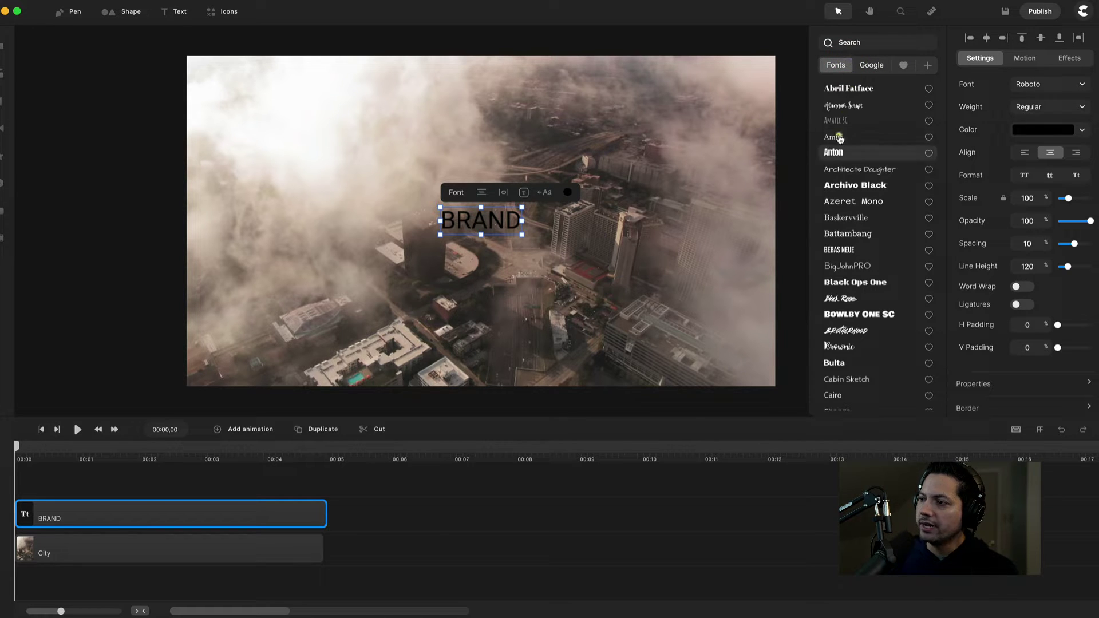
click(834, 152)
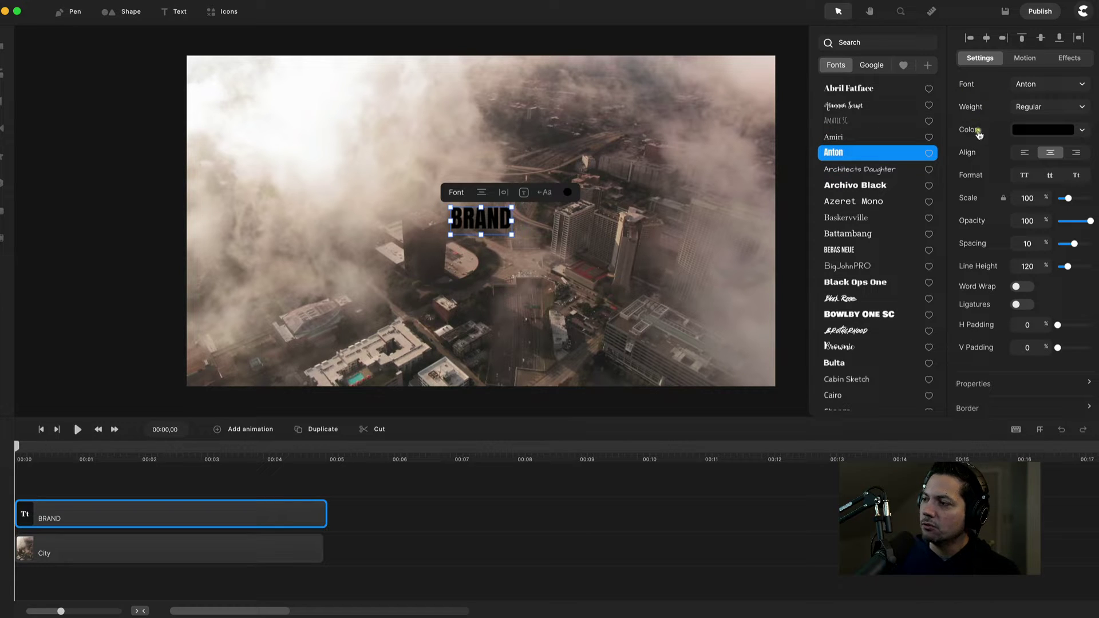
Step: Fill the BRAND title with the blue favourite colour 2407fc
click(1033, 128)
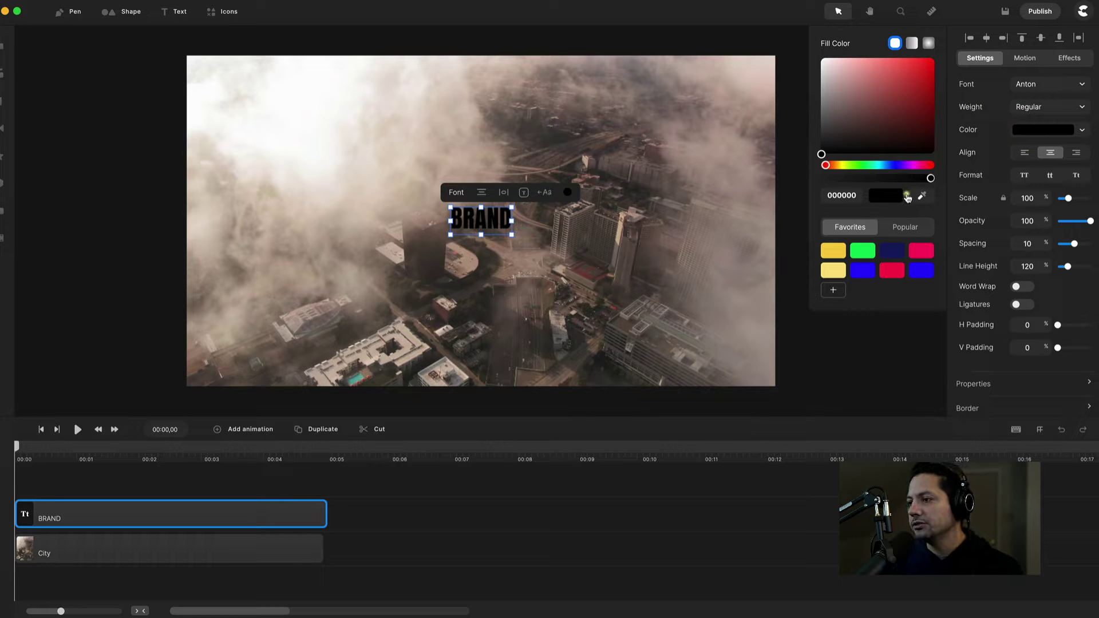
click(867, 271)
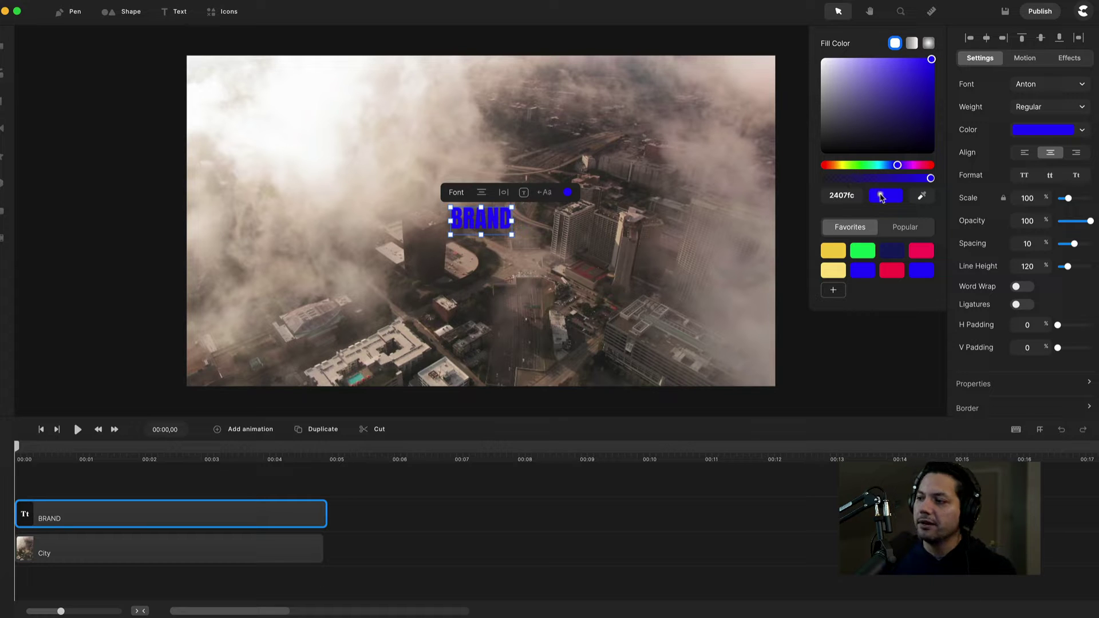
click(1035, 203)
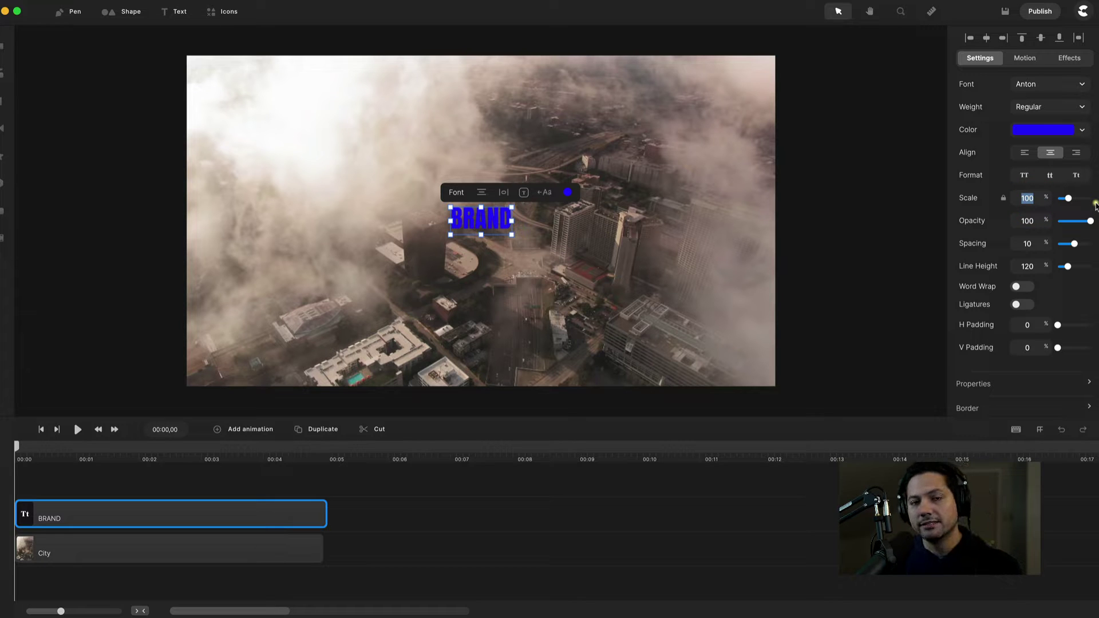
Step: Set the BRAND title's scale to 707% and reselect its clip
text(7)
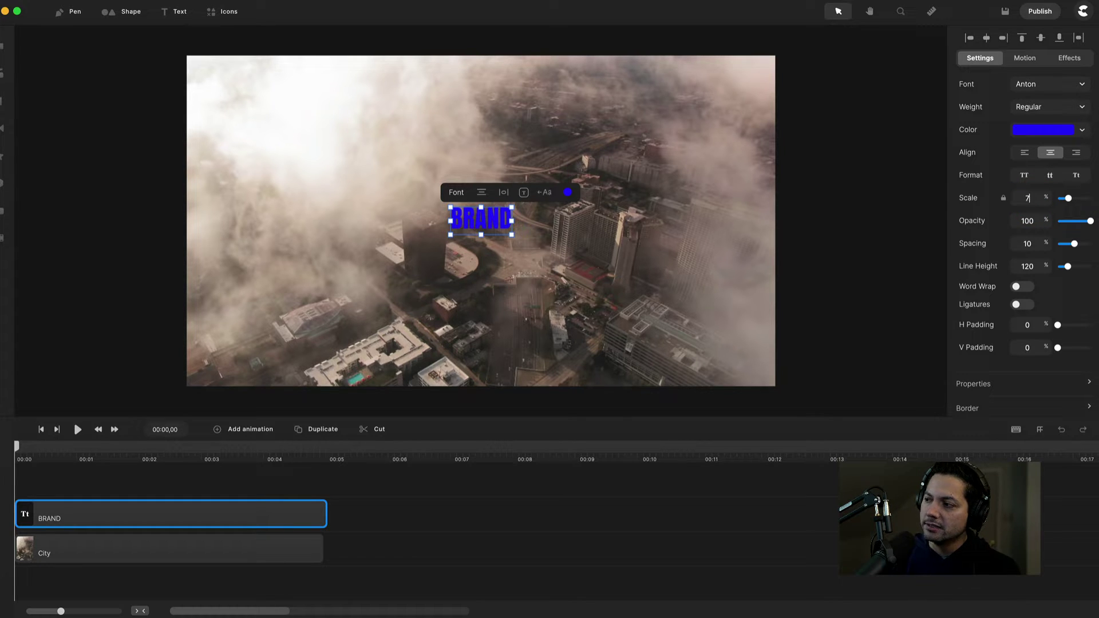
text(07)
key(Return)
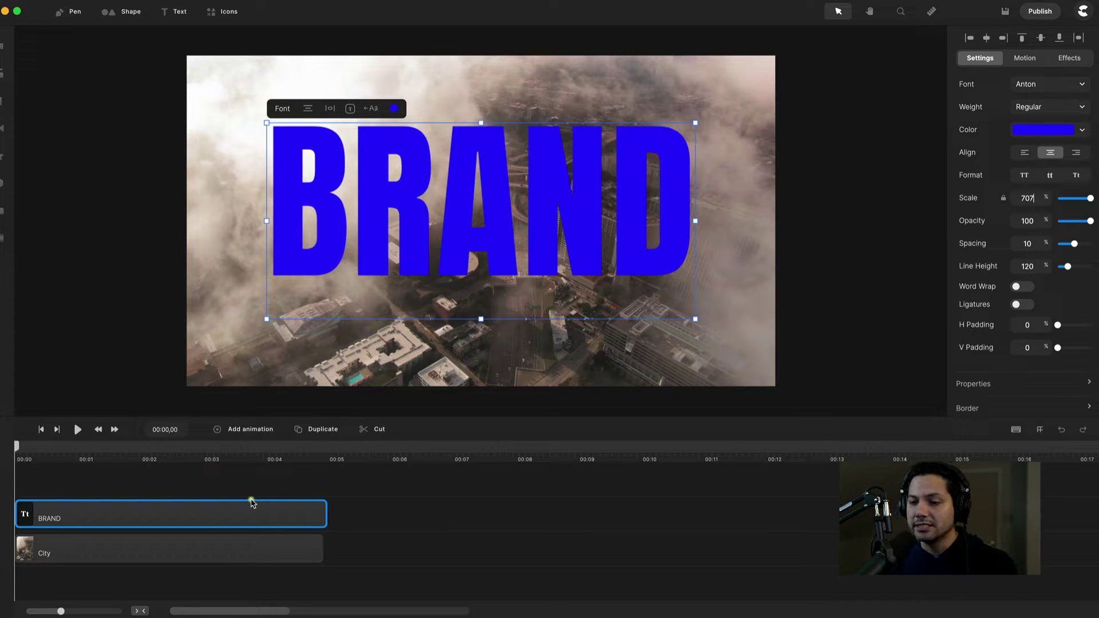
click(162, 493)
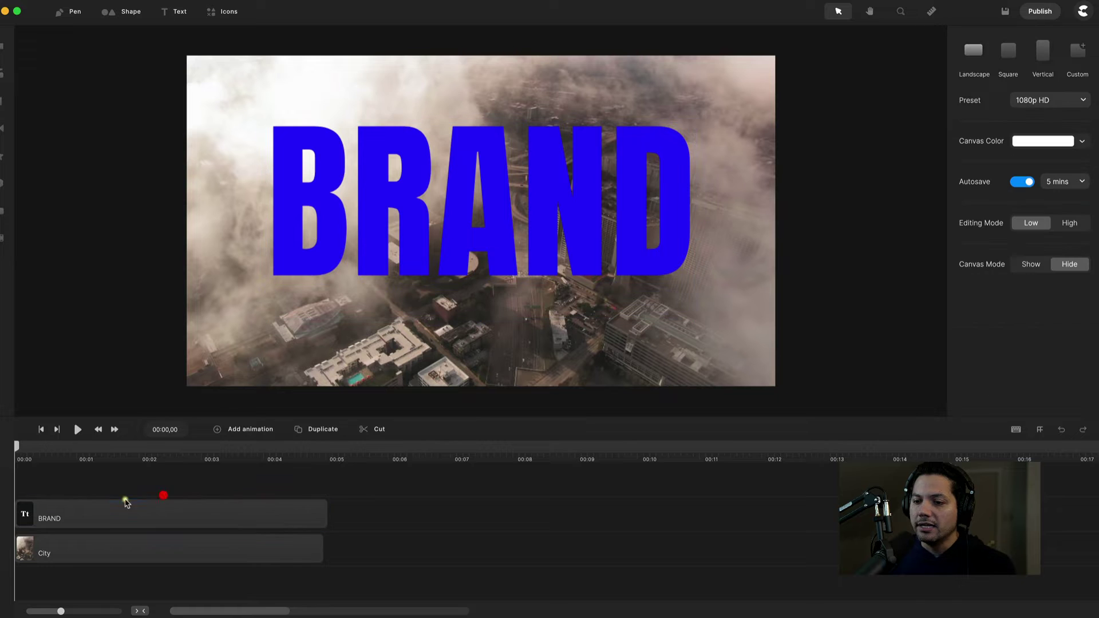
click(67, 520)
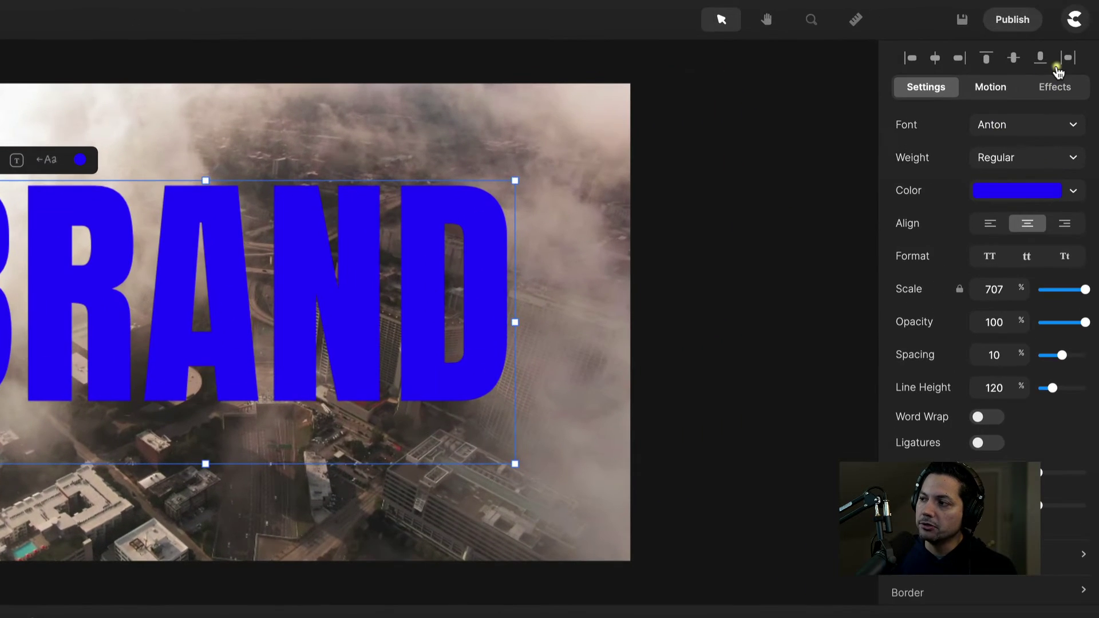
Step: Add an In > Position > Right entrance animation to BRAND and preview it
click(1006, 74)
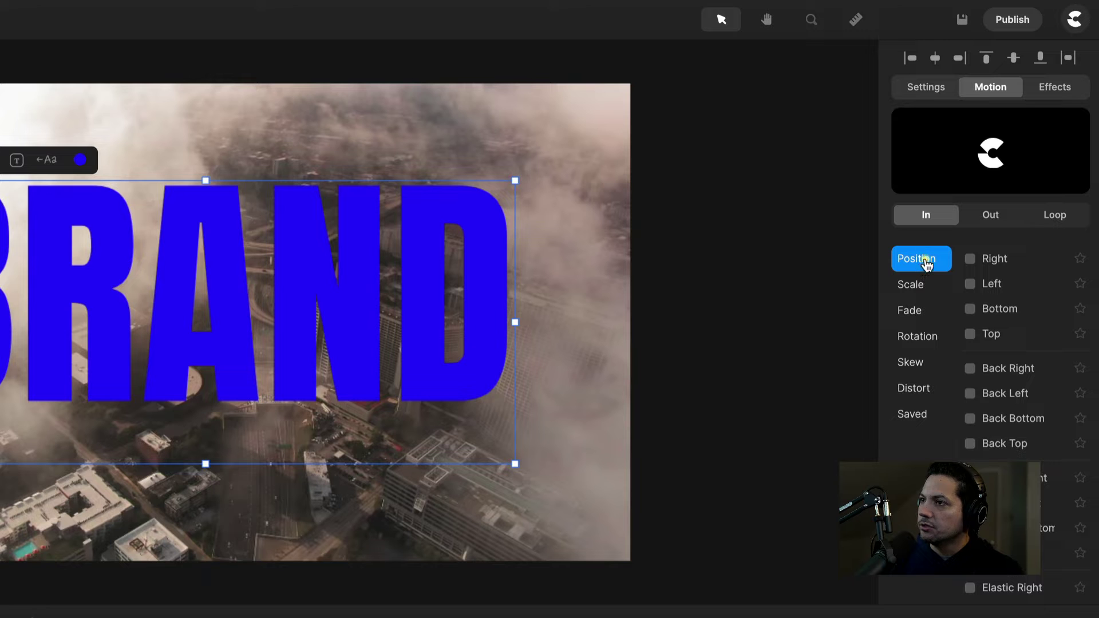
click(969, 261)
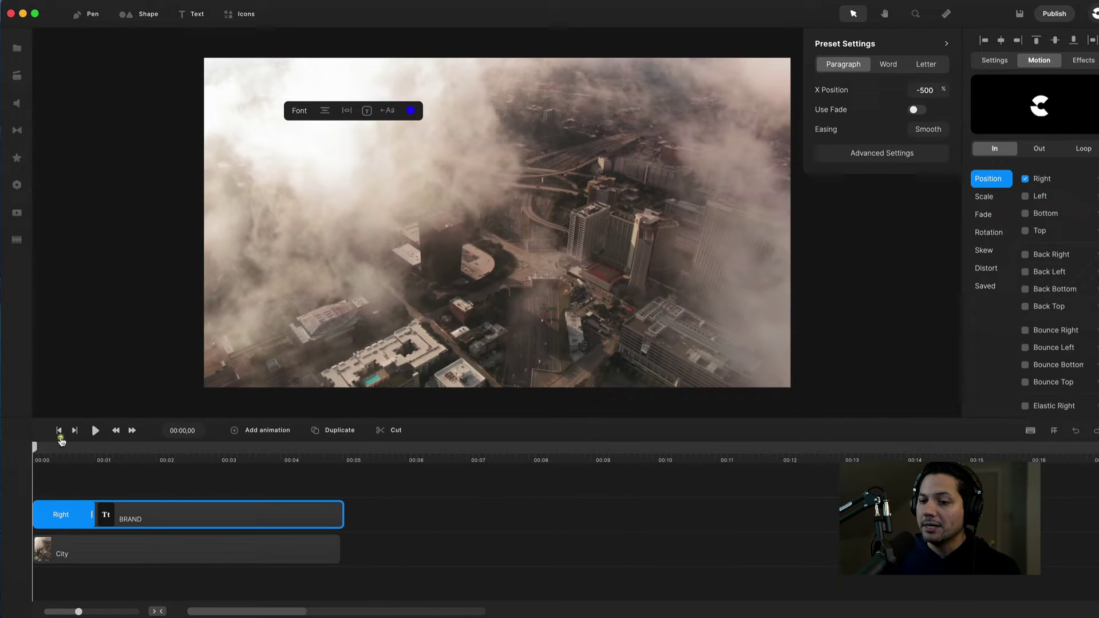
click(95, 430)
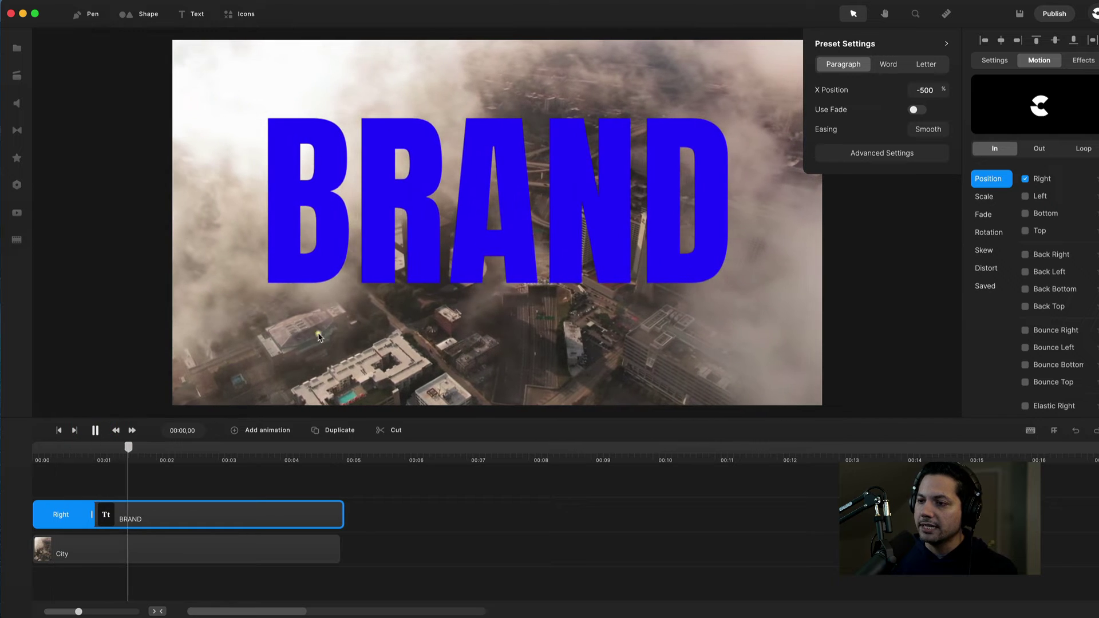
key(space)
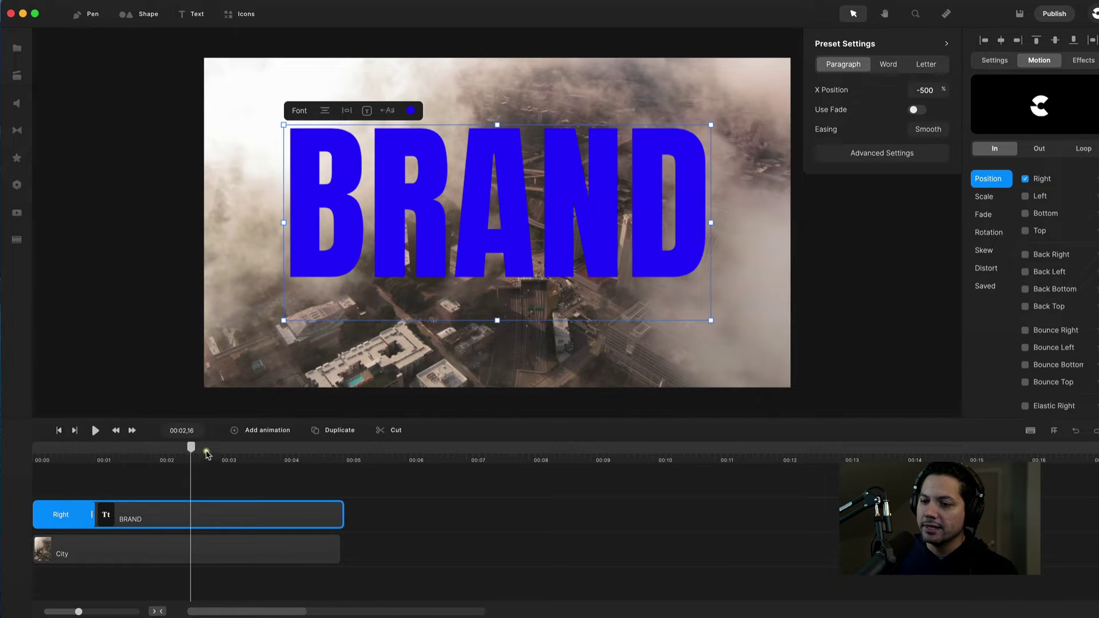
drag(190, 449, 68, 481)
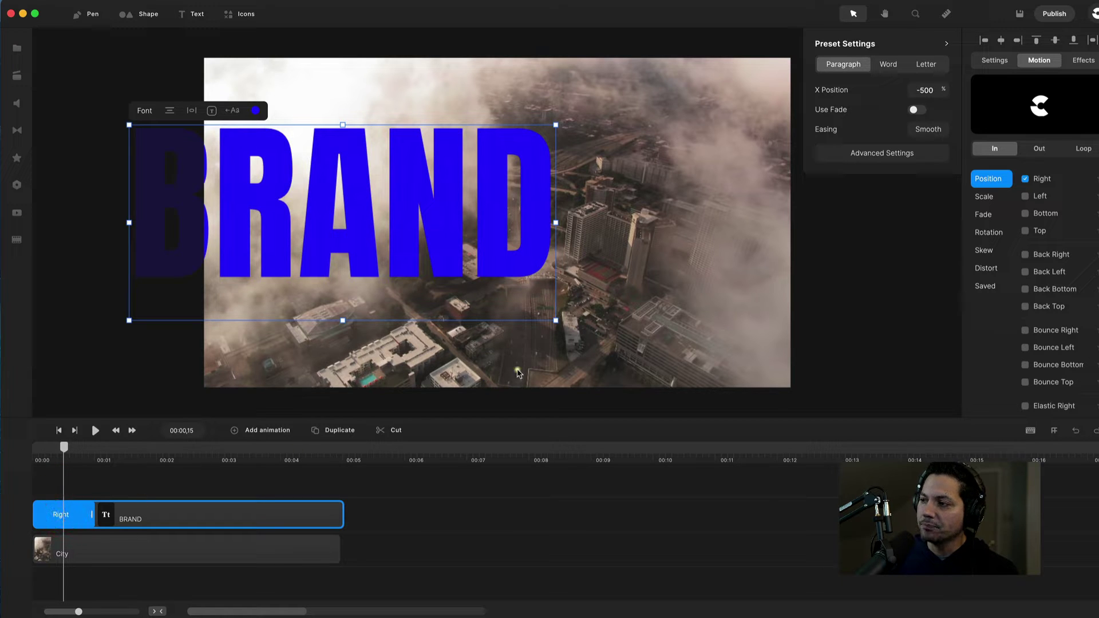
Step: Make the entrance run by letter with 54% letter offset, X Position -10% and fade on
click(862, 153)
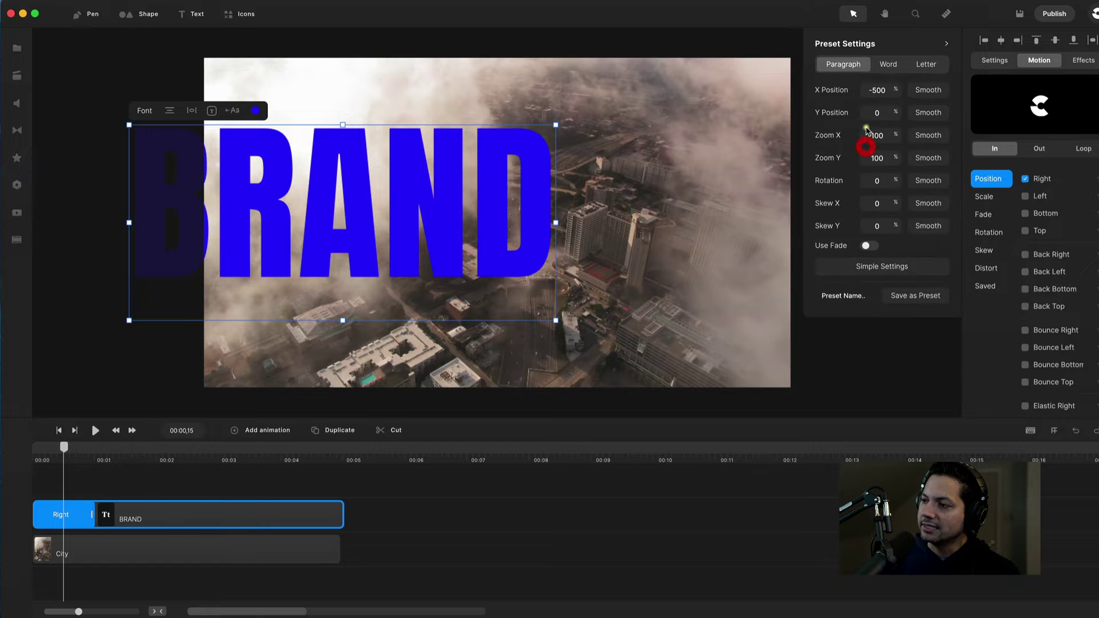
click(925, 66)
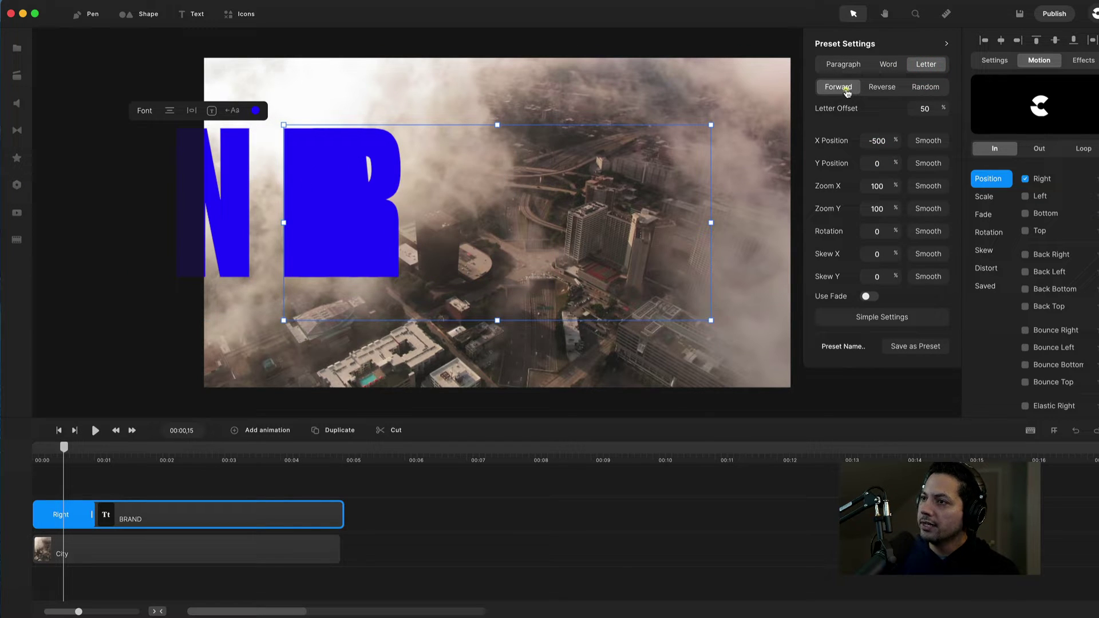
click(926, 109)
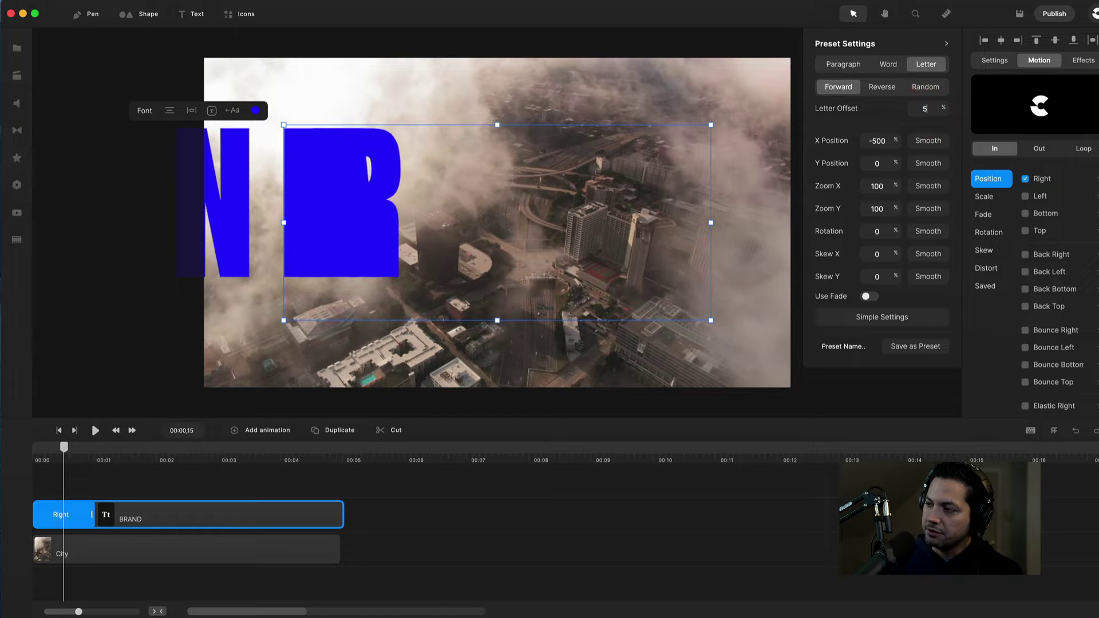
text(54)
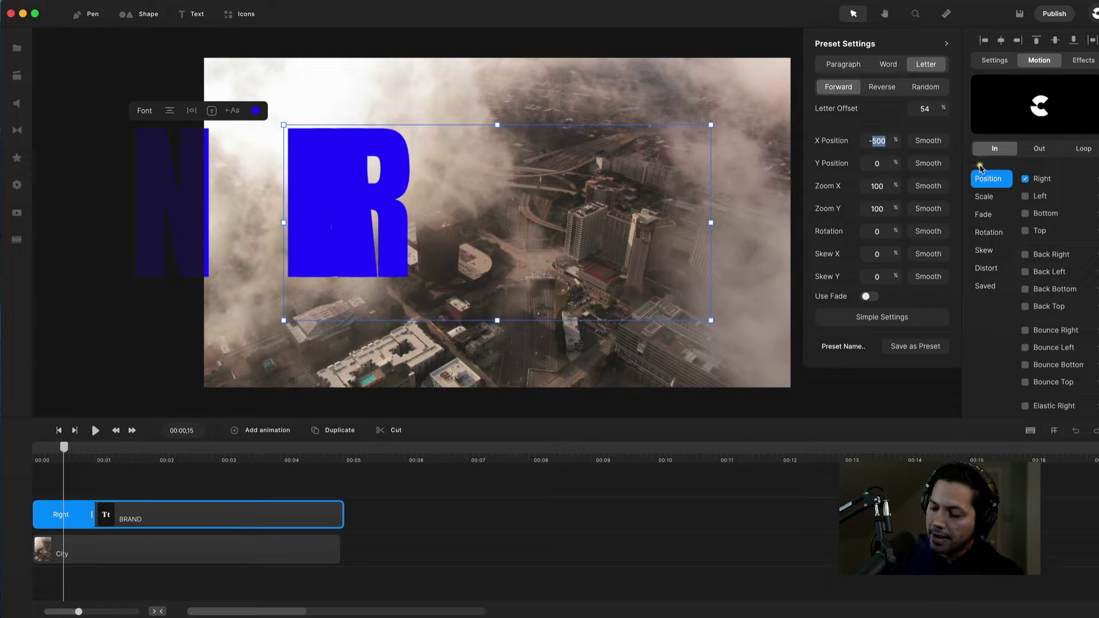
key(BackSpace)
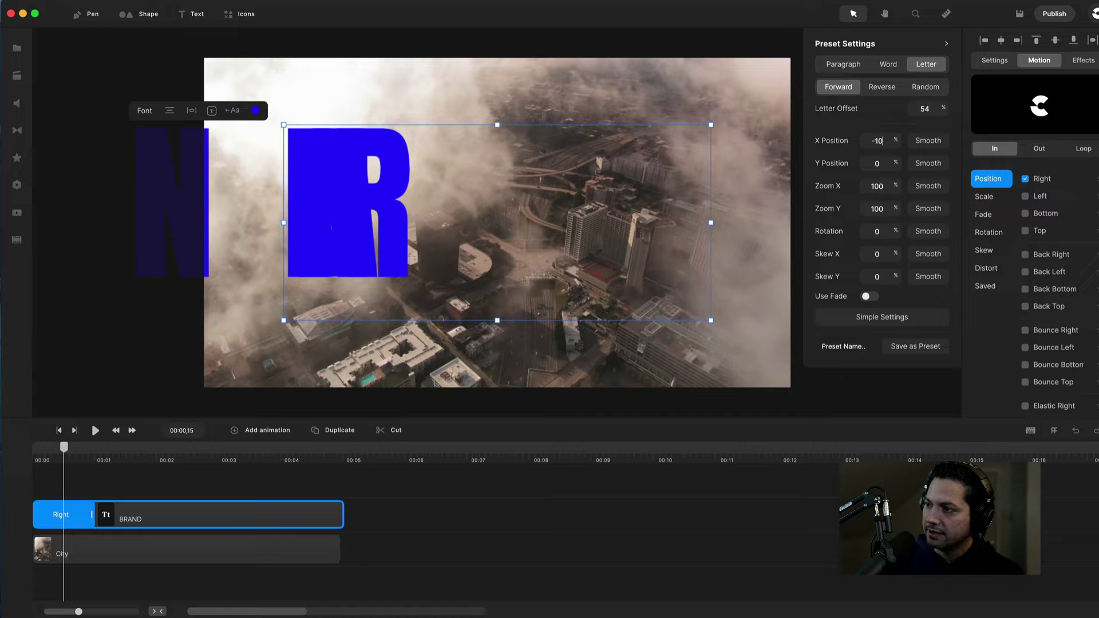
text(-10)
key(Return)
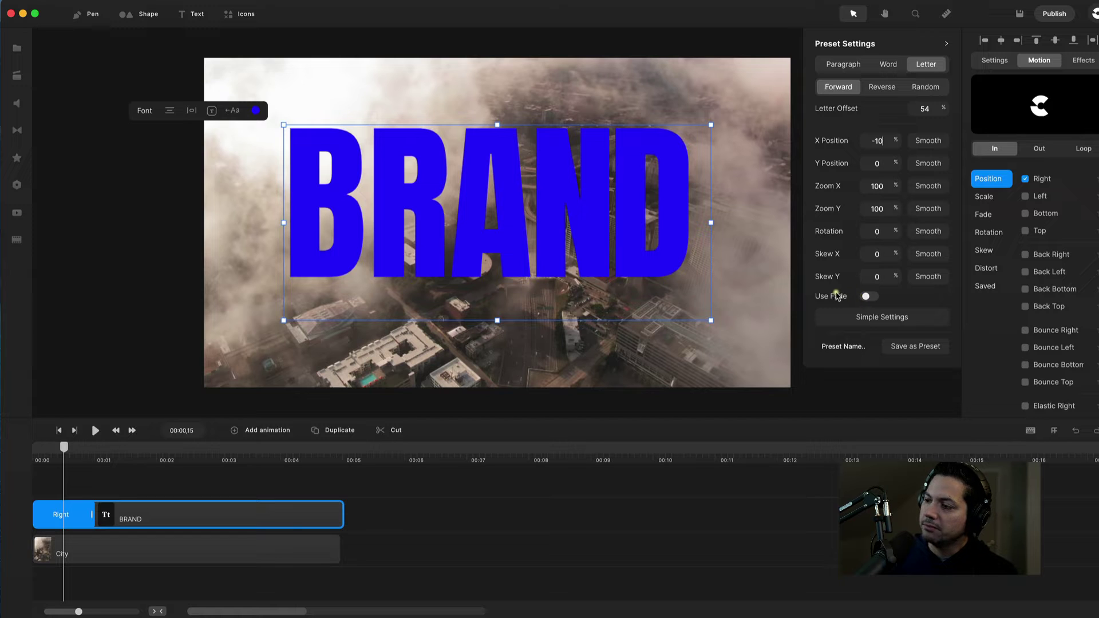
click(869, 296)
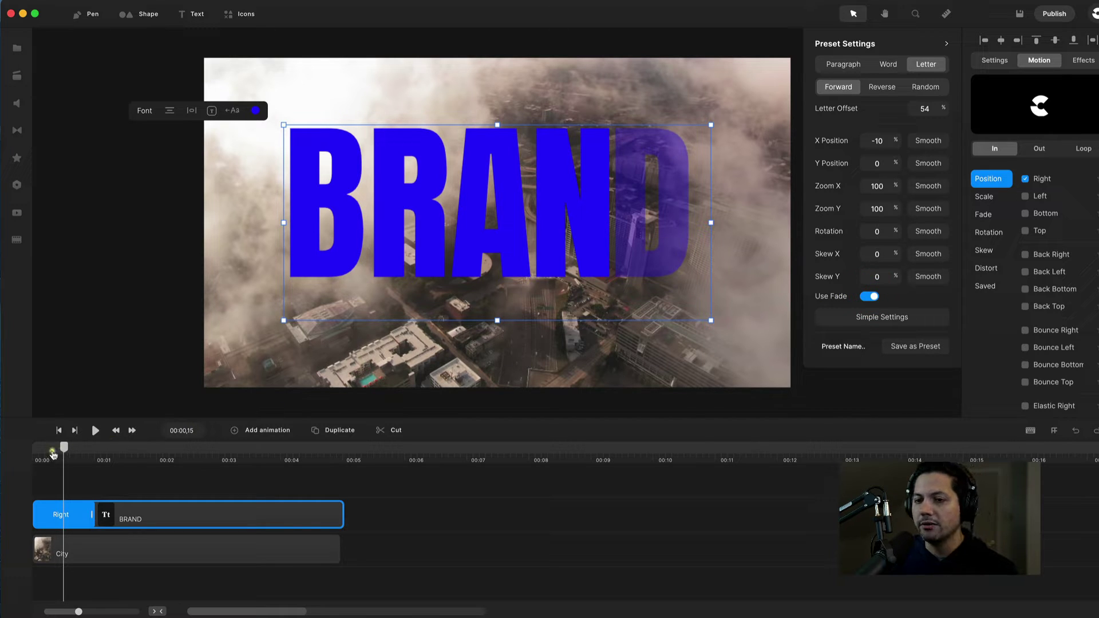
Step: Play back BRAND's letter-by-letter entrance from the start of the timeline
drag(53, 453, 3, 465)
key(space)
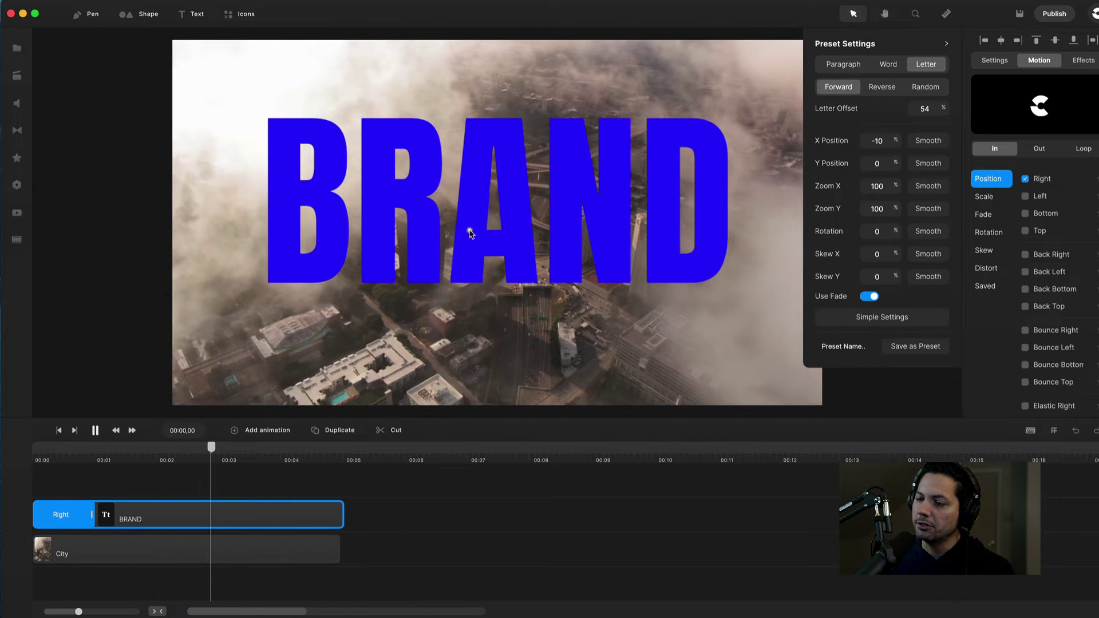
key(space)
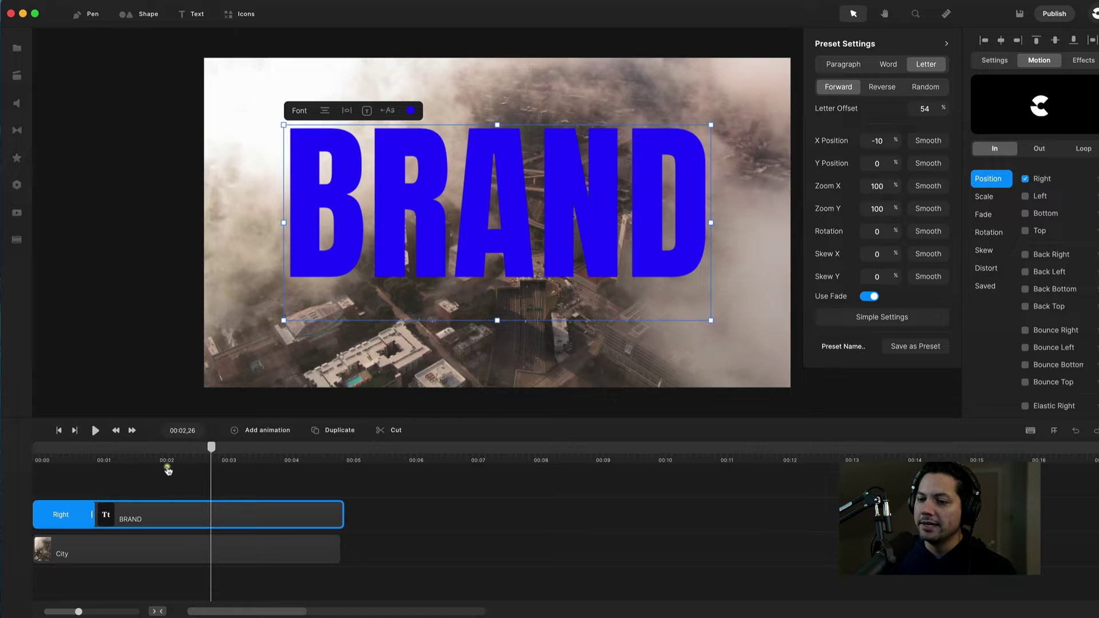
drag(229, 452, 294, 452)
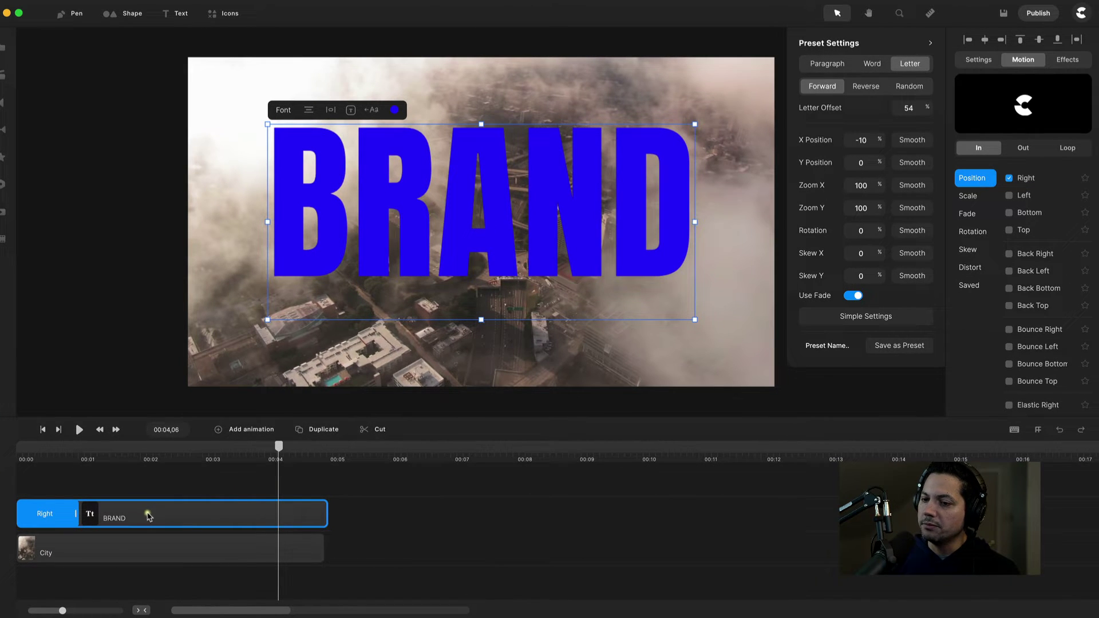
Step: Add an Out > Position > Right exit animation to BRAND and preview it
click(1014, 61)
click(1022, 148)
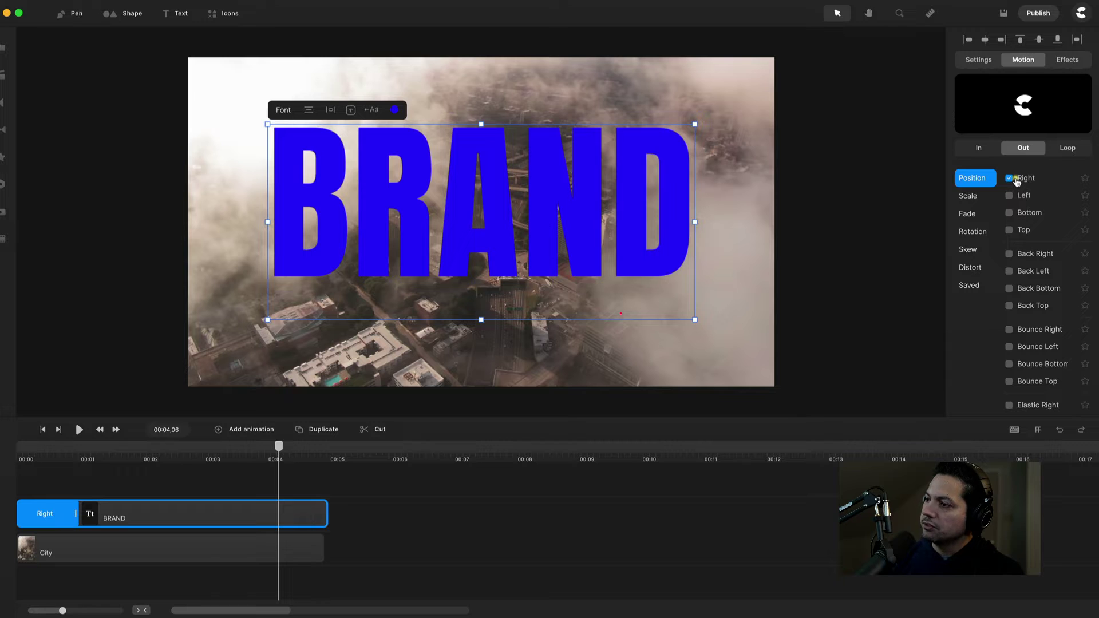
click(262, 450)
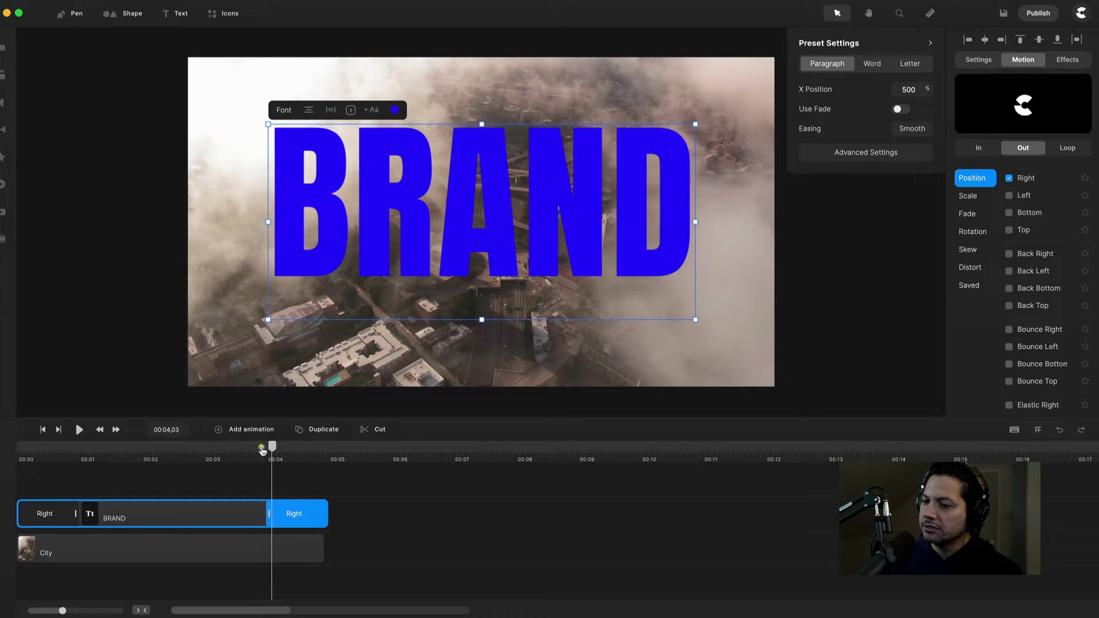
key(space)
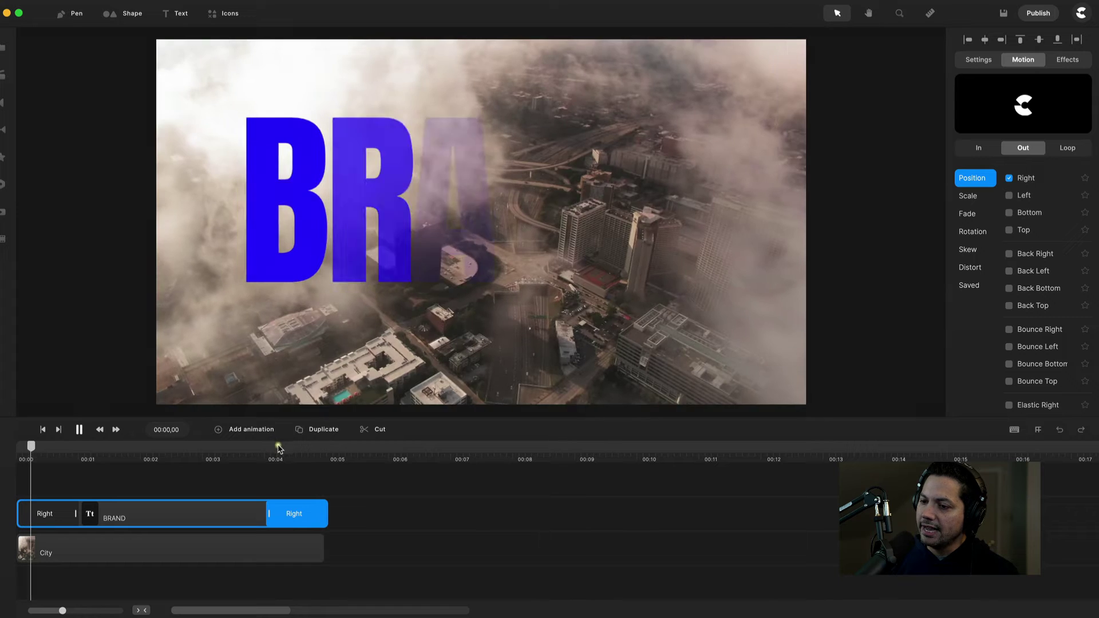
click(273, 452)
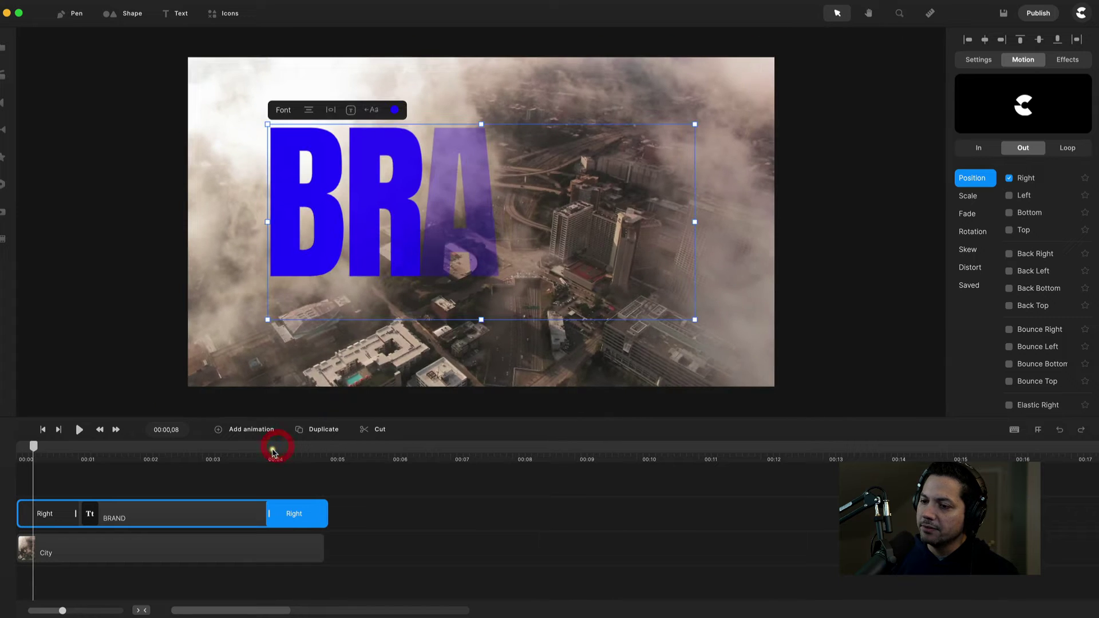
click(269, 450)
drag(240, 454, 285, 451)
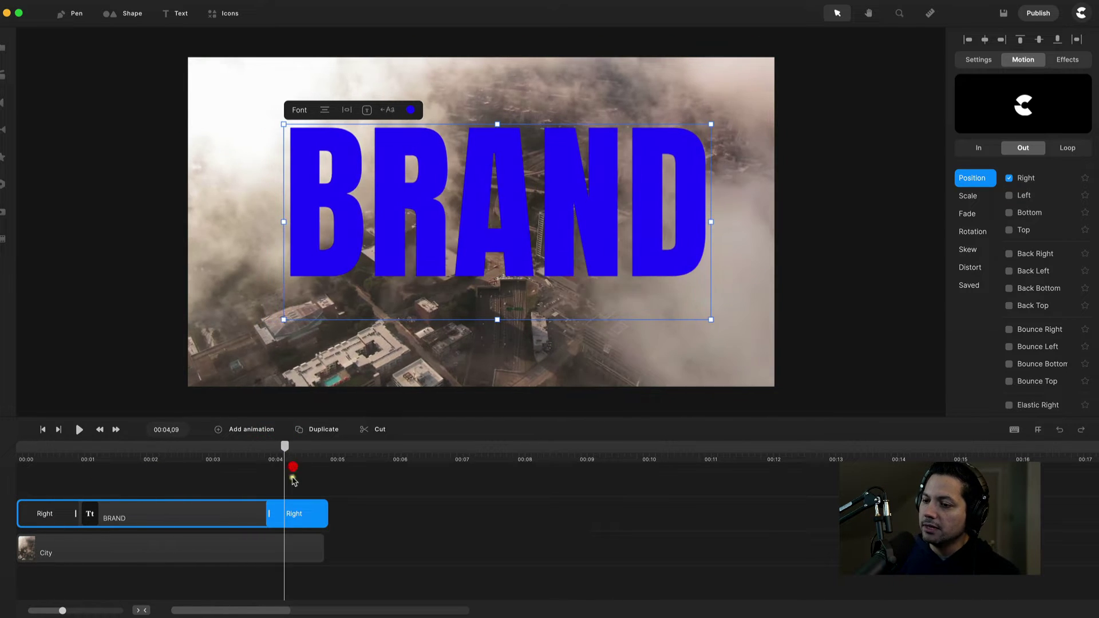
click(294, 513)
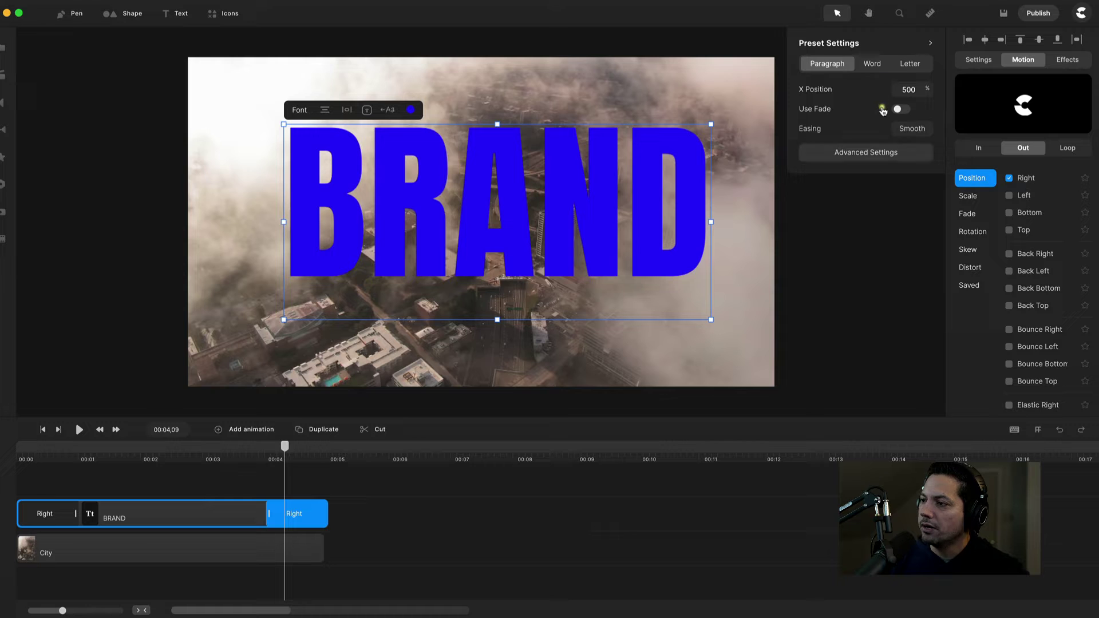
Step: Make the exit run by letter with 54% letter offset, X Position 67% and fade on
click(862, 154)
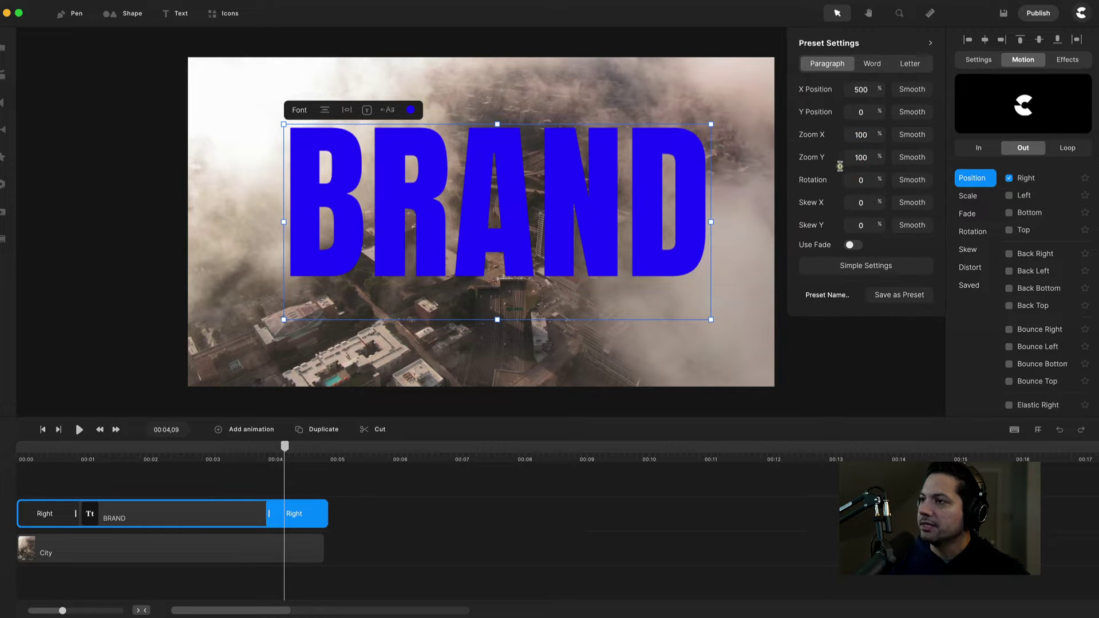
click(909, 63)
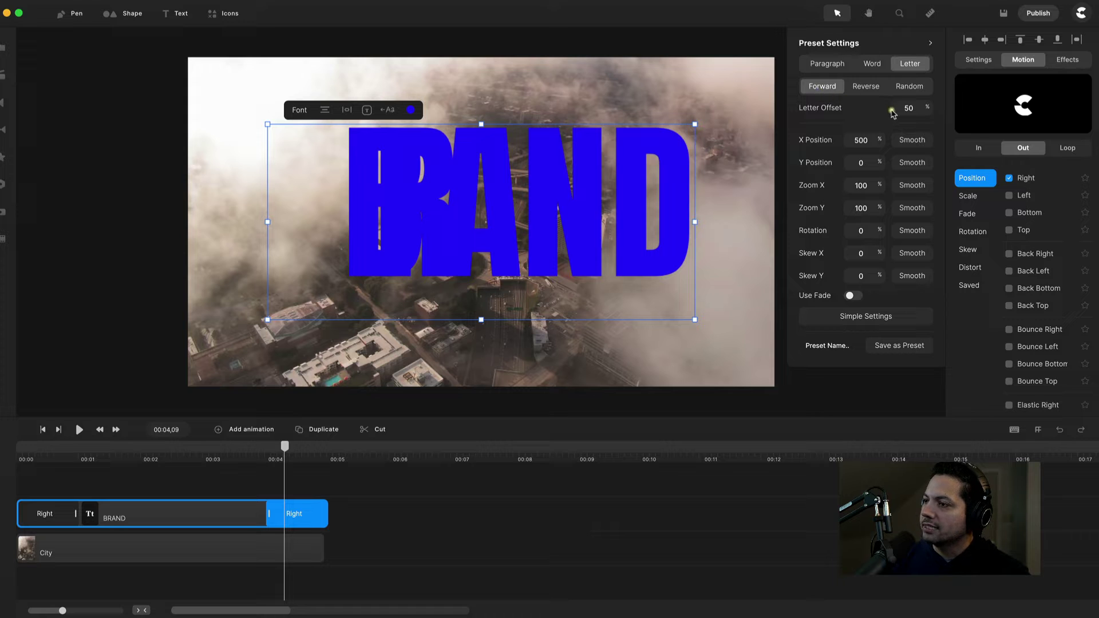
click(909, 110)
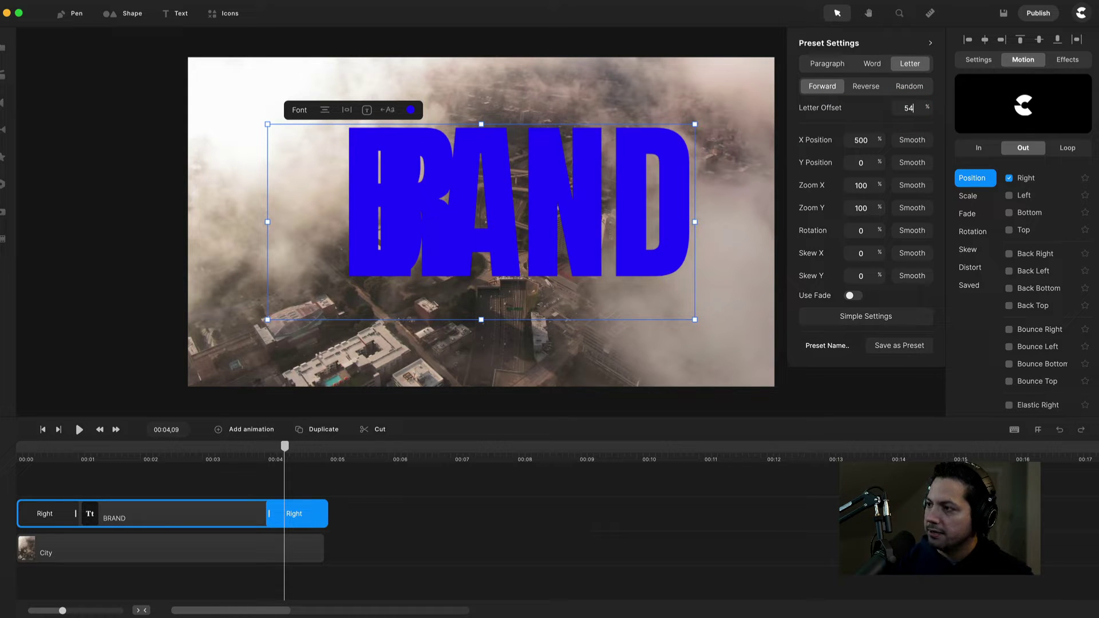
click(866, 141)
text(67)
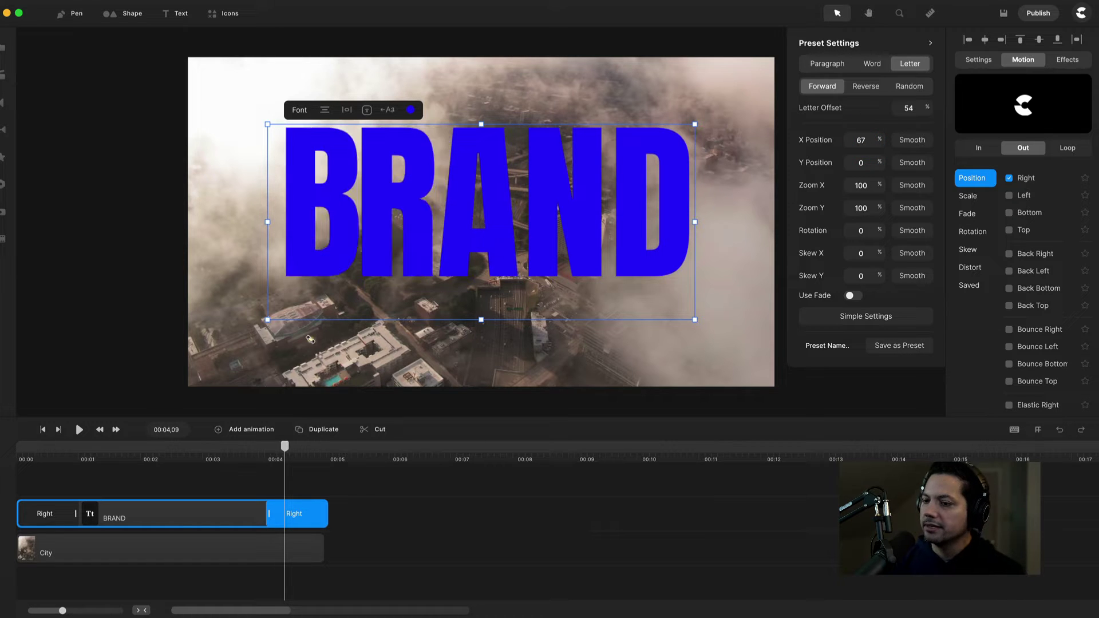
click(850, 295)
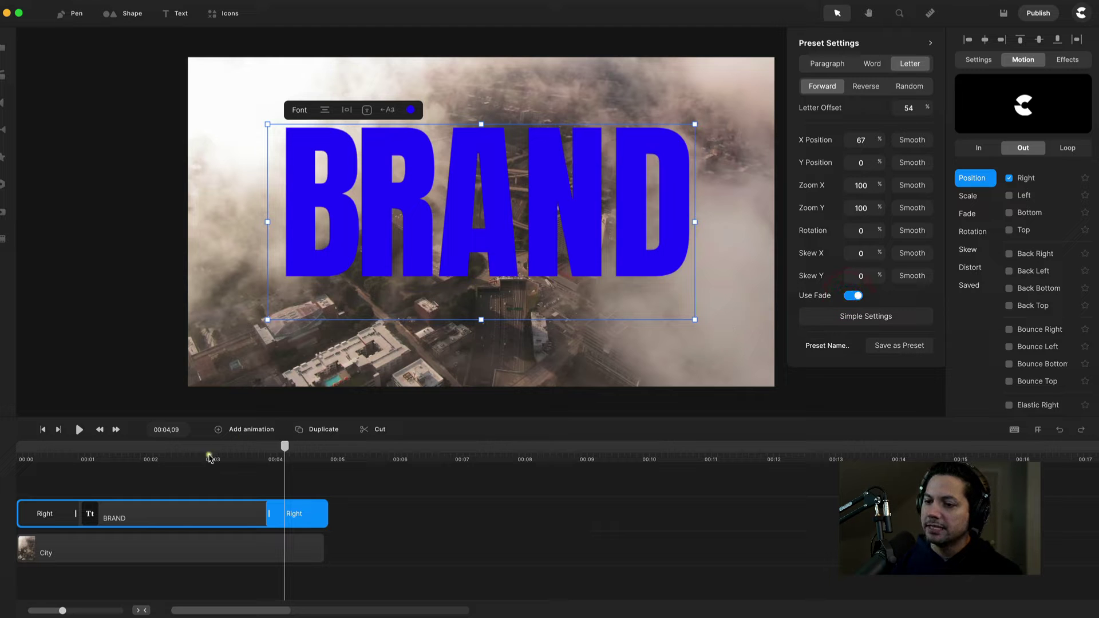
Step: Preview BRAND's exit animation, then close the settings and reselect the text clip
click(240, 455)
key(space)
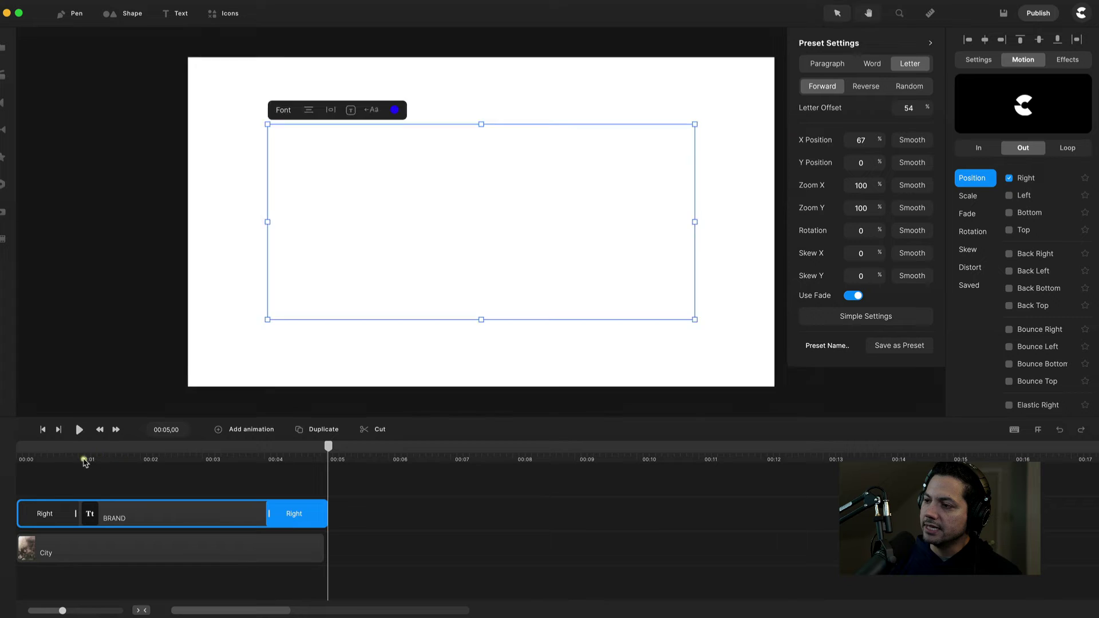
click(40, 449)
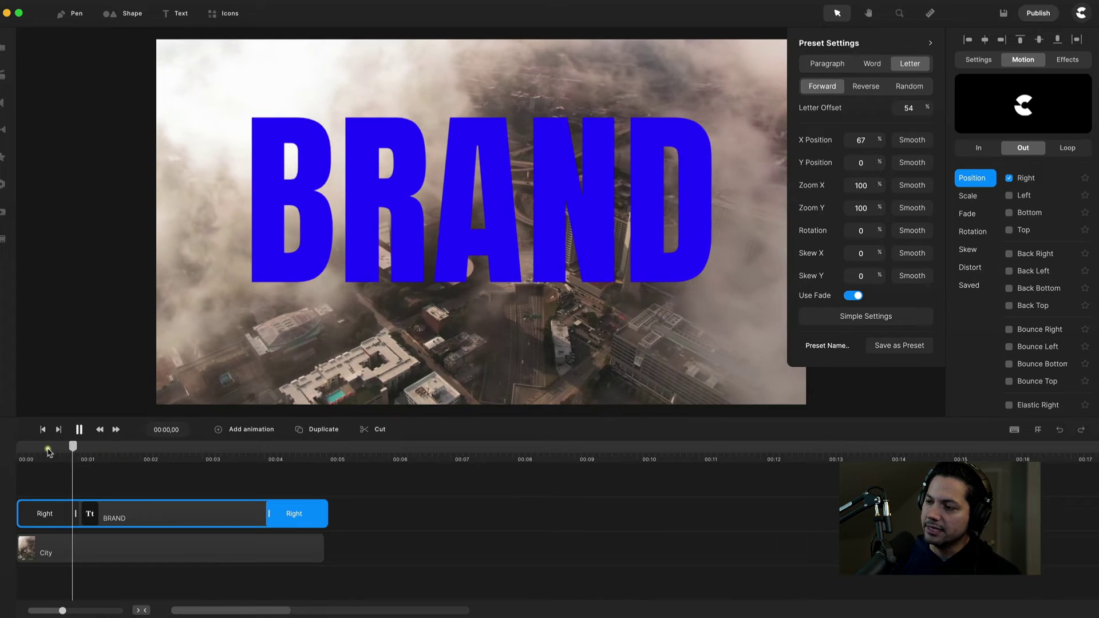
key(space)
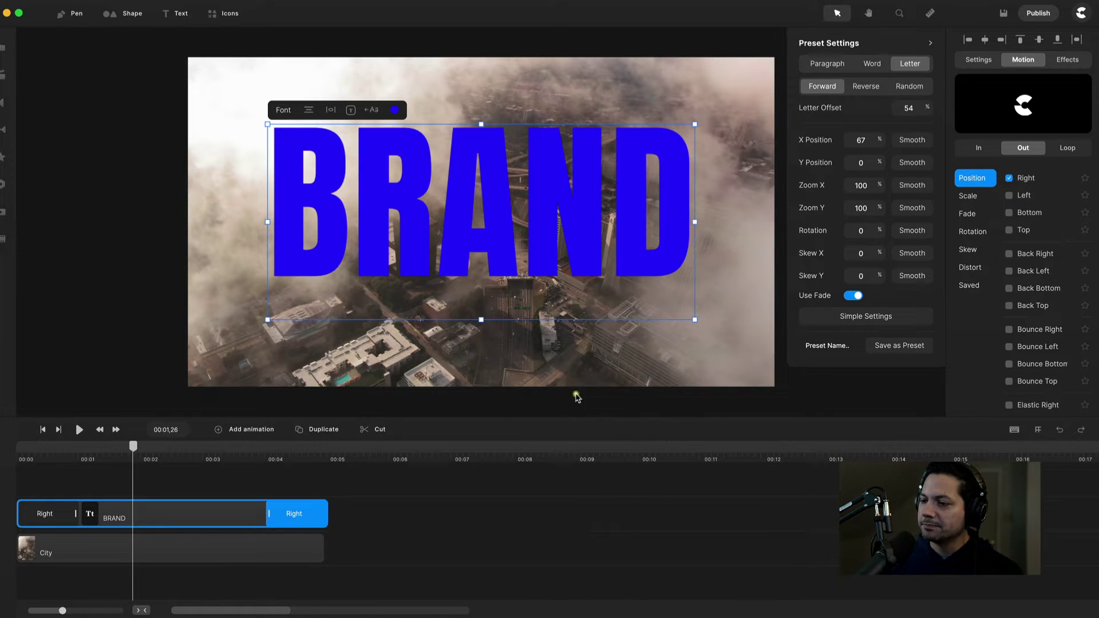
click(511, 453)
click(191, 517)
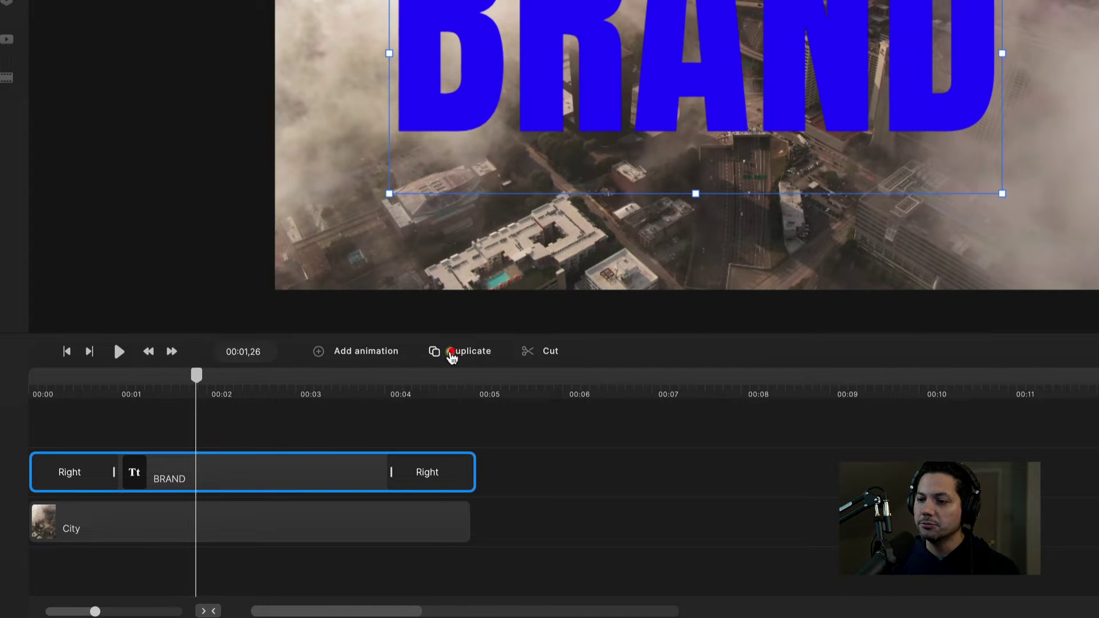
Step: Duplicate the BRAND text and colour the top copy red (fc074c)
click(450, 351)
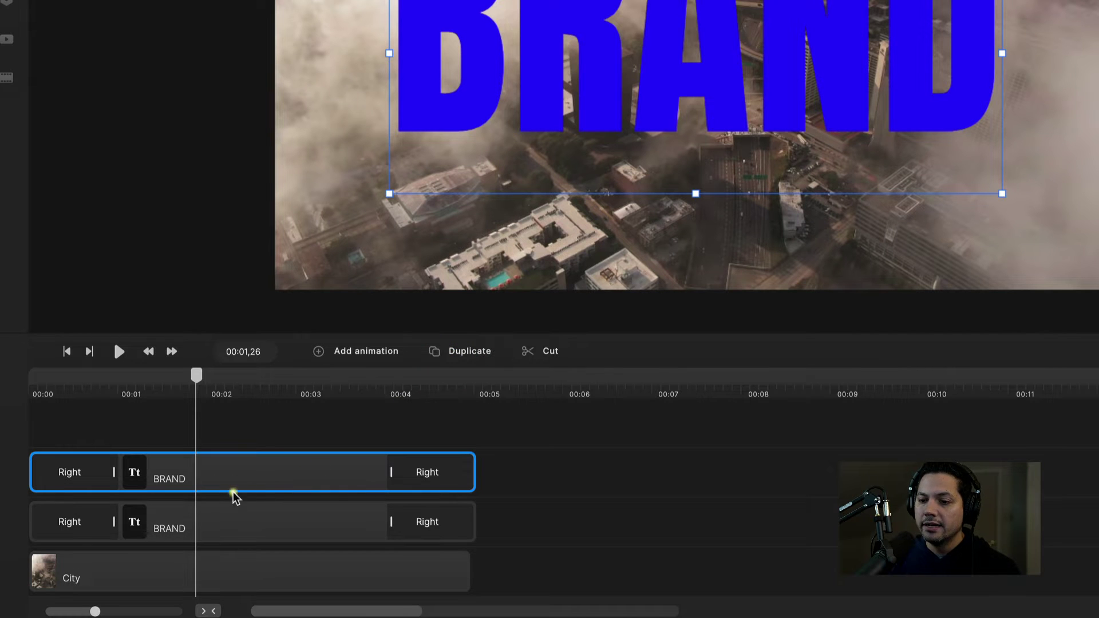
click(245, 469)
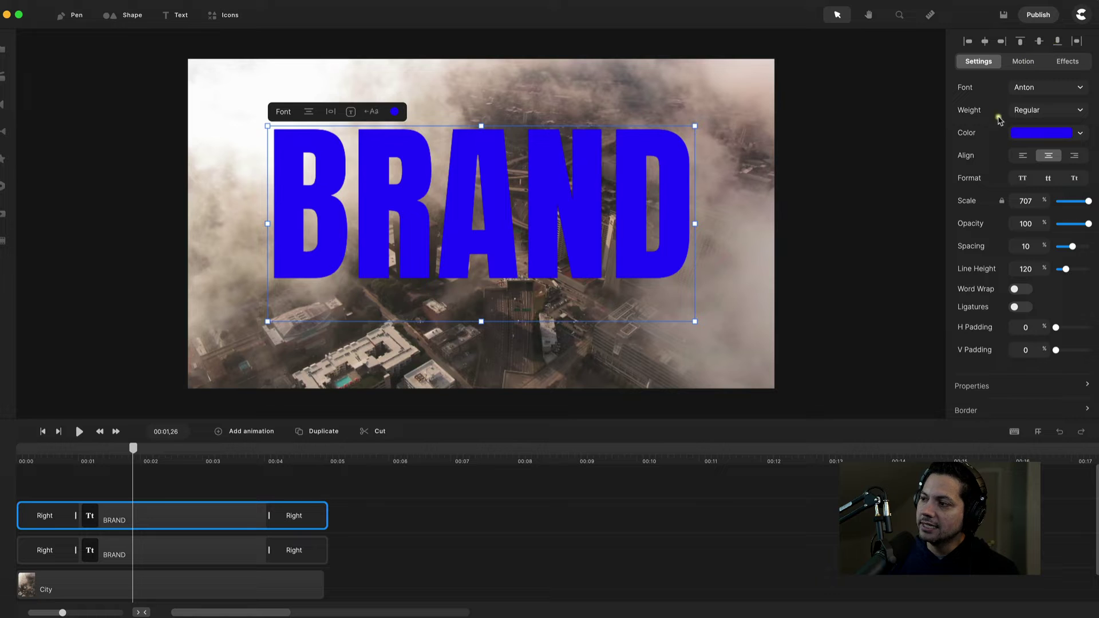
click(1025, 134)
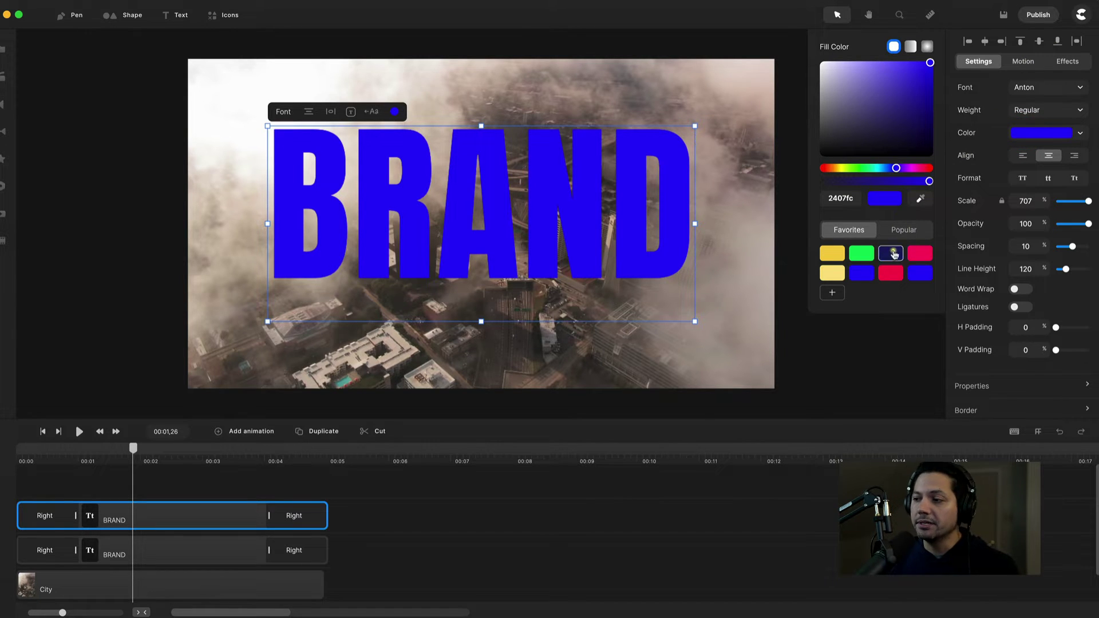
click(891, 274)
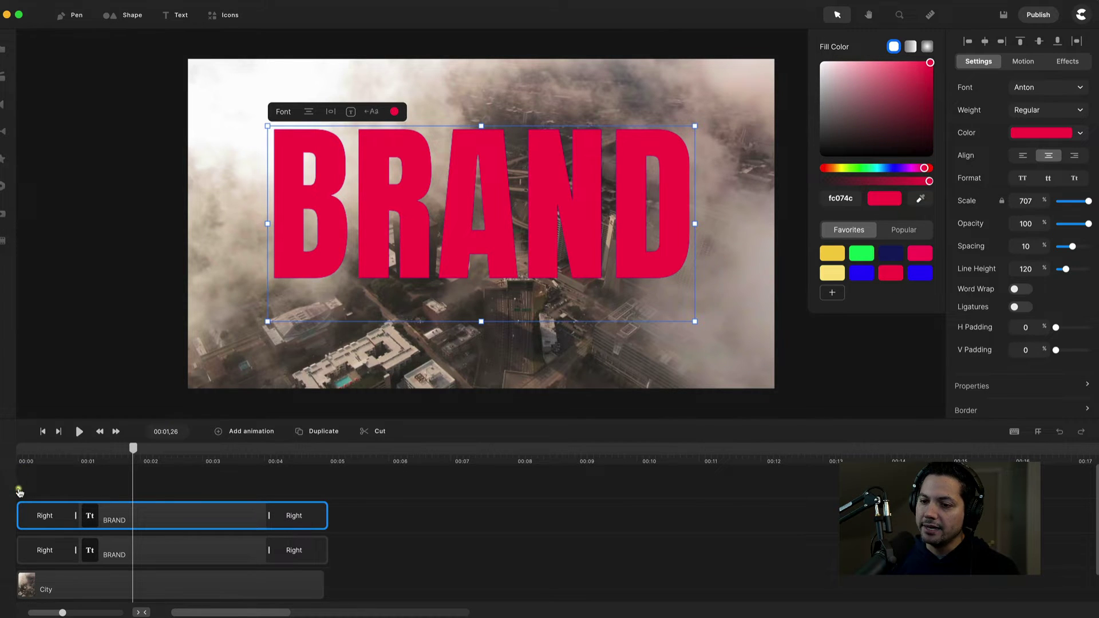
click(18, 463)
scroll(141, 461, up, 3)
scroll(144, 463, up, 2)
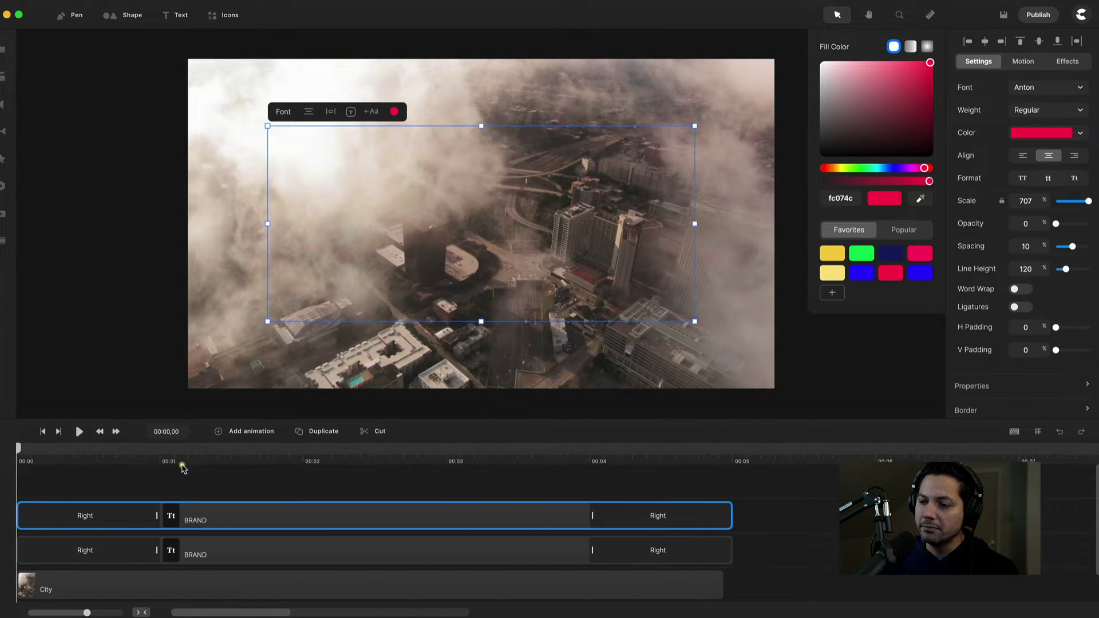
Step: Shift the red BRAND clip slightly later on the timeline and preview its entrance
click(154, 509)
click(195, 516)
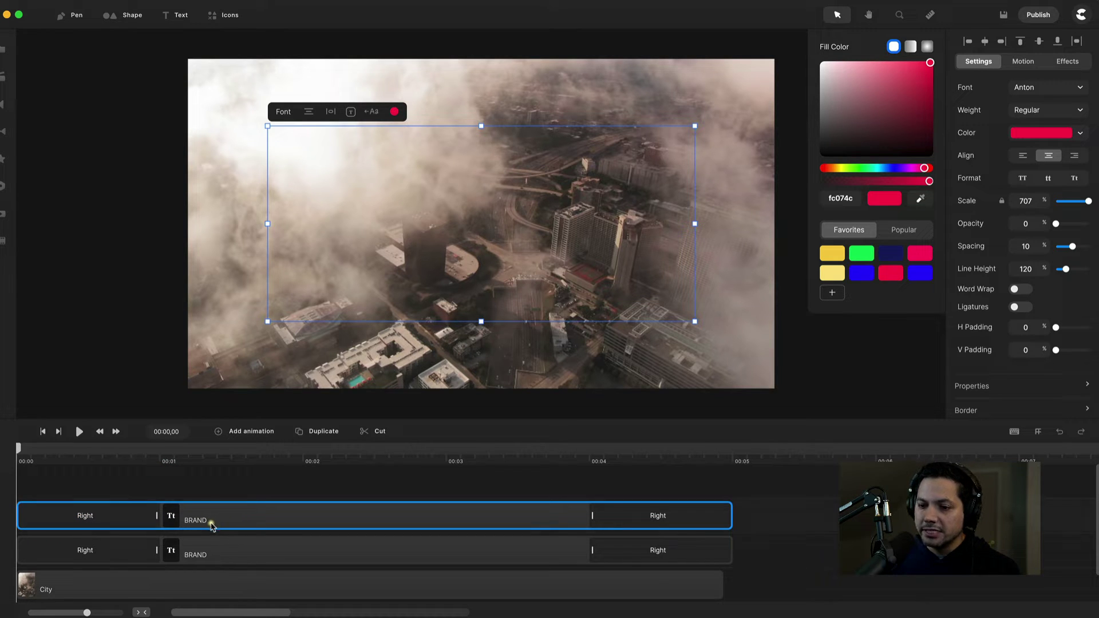
drag(212, 525, 213, 524)
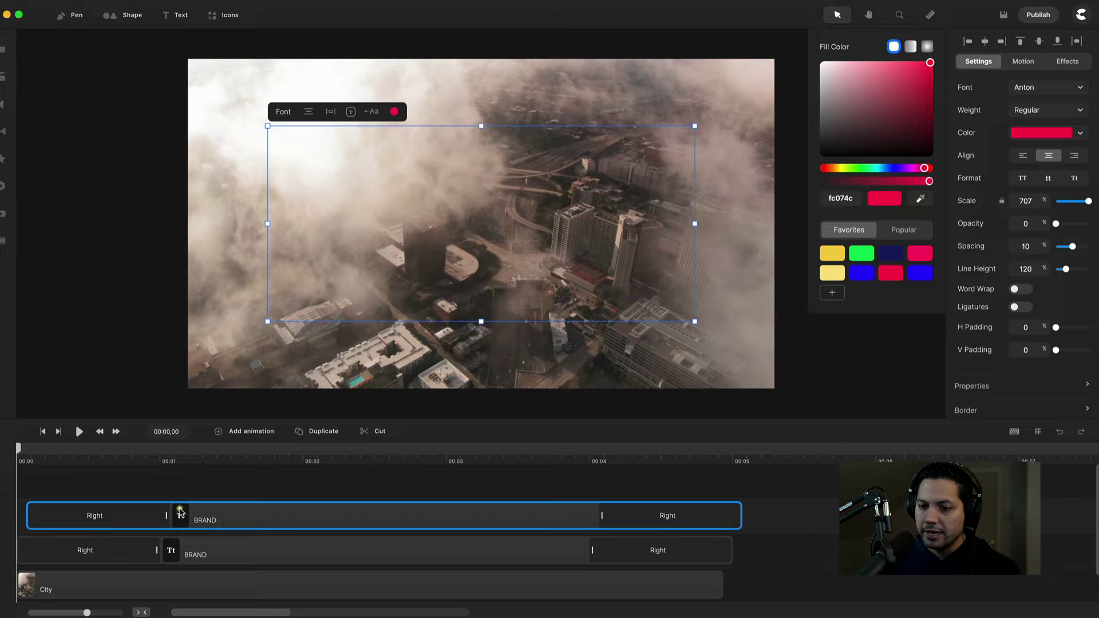
click(162, 503)
click(79, 432)
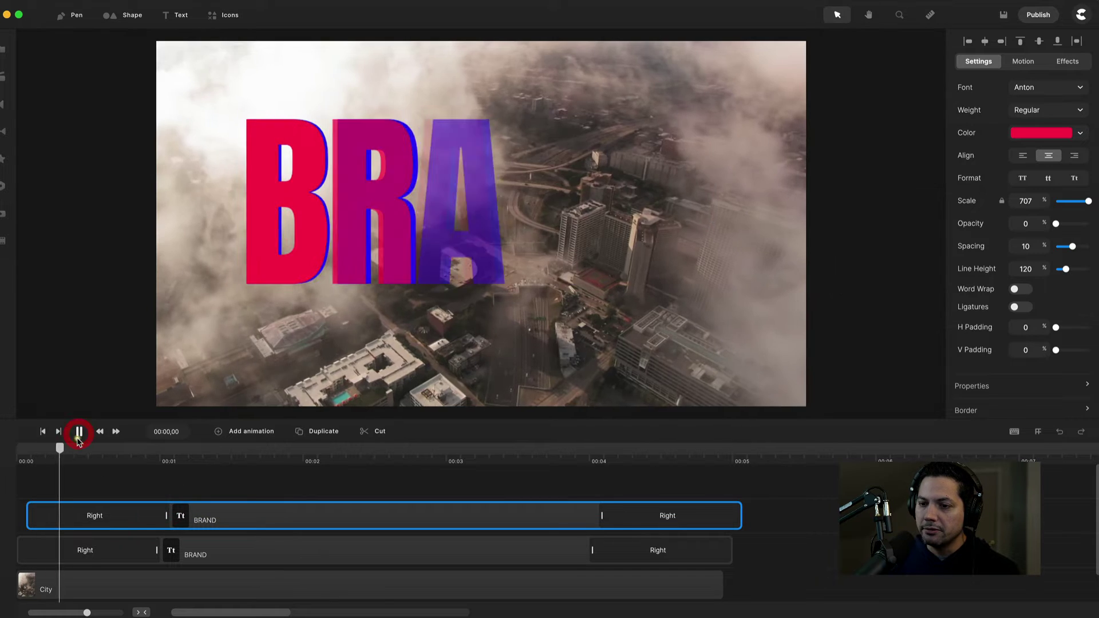
click(82, 450)
drag(82, 450, 307, 463)
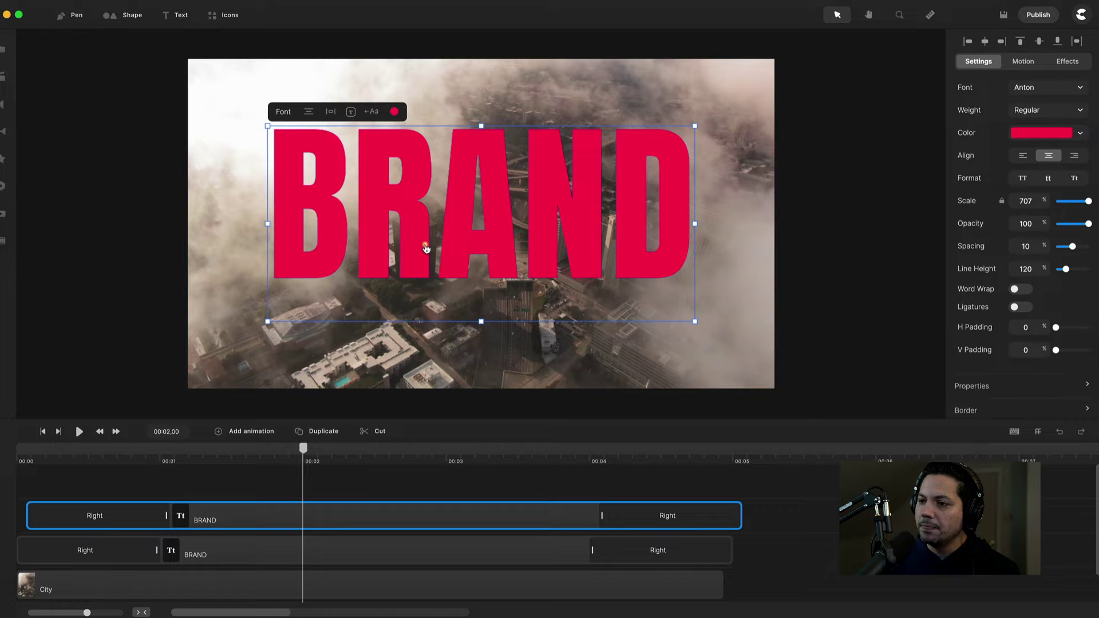
Step: Nudge the red BRAND text up-left so the blue copy shows as a shadow, then replay
drag(427, 248, 418, 243)
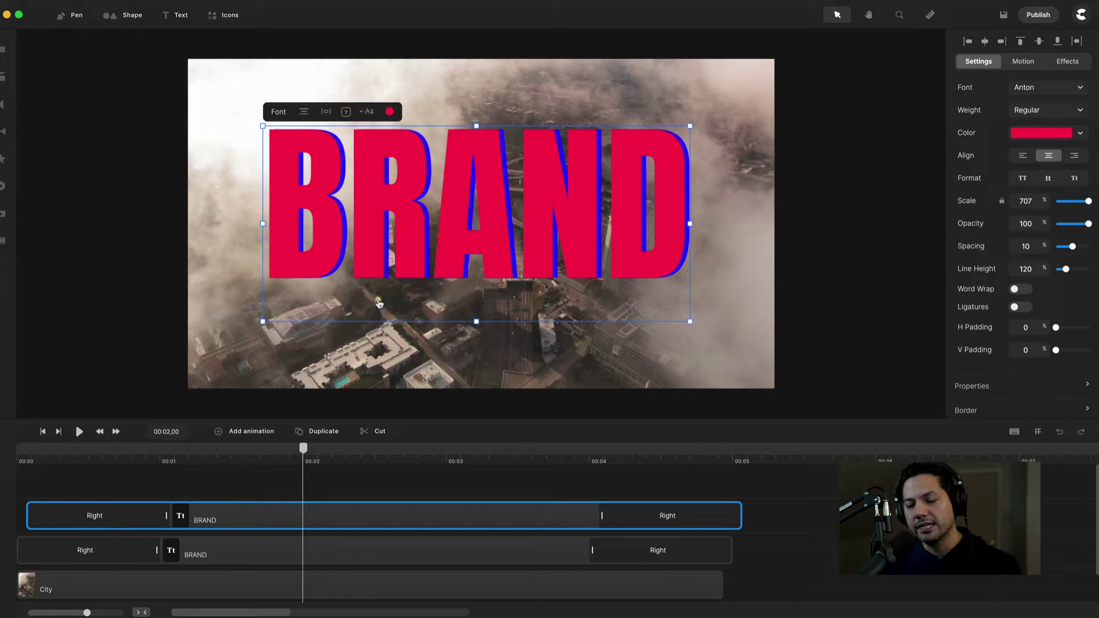
drag(297, 453, 3, 479)
key(space)
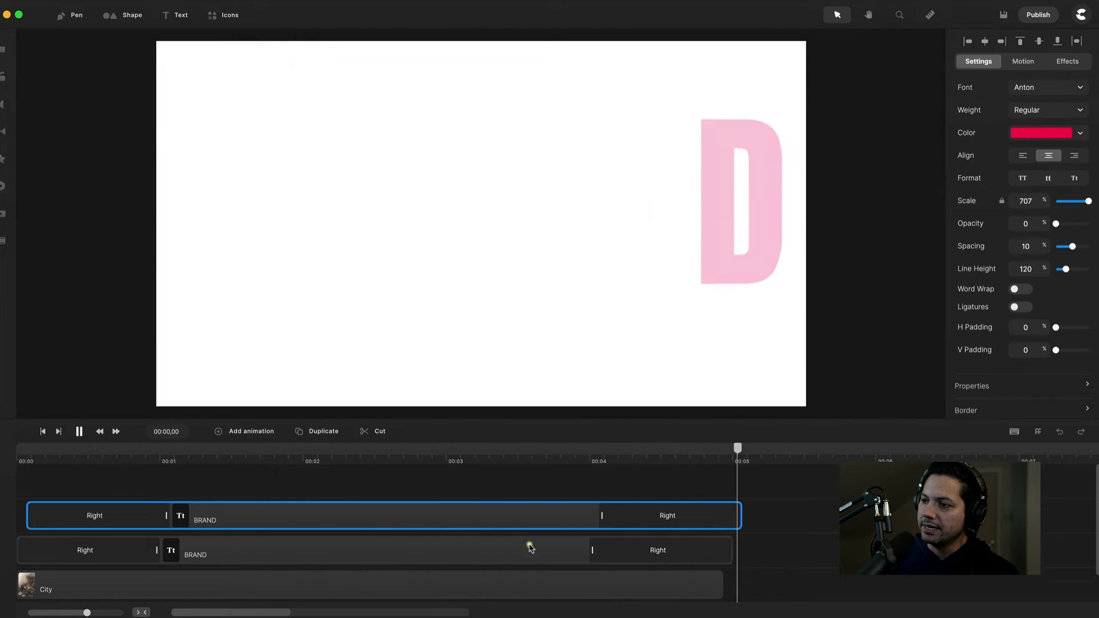
Step: Trim the red BRAND clip's end to line up with the blue copy's clip
drag(737, 449, 690, 449)
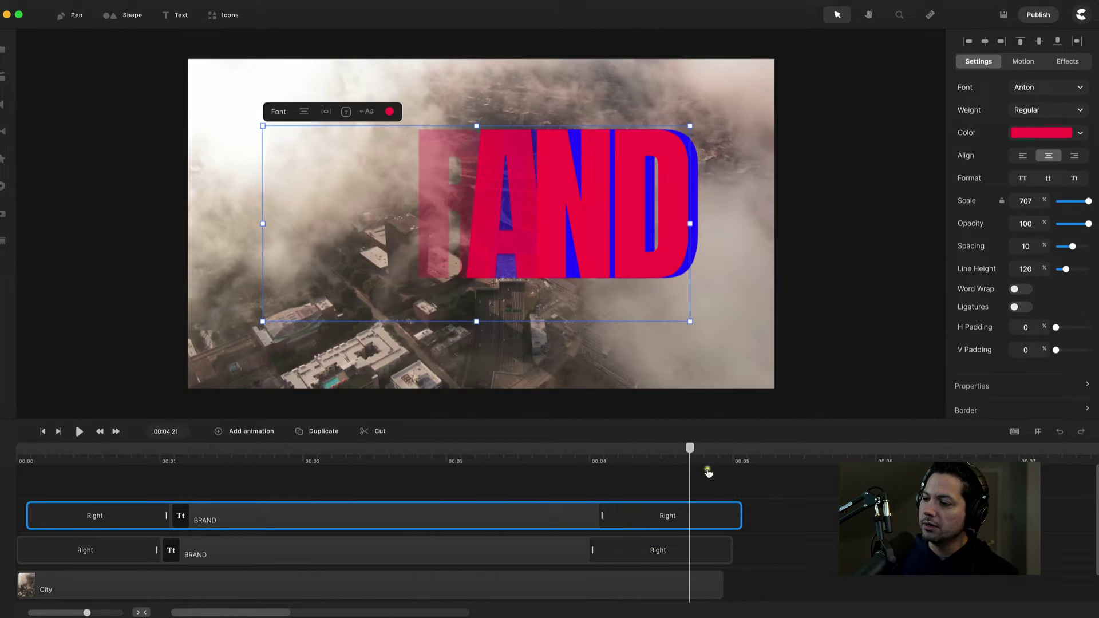
click(82, 510)
click(277, 505)
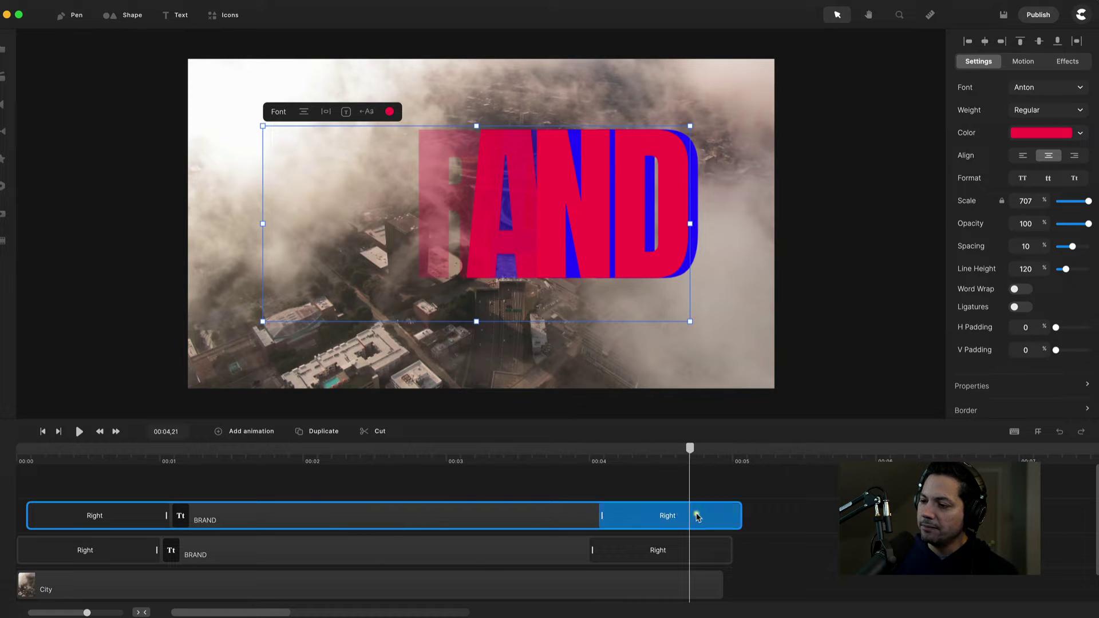
drag(748, 517, 734, 517)
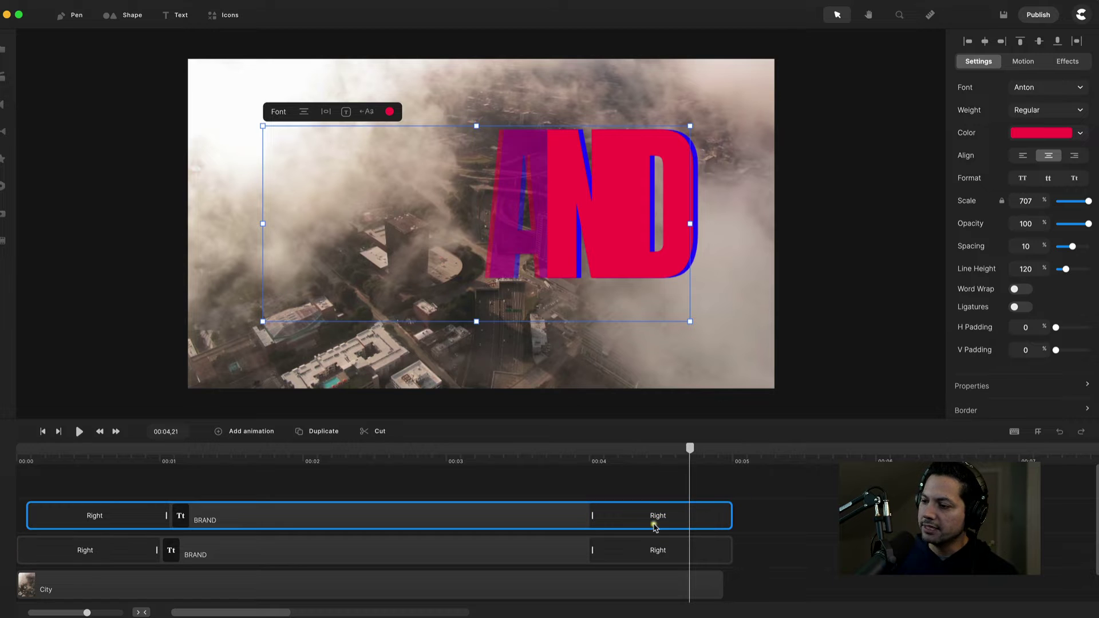
Step: Play the title animation from the start, then pause and deselect the layer
drag(250, 461, 8, 472)
key(space)
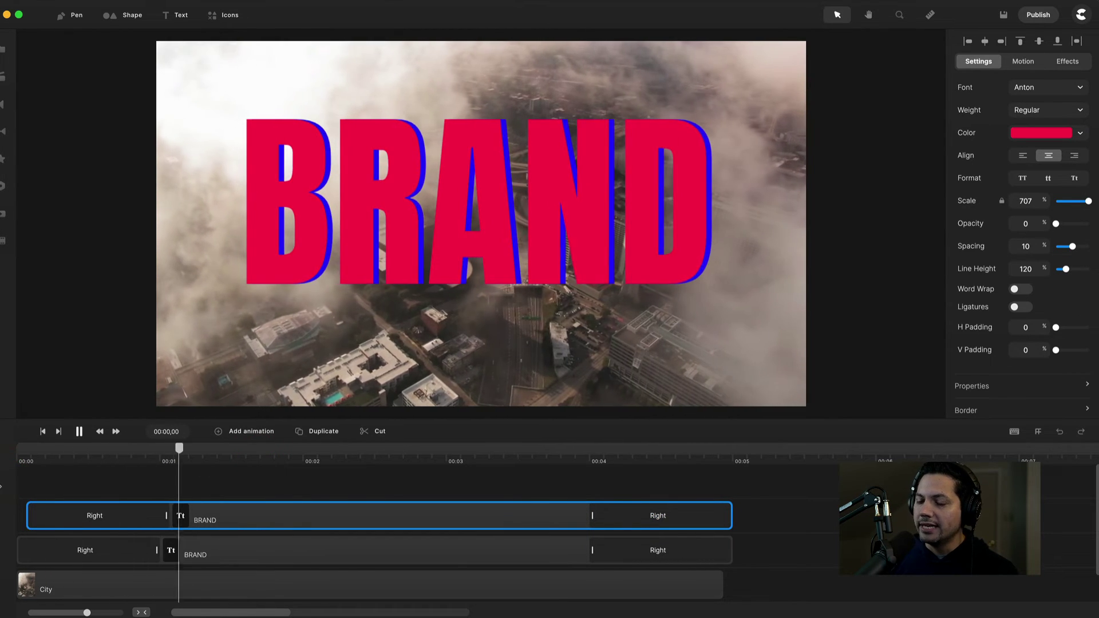
key(space)
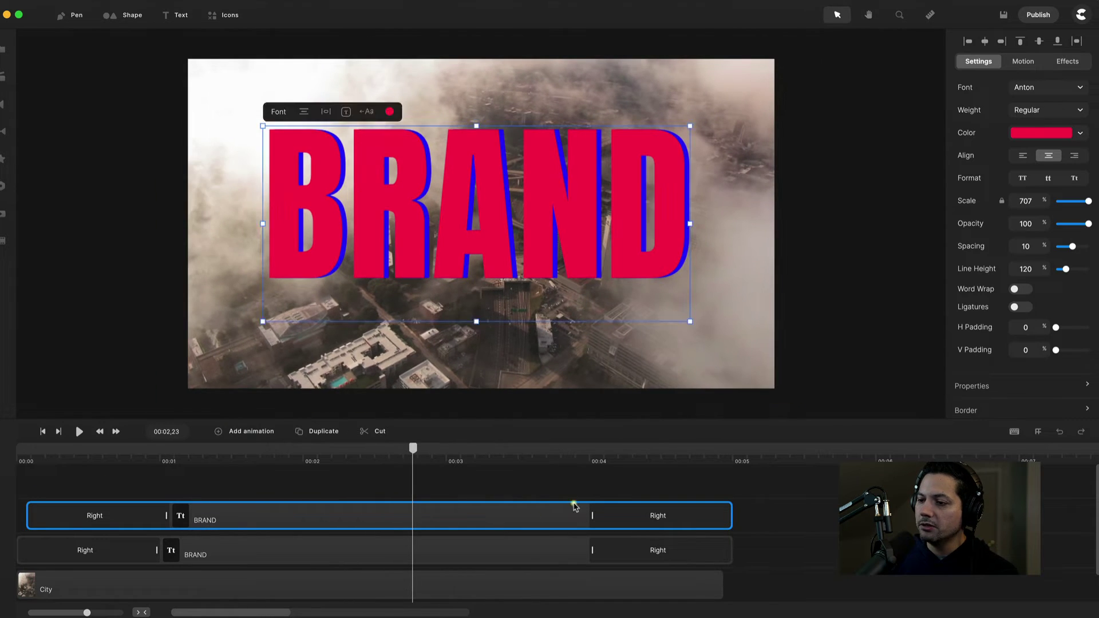
click(502, 487)
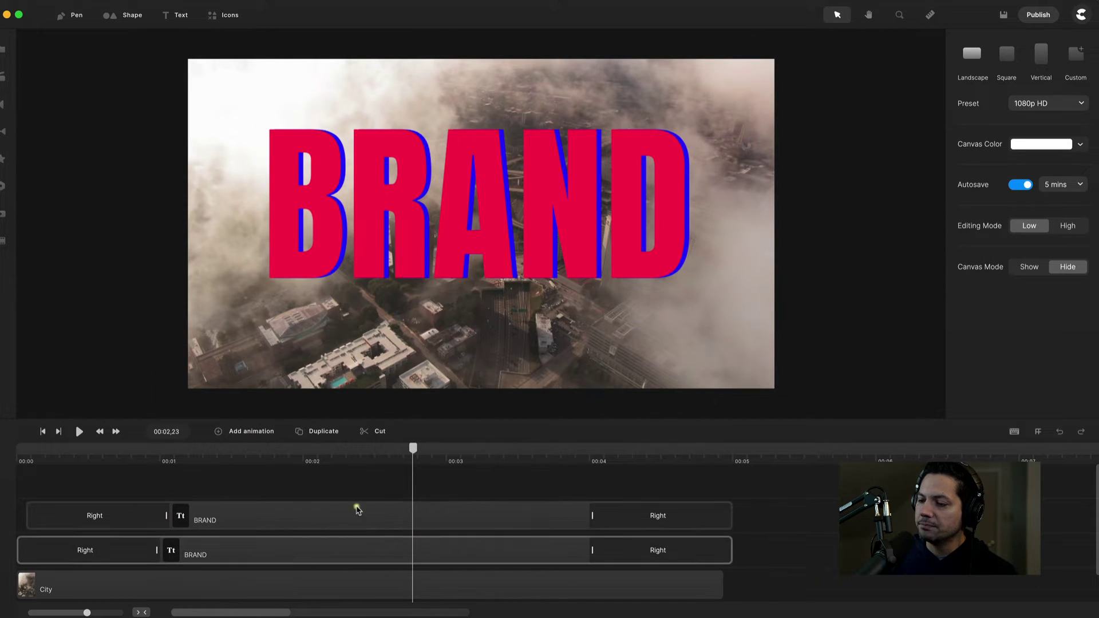
Step: Group the two BRAND text layers together
click(515, 517)
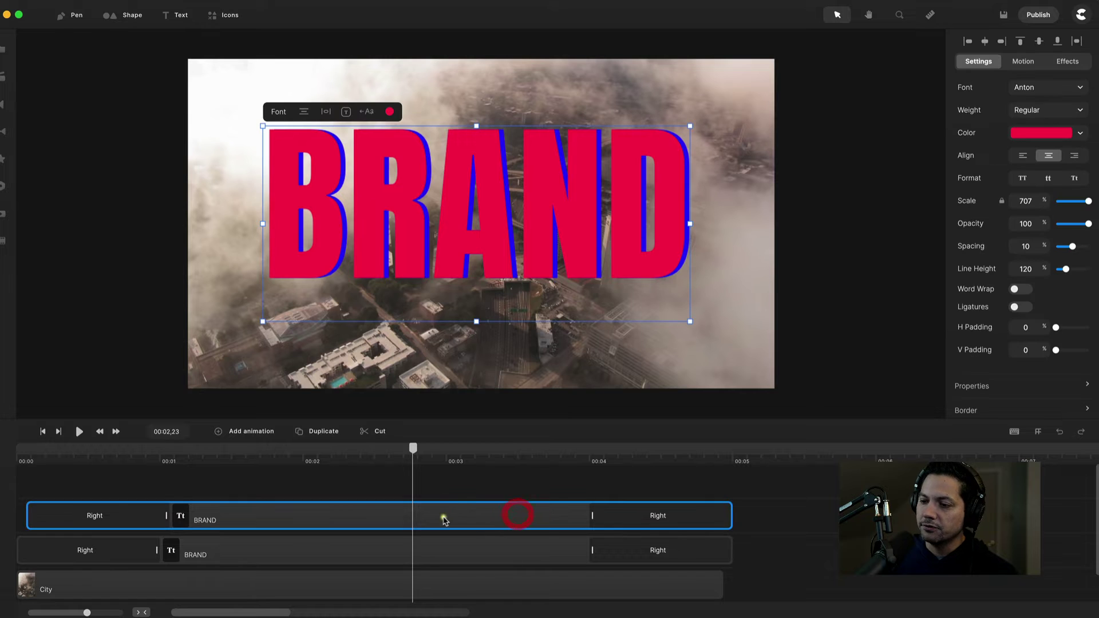
shift+click(331, 551)
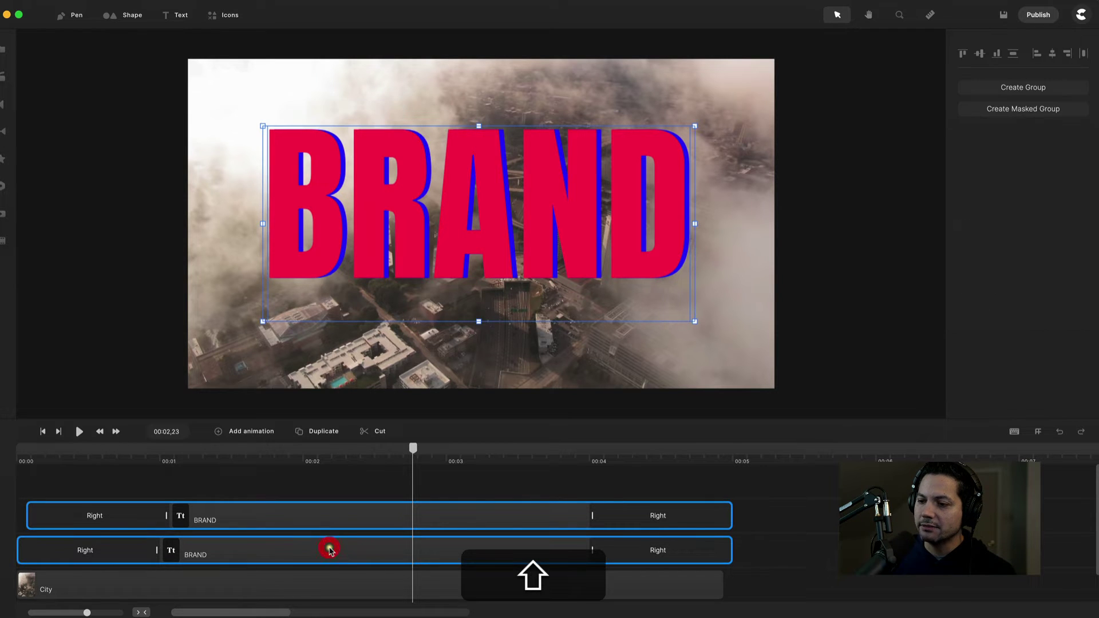
right_click(336, 518)
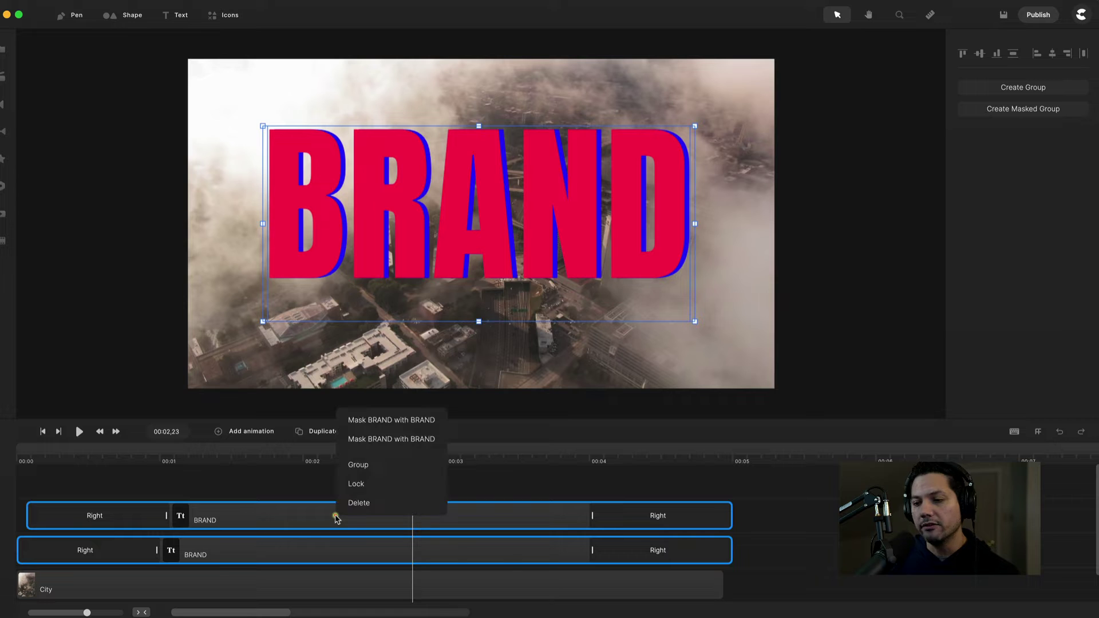
click(370, 468)
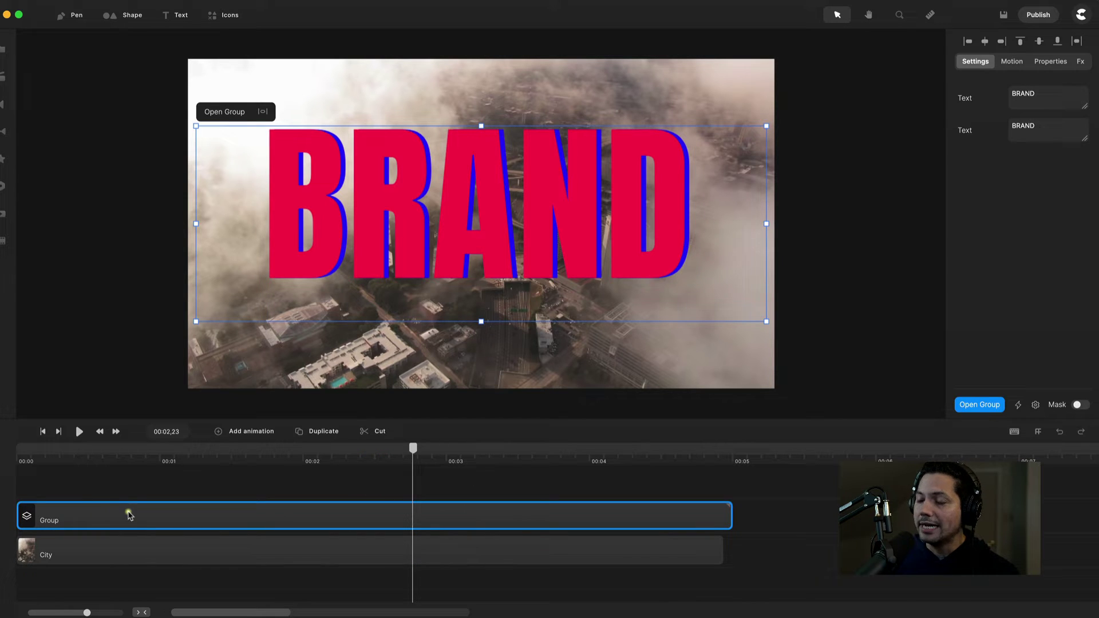
Step: Rename the new group to 'BRAND TEXT'
click(194, 488)
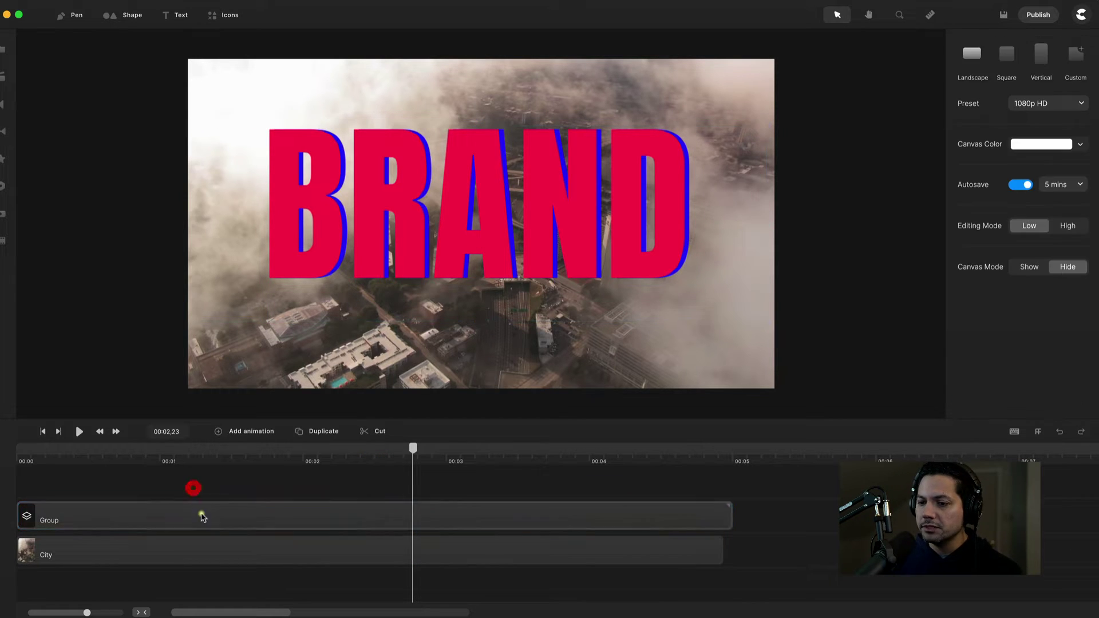
right_click(188, 518)
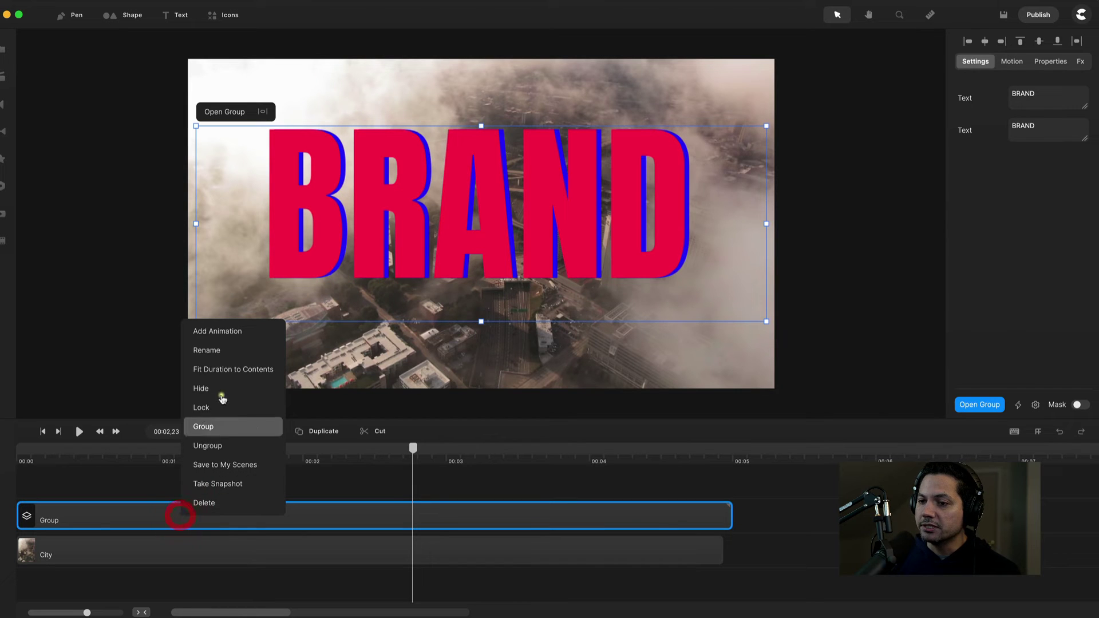
click(215, 350)
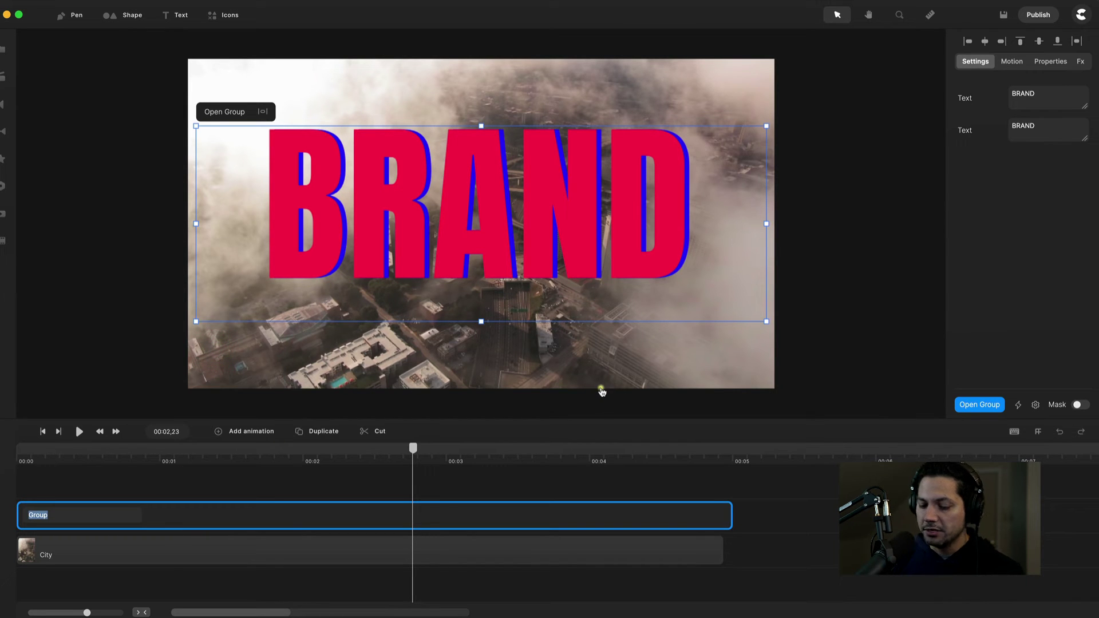
text(BRAND TEXT)
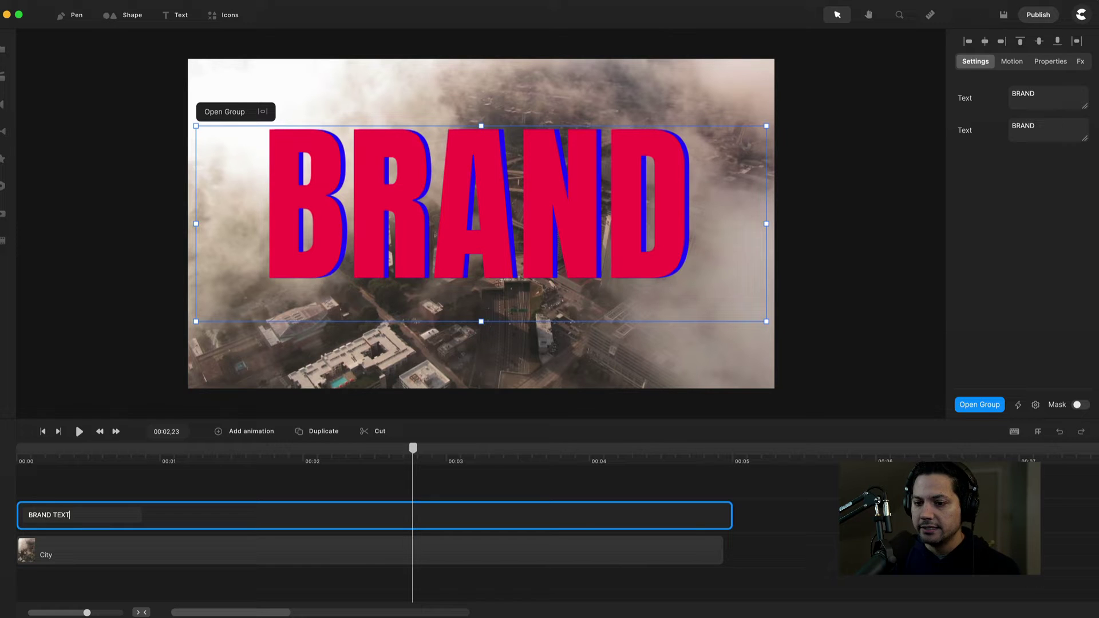
key(Return)
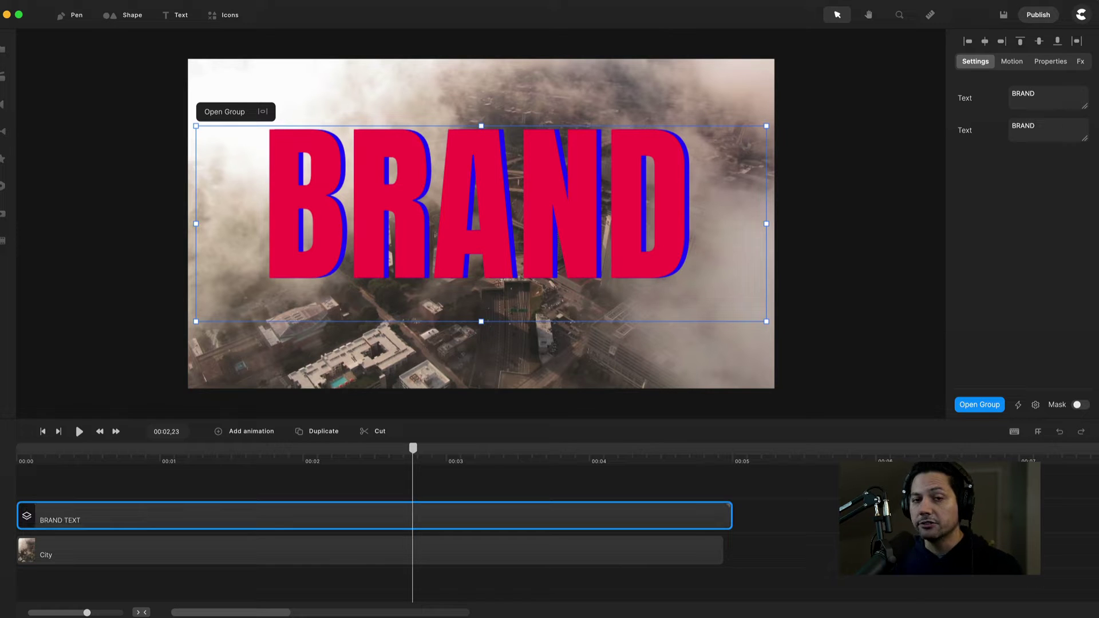
double_click(312, 520)
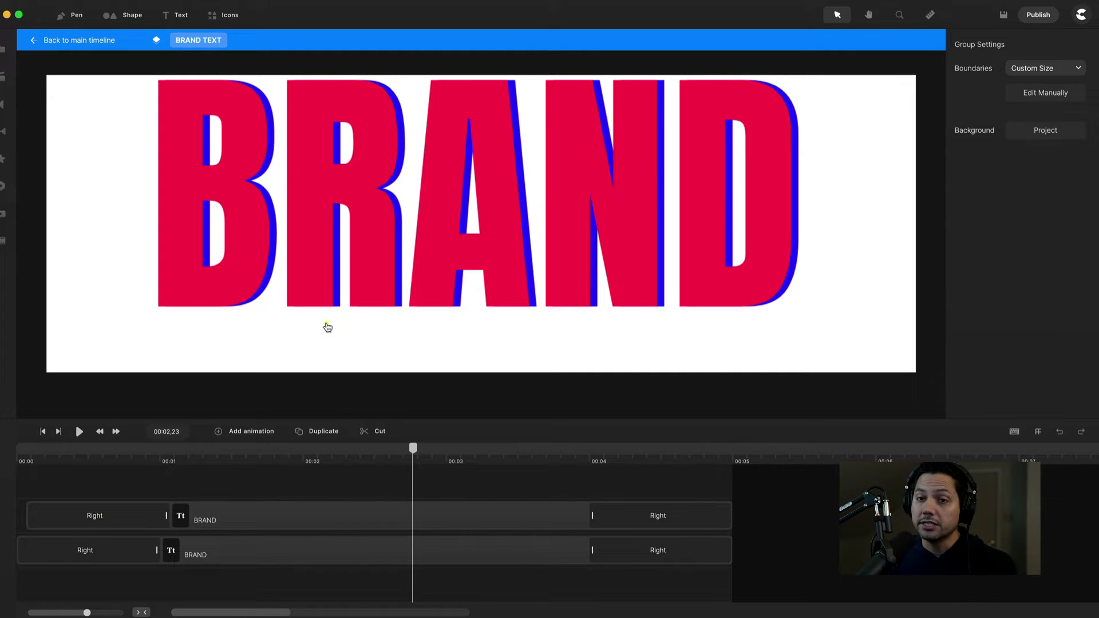
click(63, 40)
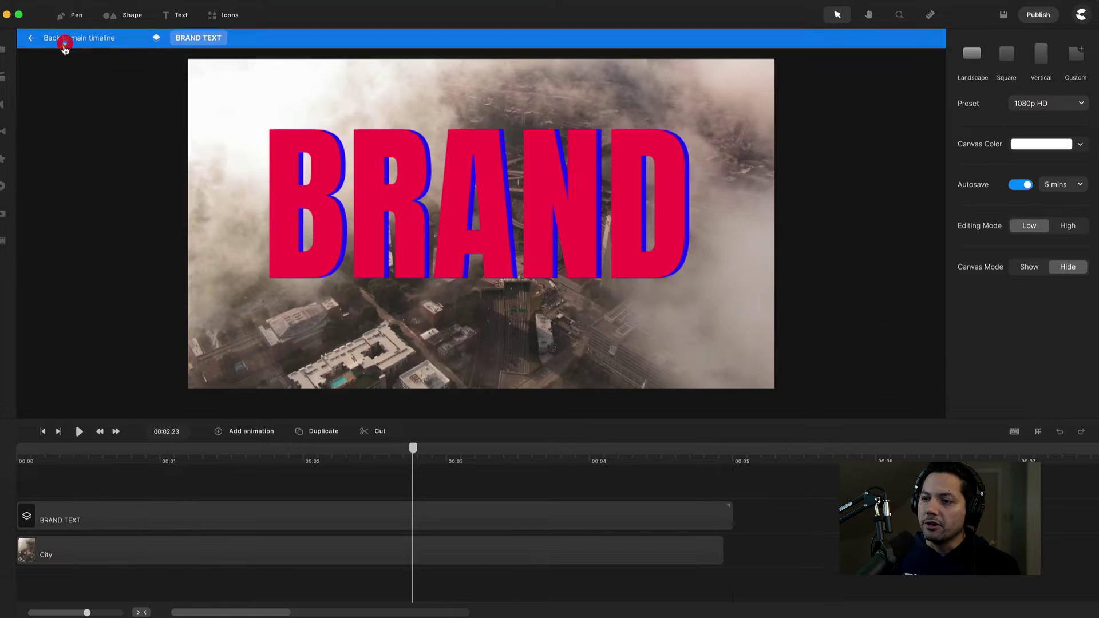
click(239, 514)
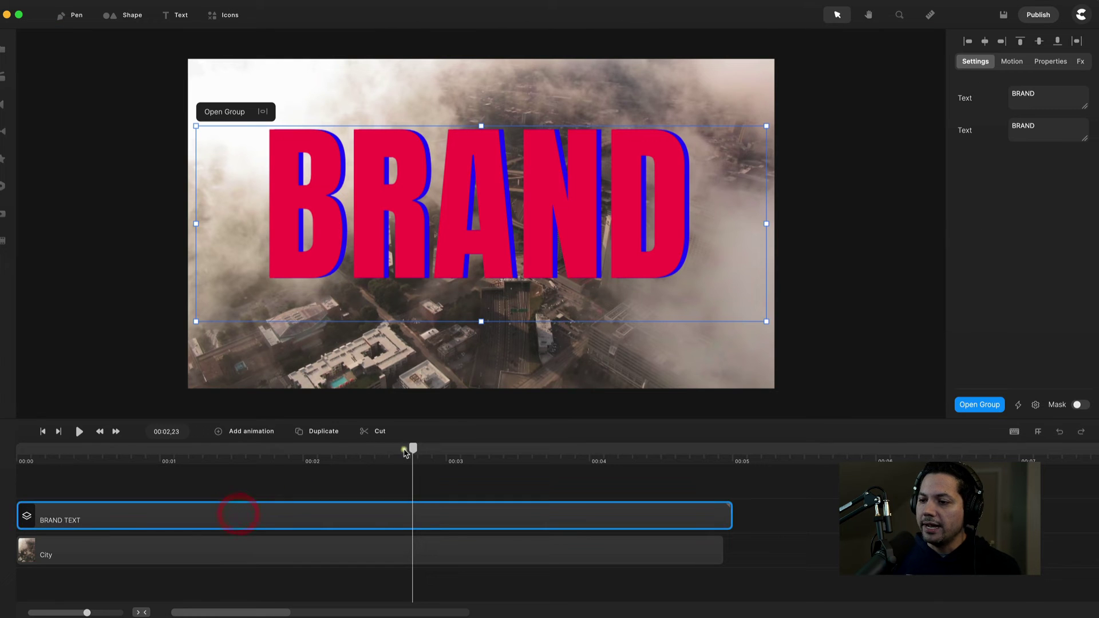
drag(411, 451, 258, 464)
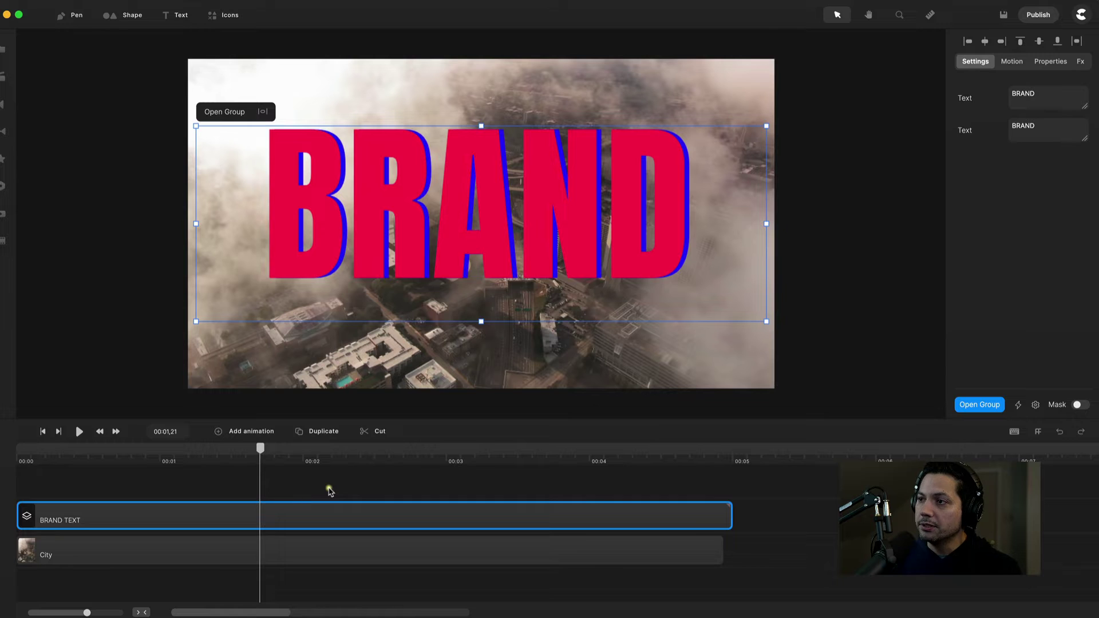
click(123, 337)
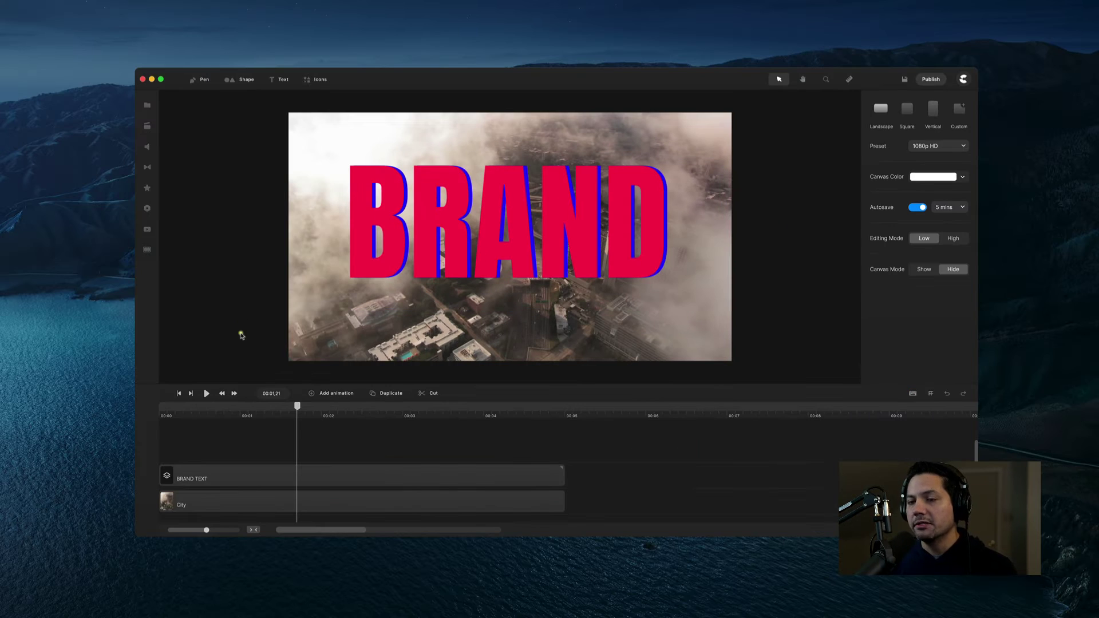
Step: Add a new text element reading 'BUILD YOUR OWN'
click(280, 80)
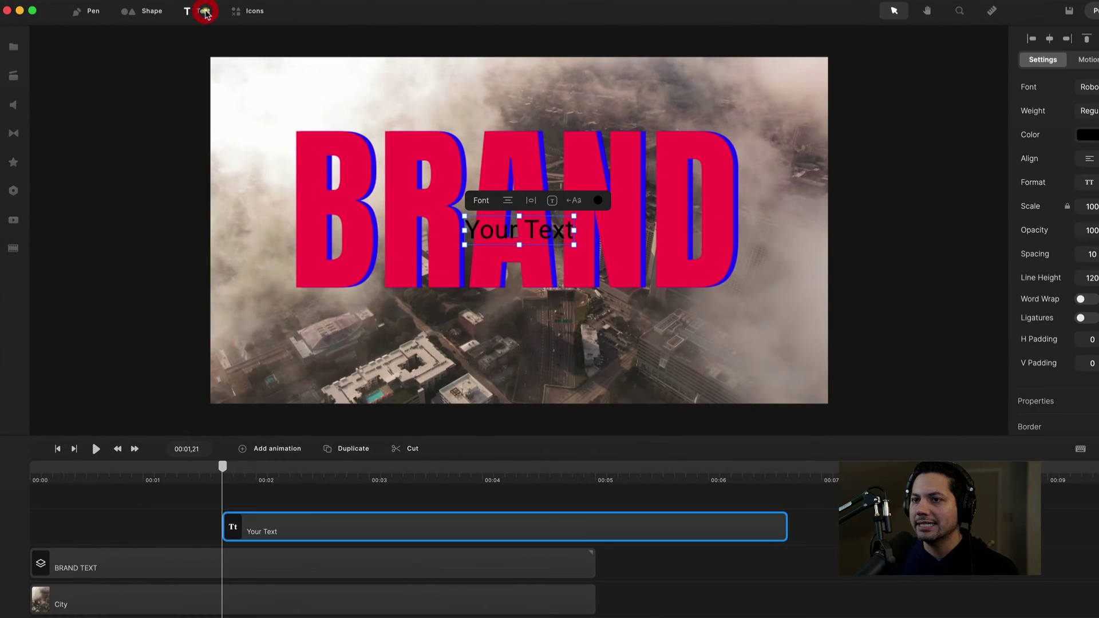
double_click(538, 231)
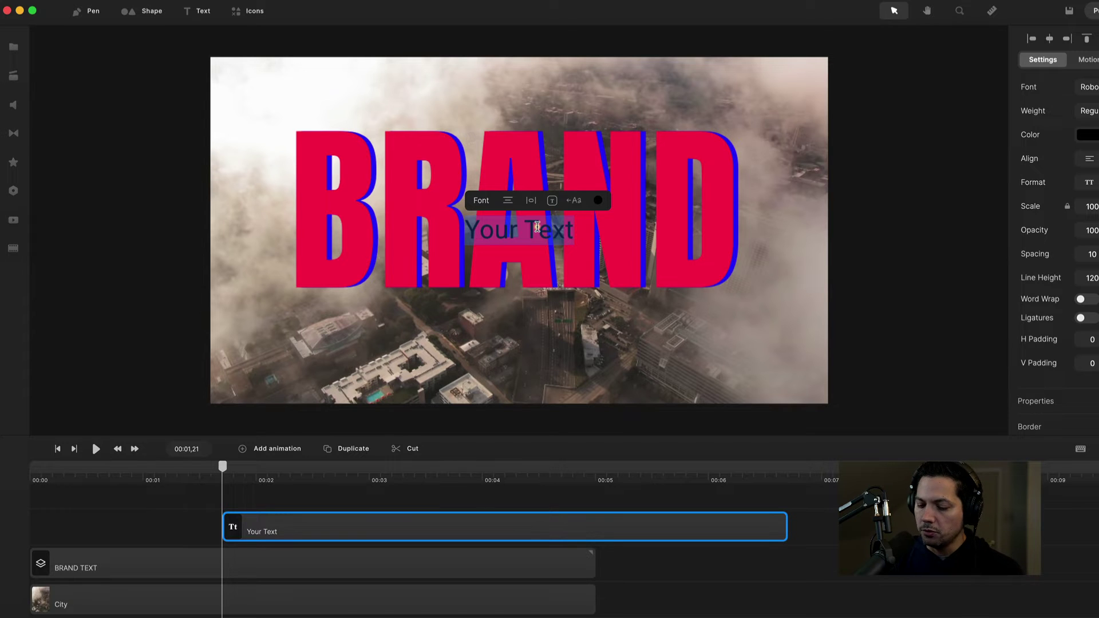
text(BUILD)
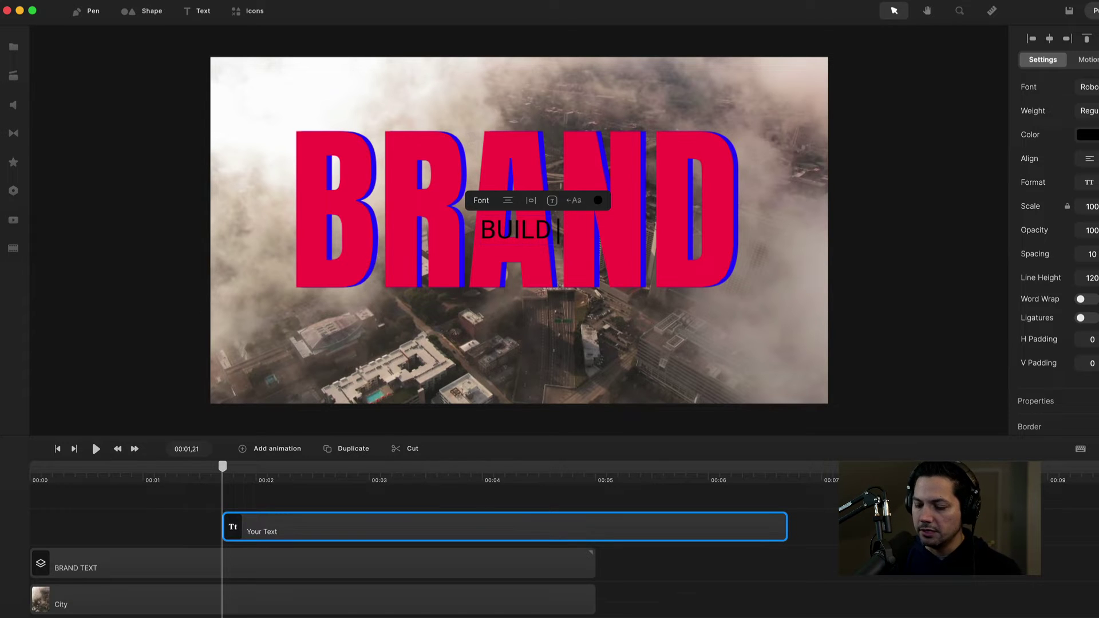
text( YOUR OWN)
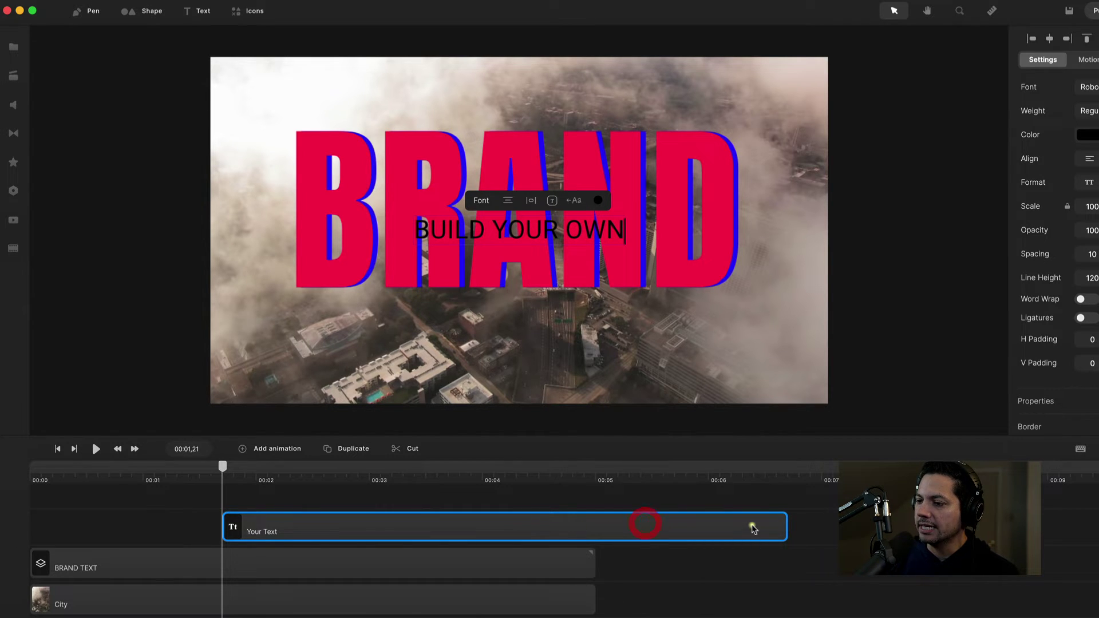
Step: Trim the BUILD YOUR OWN clip to end with the BRAND TEXT group
drag(785, 530, 596, 554)
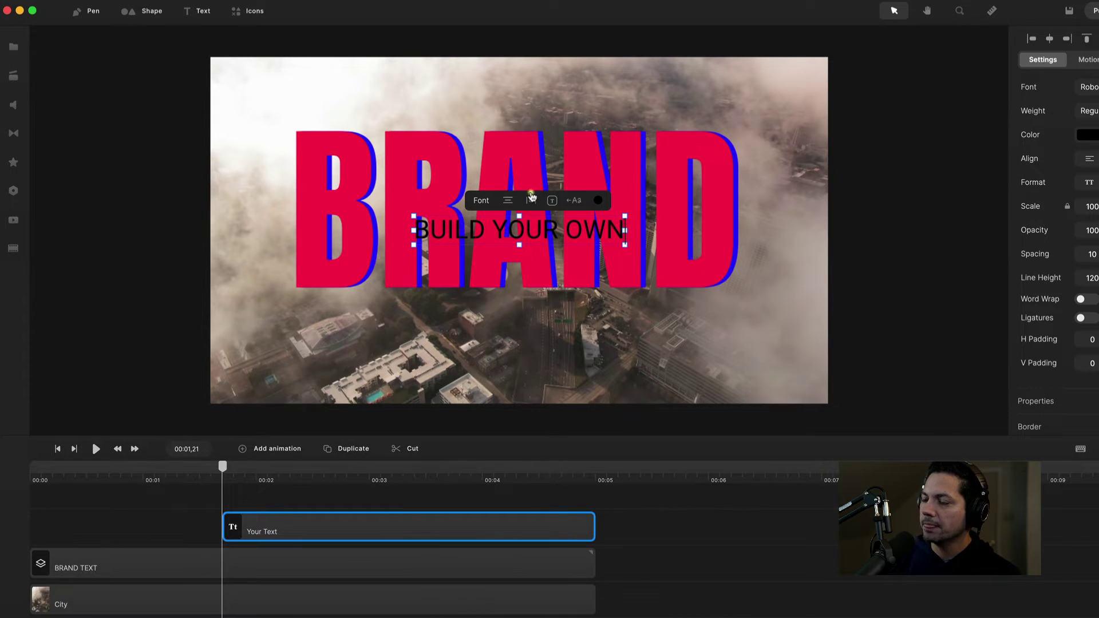
right_click(318, 527)
click(518, 538)
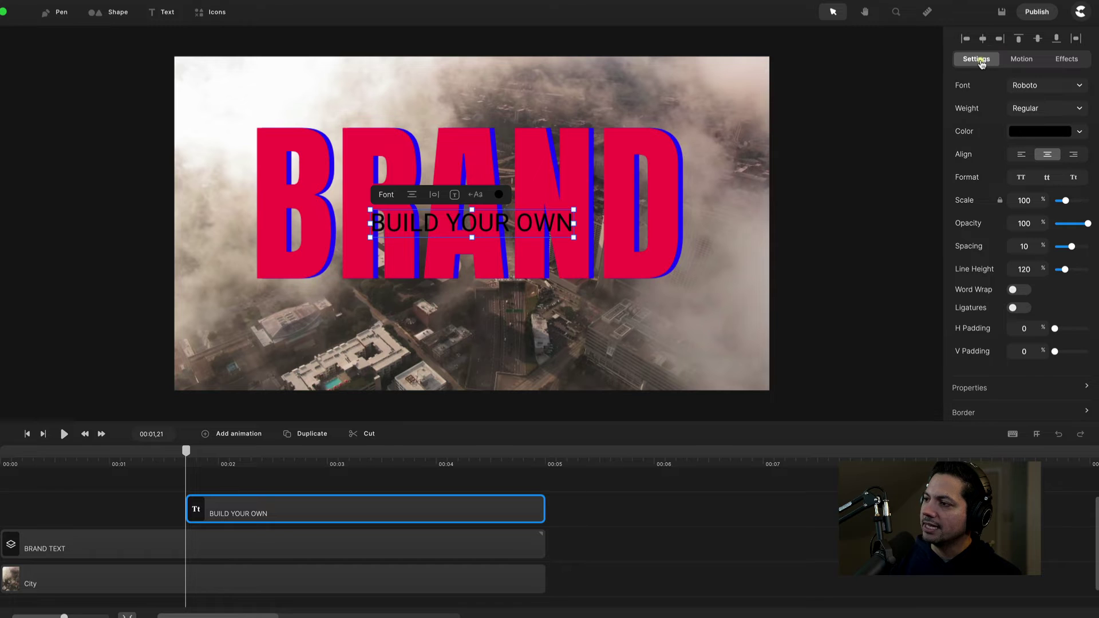
Step: Try the Anton font on the subtitle, then switch it back to Roboto
click(1010, 89)
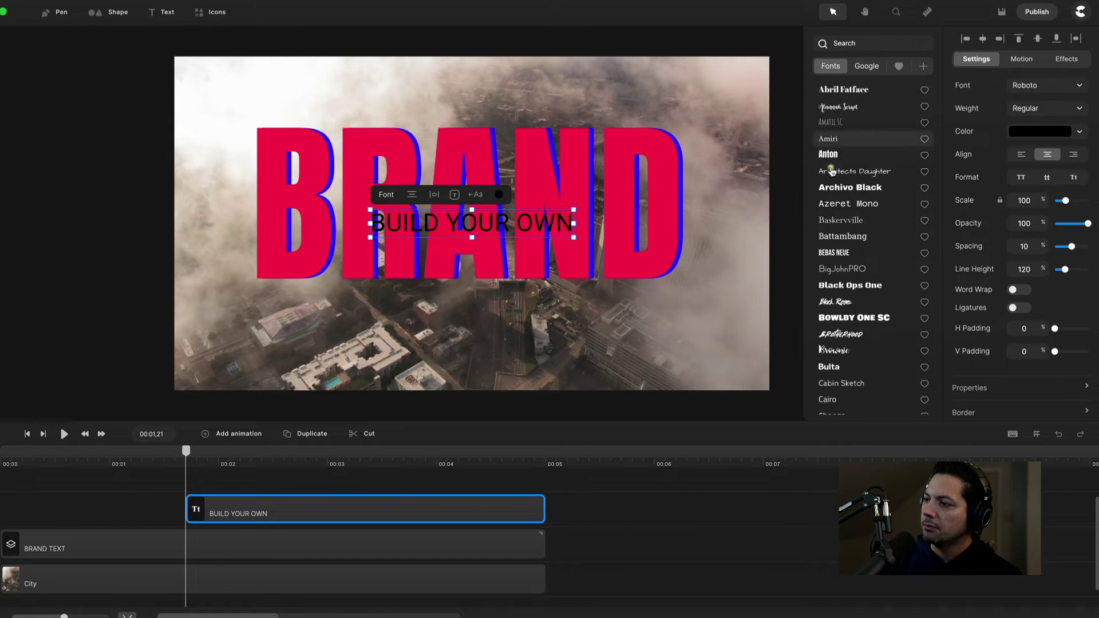
click(829, 154)
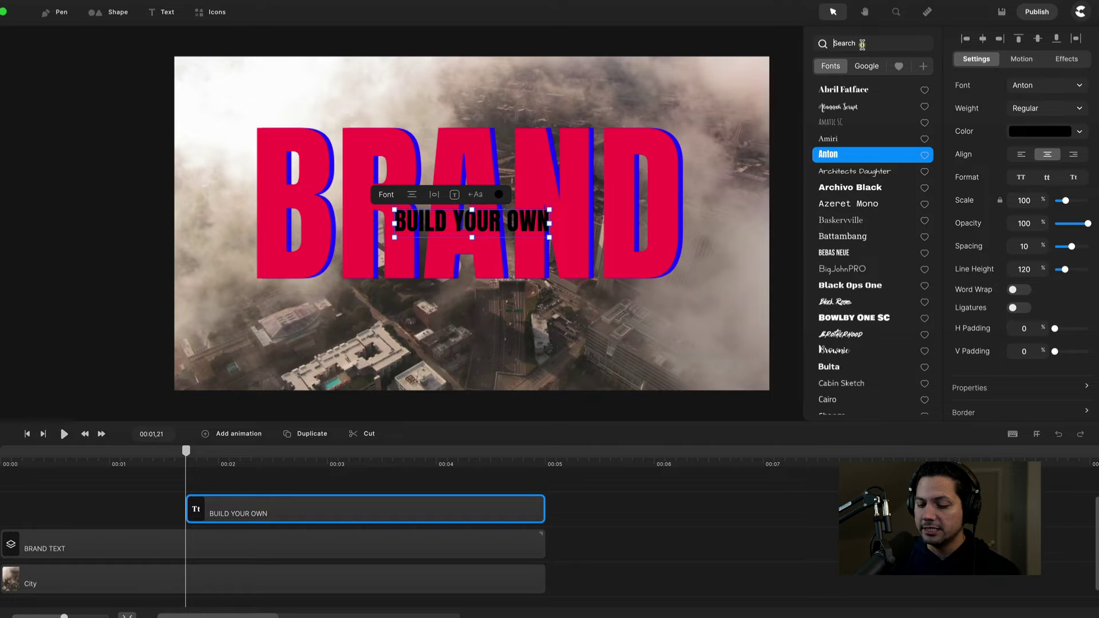
text(robo)
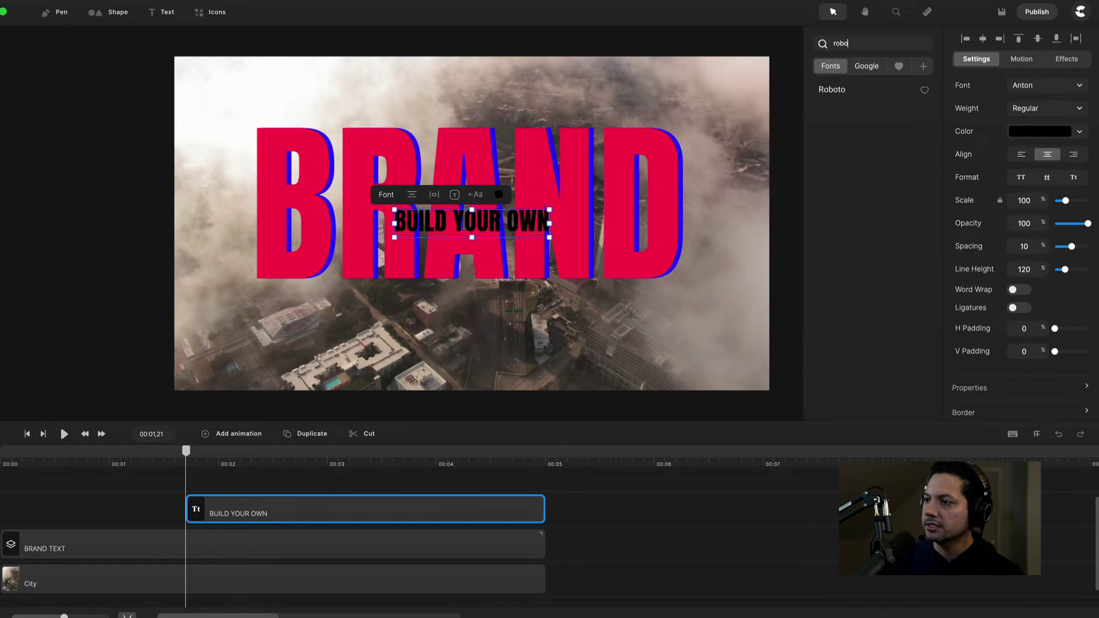
click(844, 90)
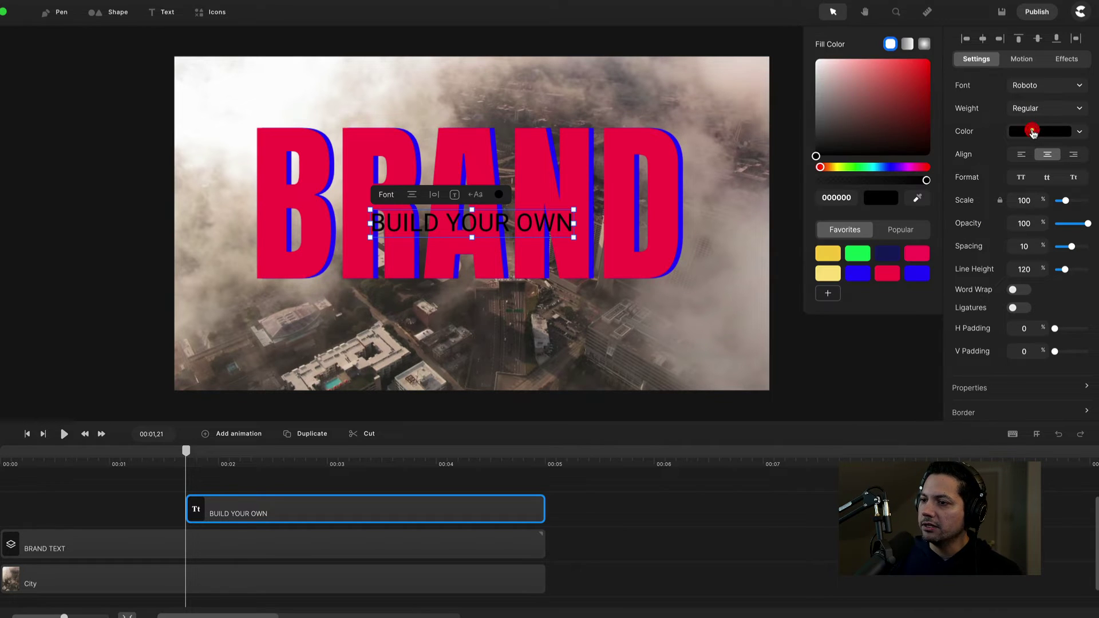
Step: Fill the BUILD YOUR OWN subtitle with the blue 2407fc swatch
click(1029, 131)
click(858, 273)
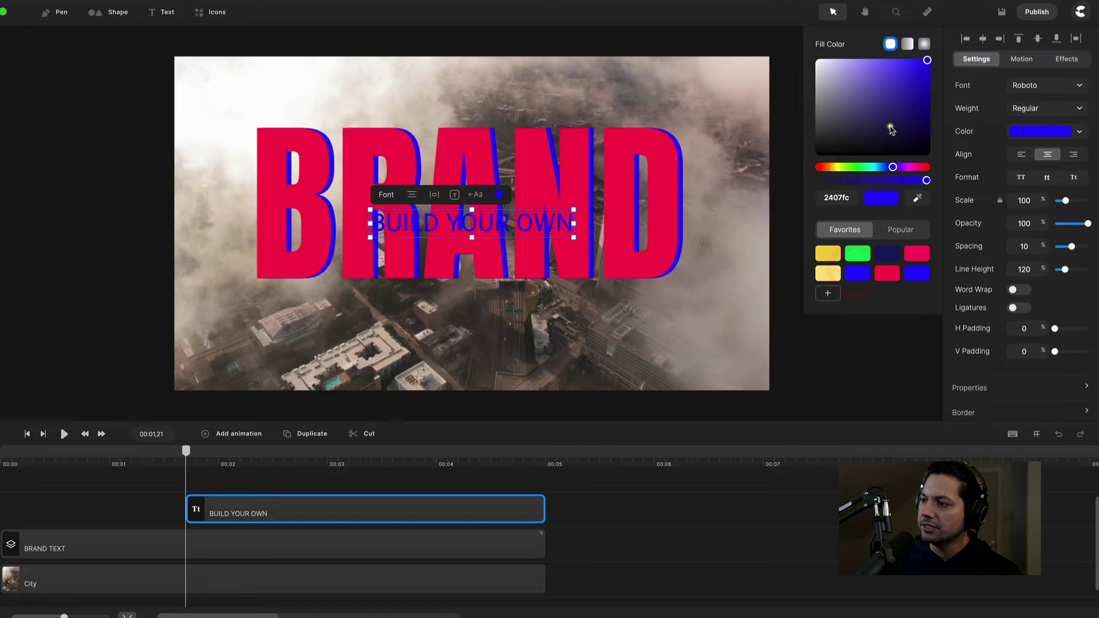
mouse_move(895, 169)
mouse_down()
mouse_move(857, 168)
mouse_move(899, 169)
mouse_move(876, 167)
mouse_up()
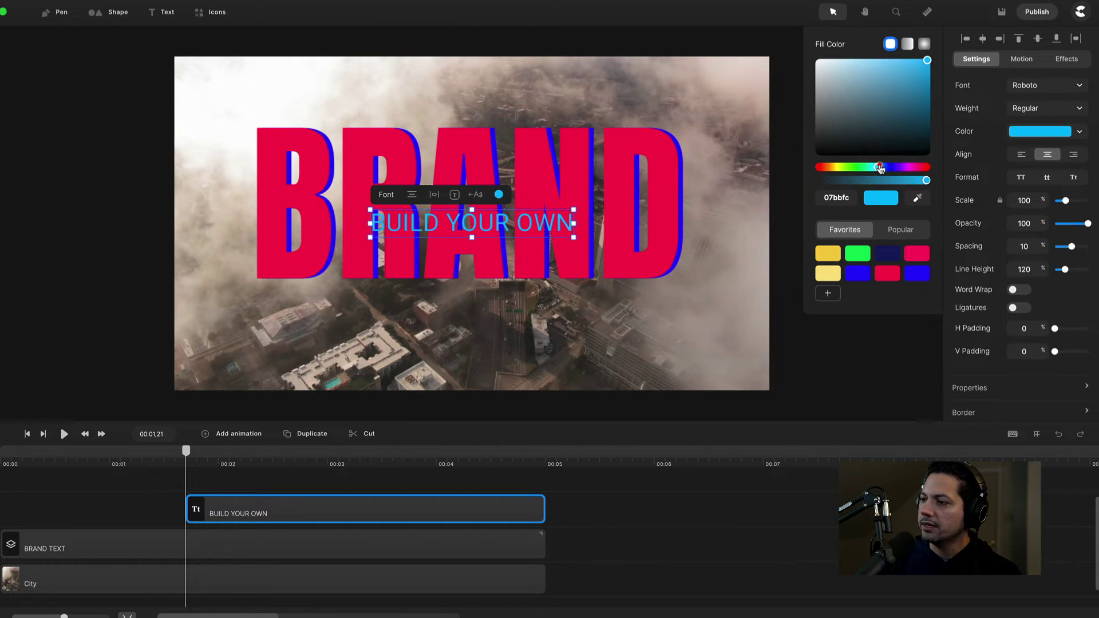
click(857, 273)
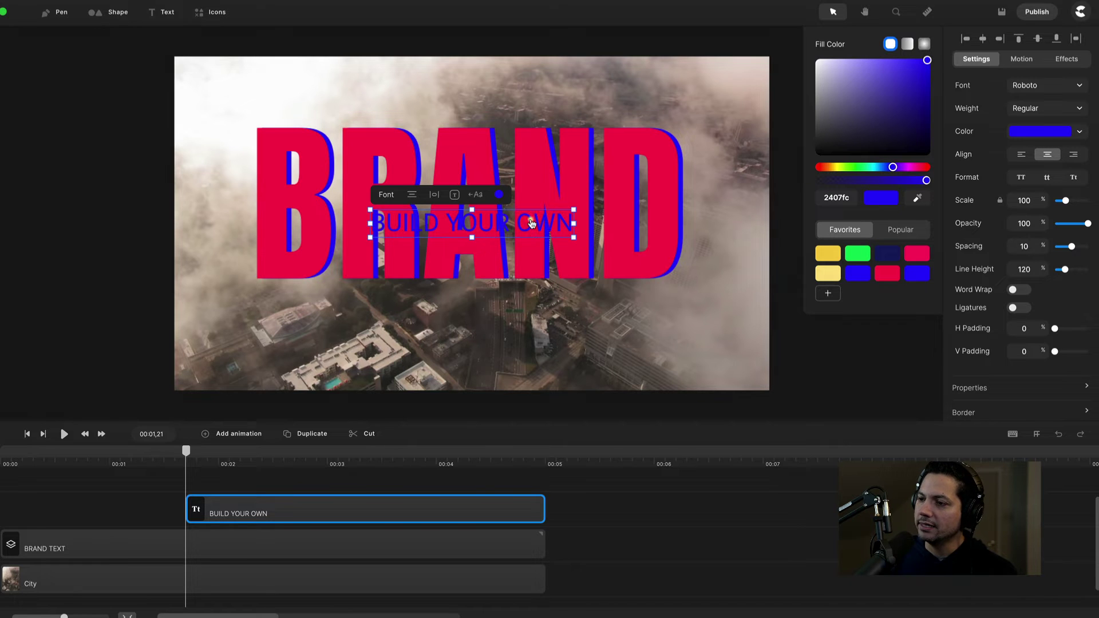
click(1025, 246)
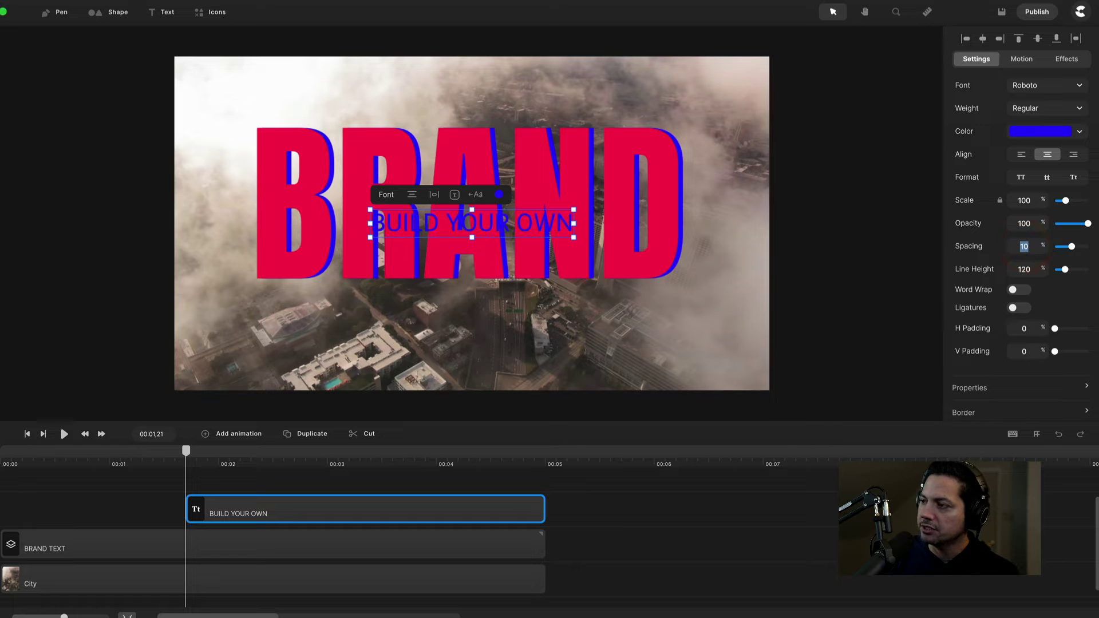
Step: Set the subtitle's letter spacing to 191 and its scale to 142%
key(Return)
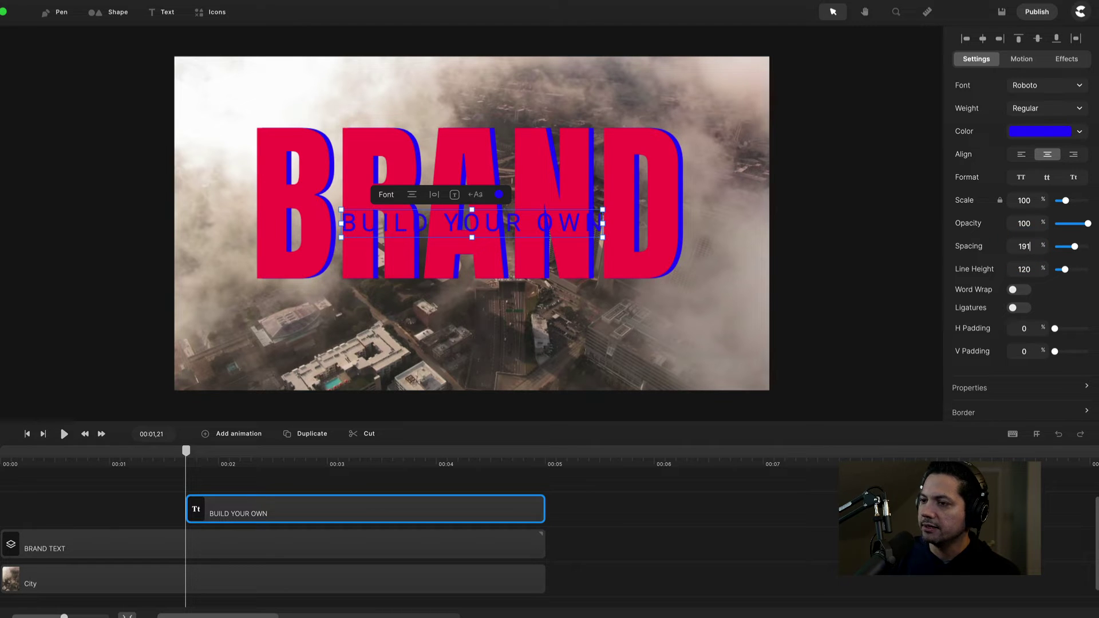
click(1031, 198)
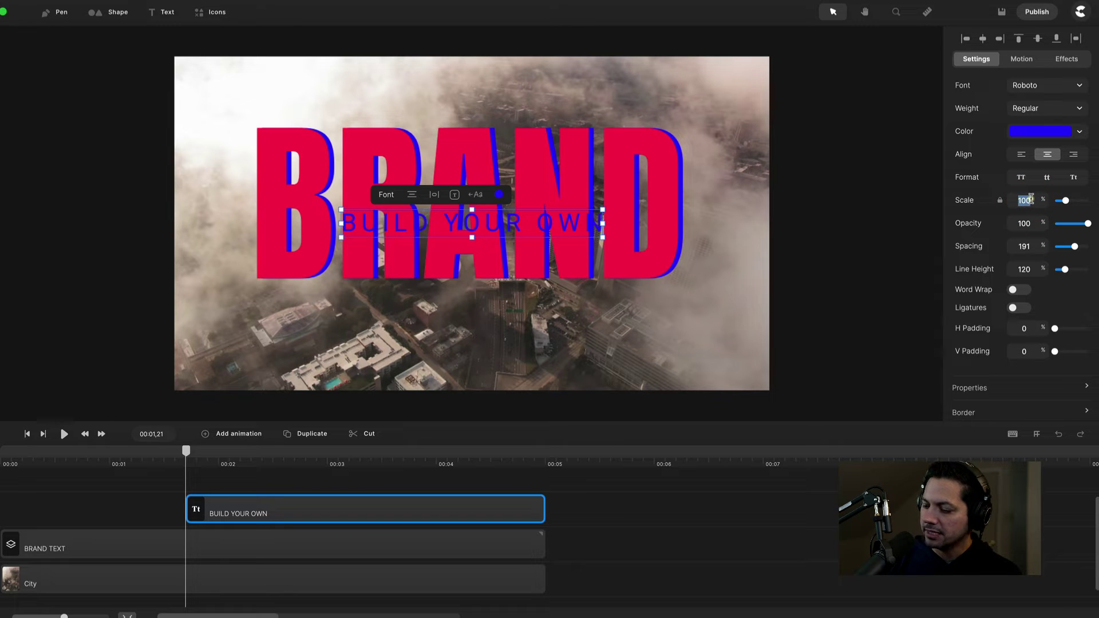
key(Return)
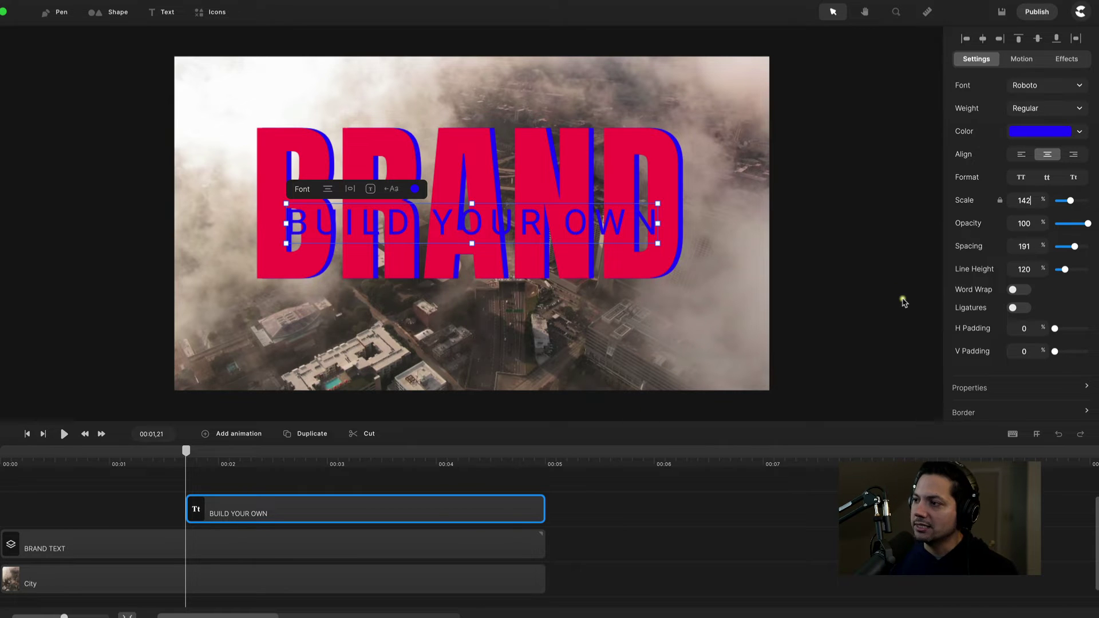
click(612, 529)
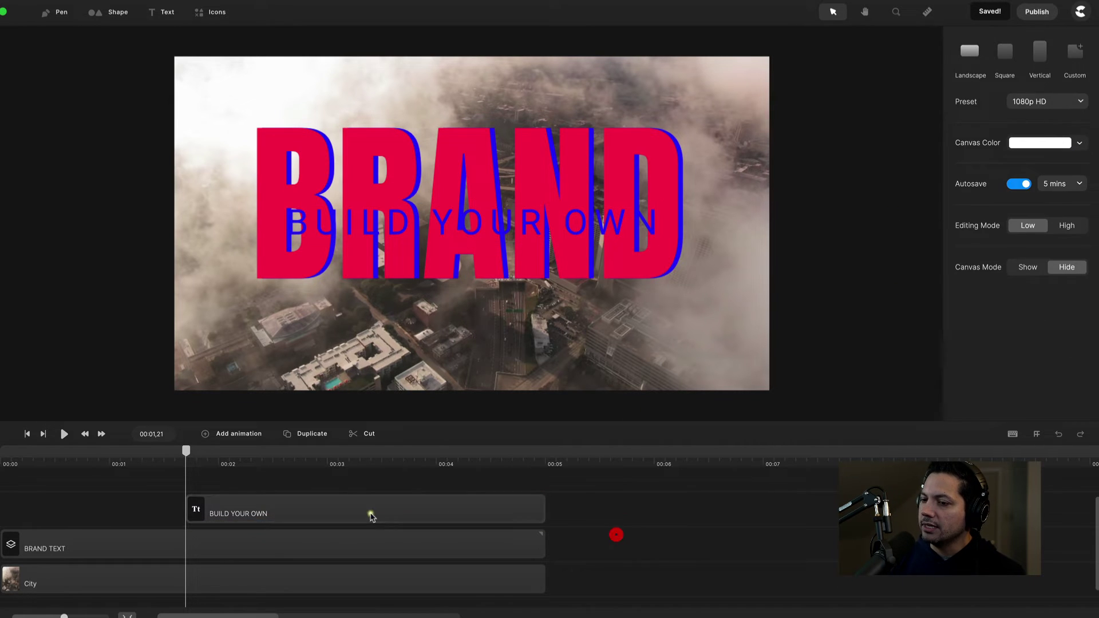
click(321, 518)
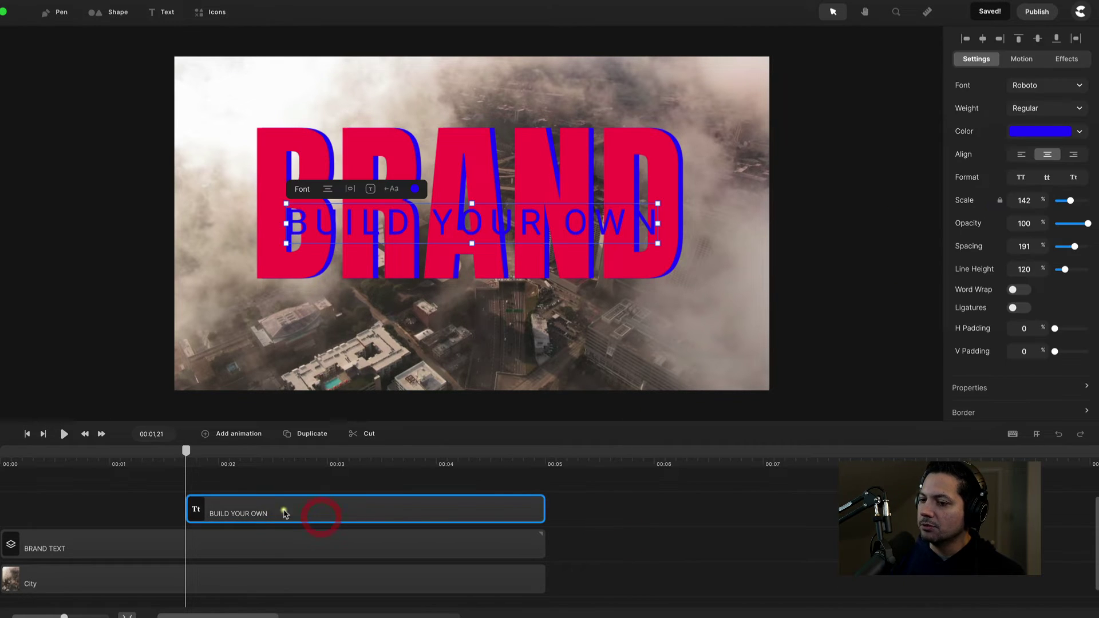
Step: Give the subtitle a Top position entrance and preview it
click(1022, 59)
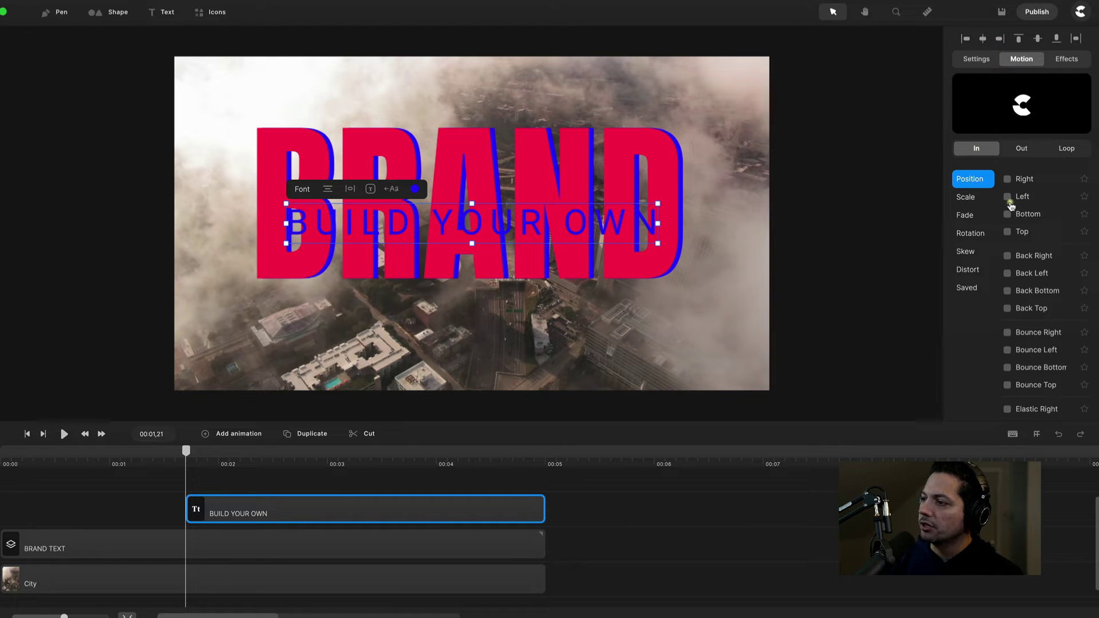
click(1008, 231)
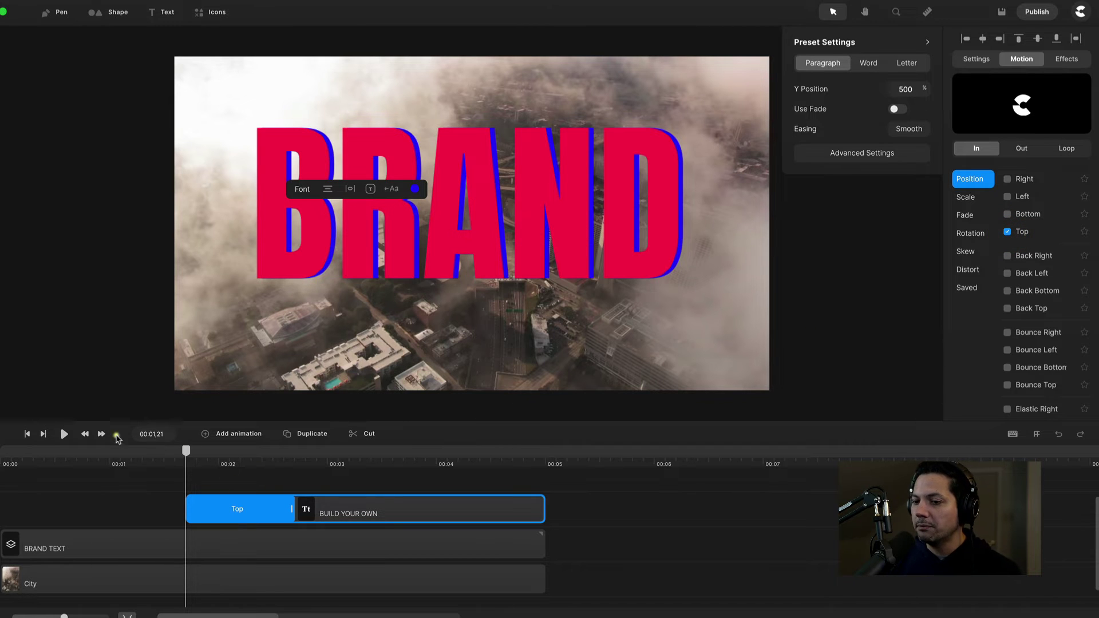
click(62, 434)
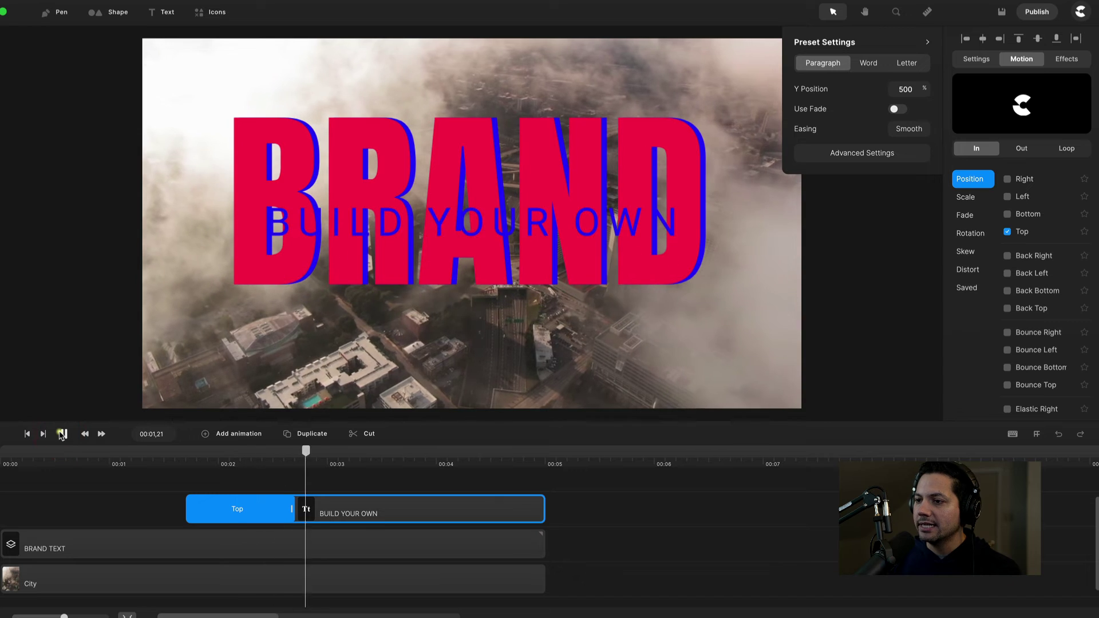
key(space)
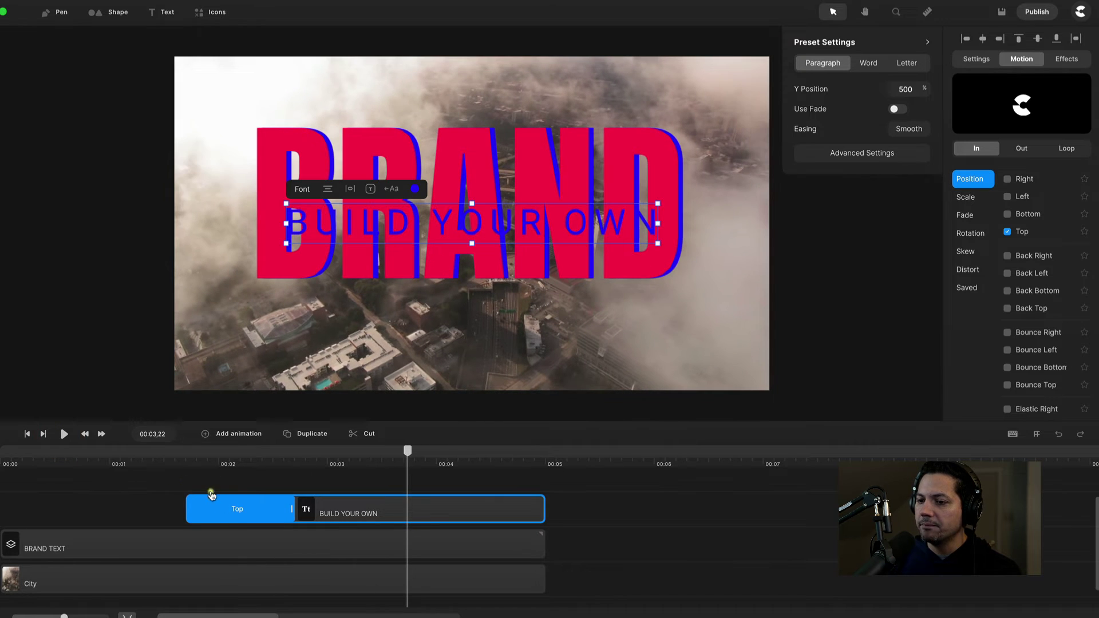
click(222, 457)
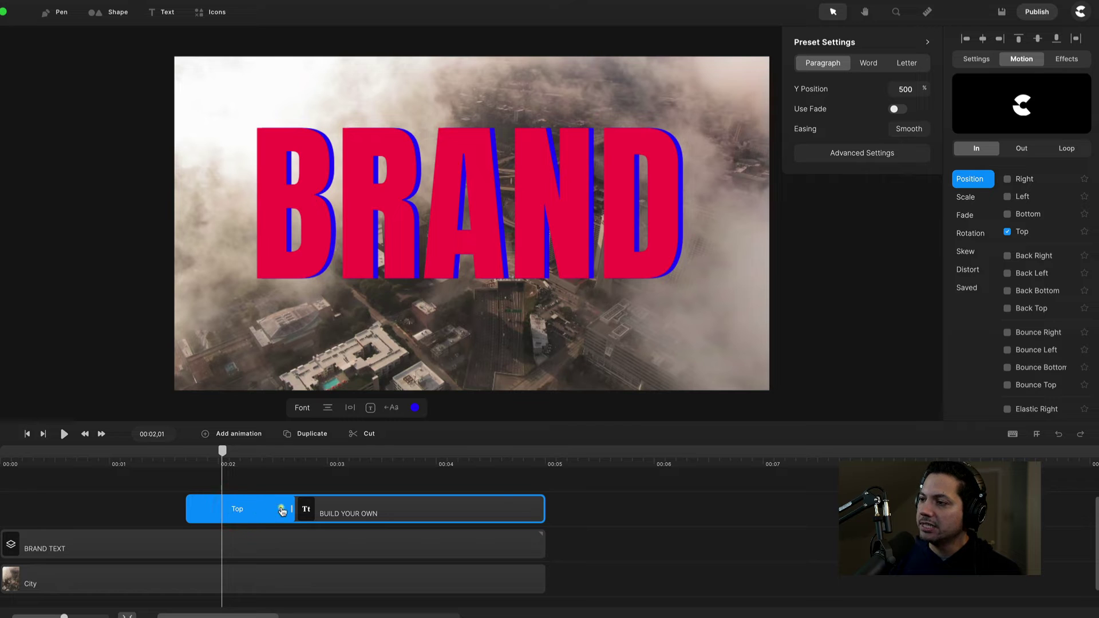
Step: Make the entrance run letter by letter with Y Position 7 and fade, then preview
click(861, 153)
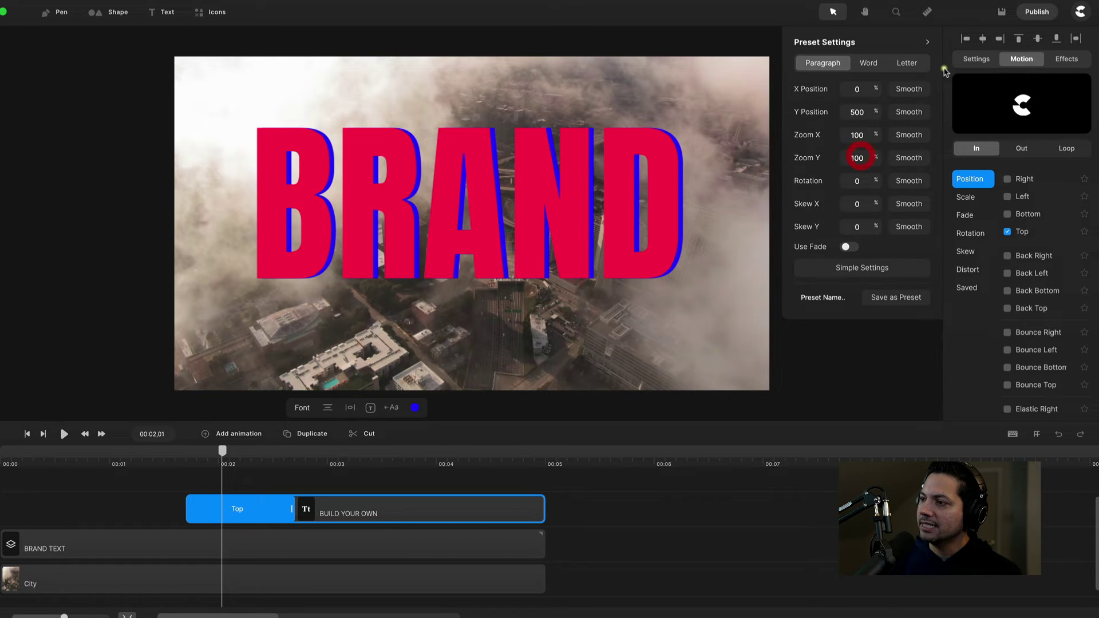
click(910, 63)
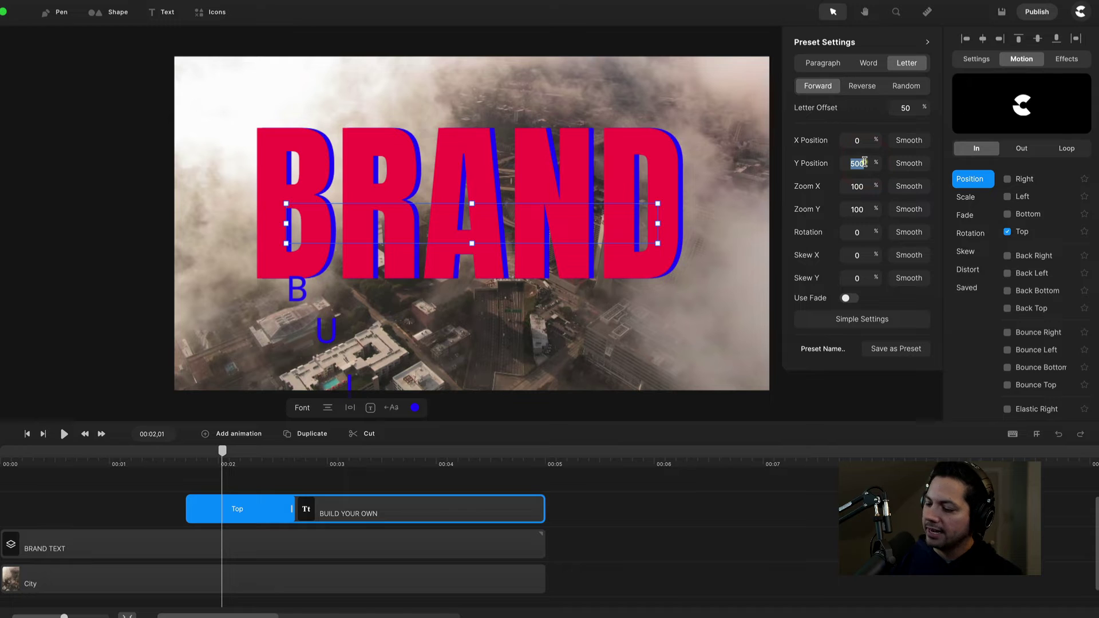
text(7)
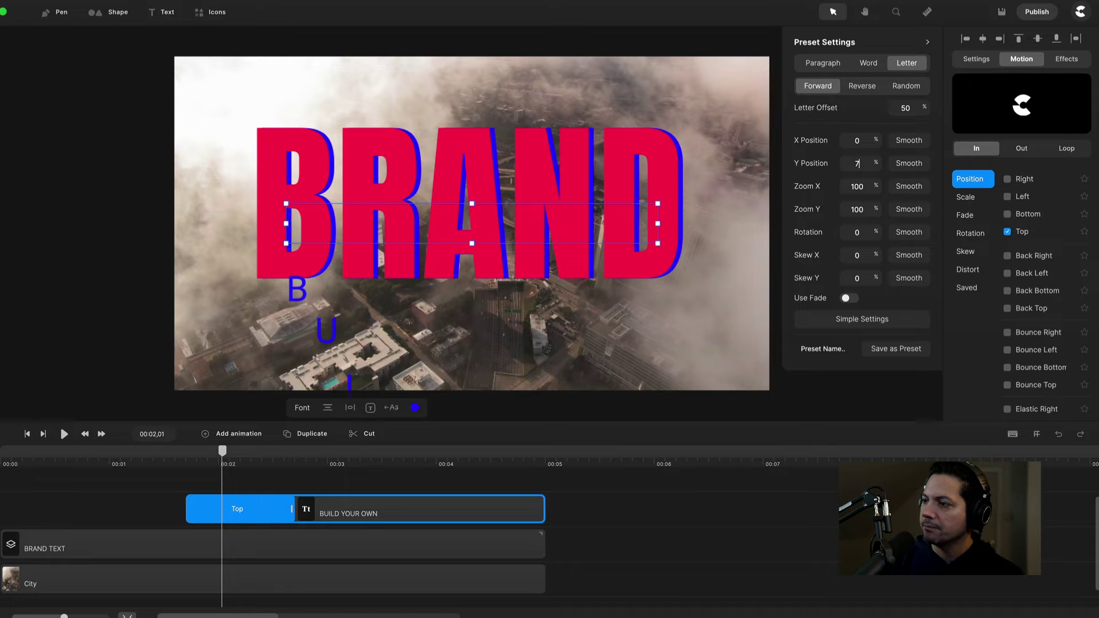
key(Return)
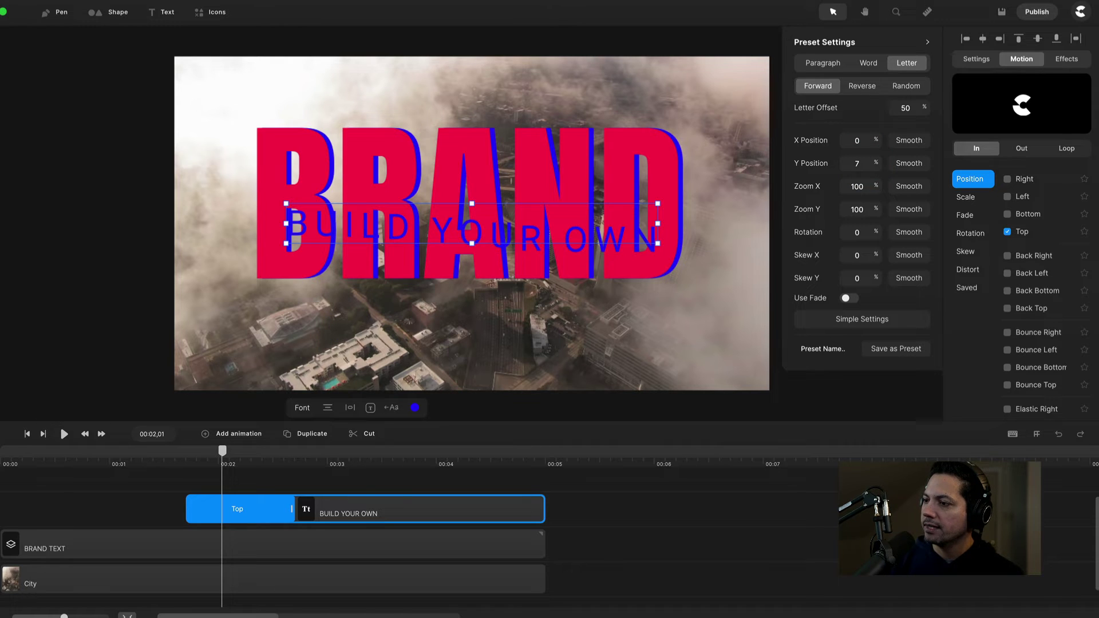
click(845, 299)
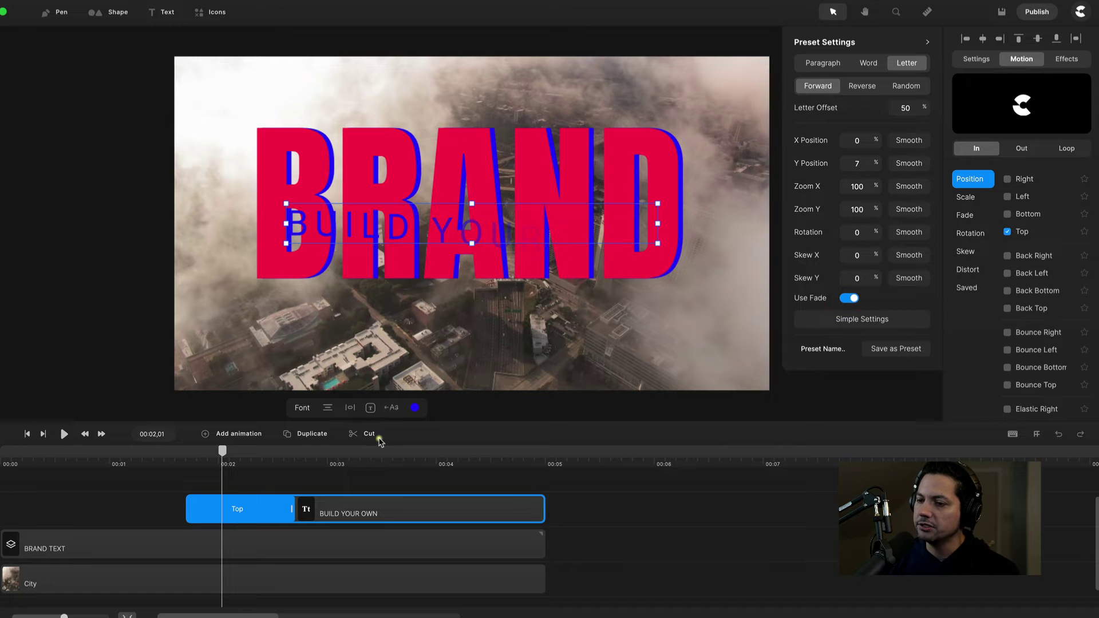
click(189, 455)
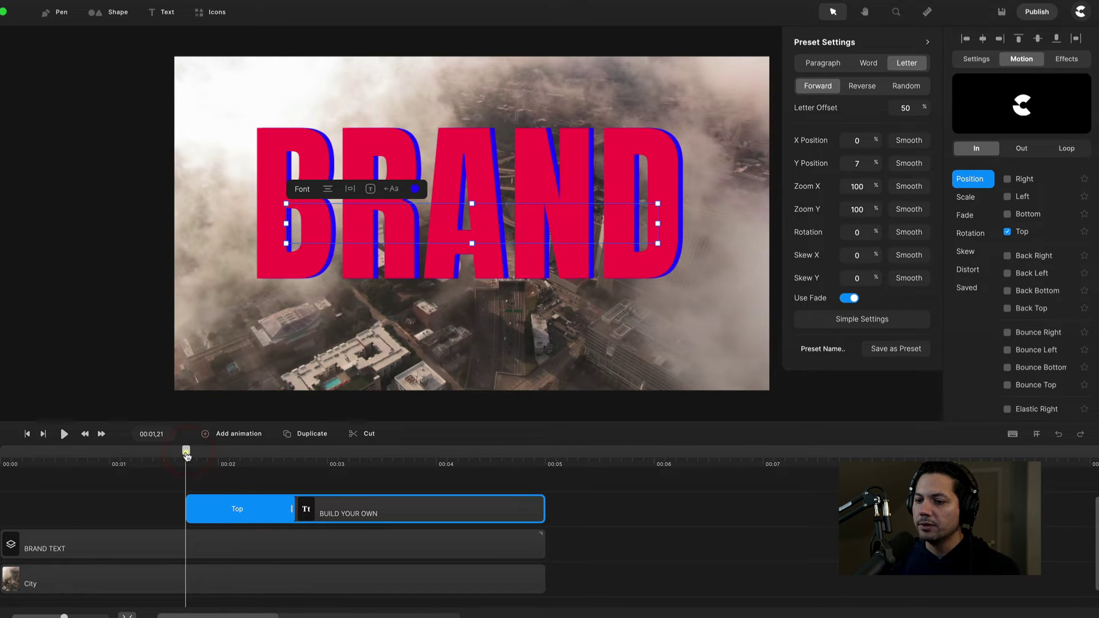
key(space)
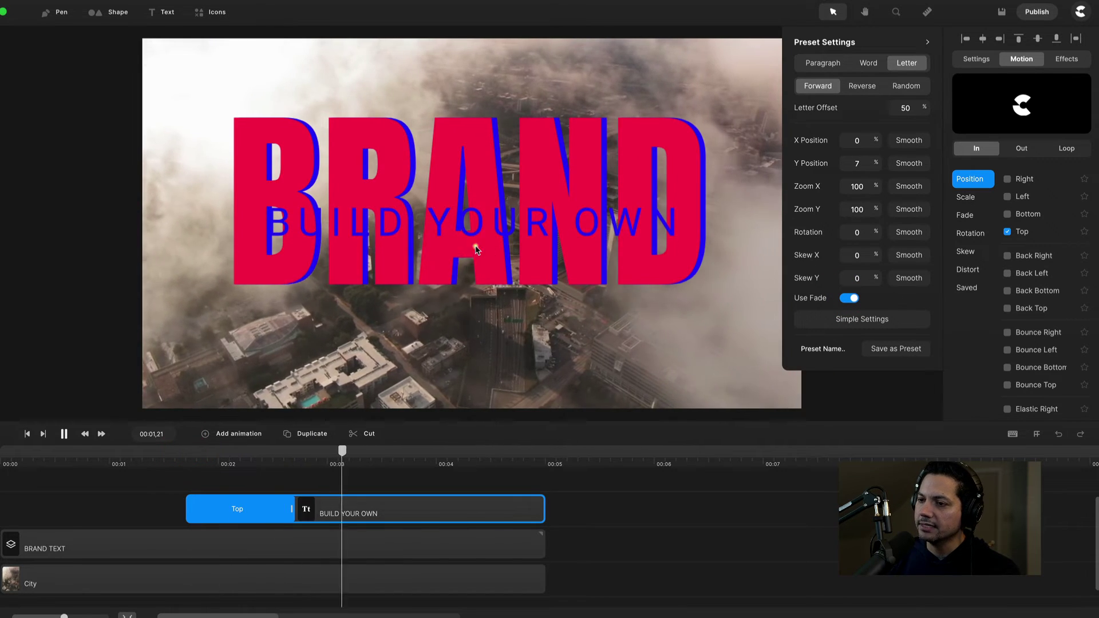
key(space)
drag(182, 466, 335, 465)
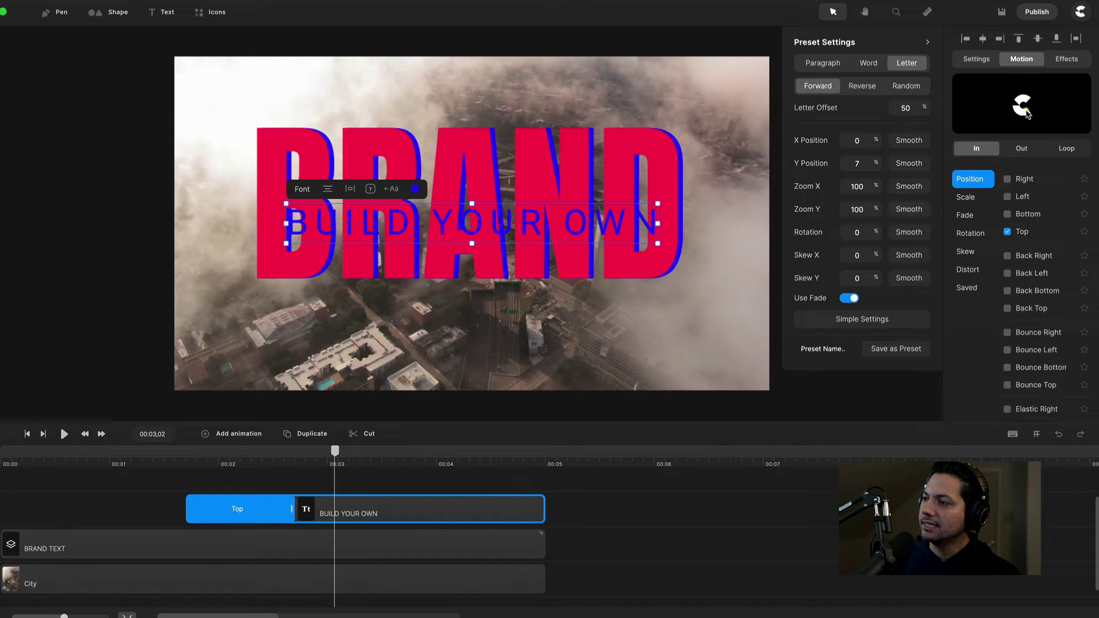
click(1023, 61)
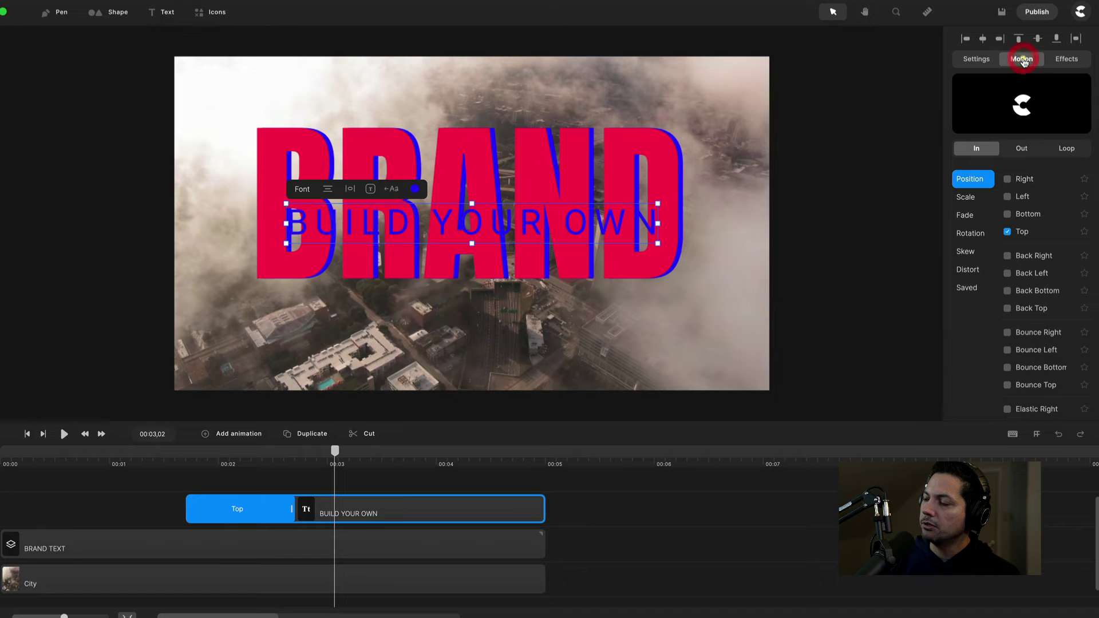
Step: Give the subtitle a Bottom position exit and scrub through it
click(1027, 151)
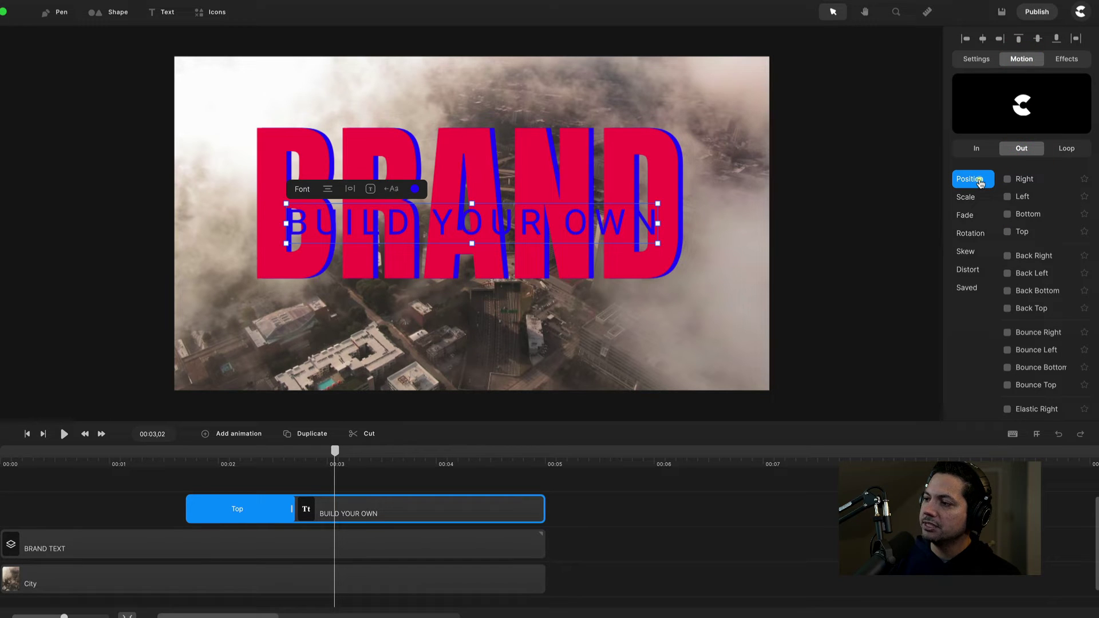
click(1007, 214)
click(470, 463)
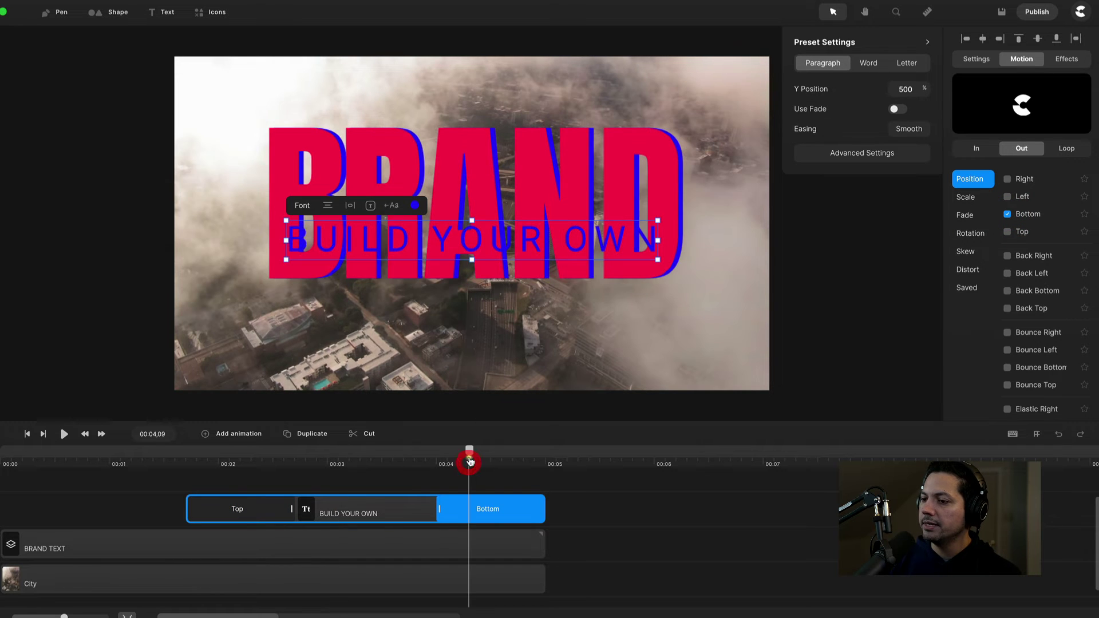
mouse_move(470, 463)
mouse_down()
mouse_move(433, 454)
mouse_move(525, 455)
mouse_move(470, 458)
mouse_up()
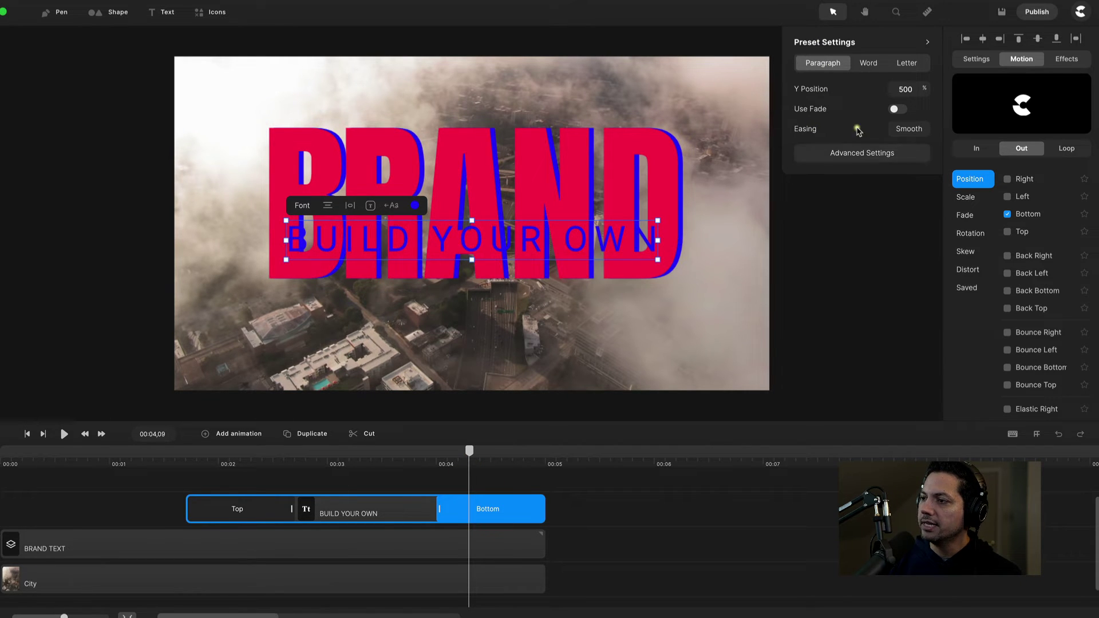
Step: Make the exit run letter by letter with fade, then preview the title animation
click(834, 153)
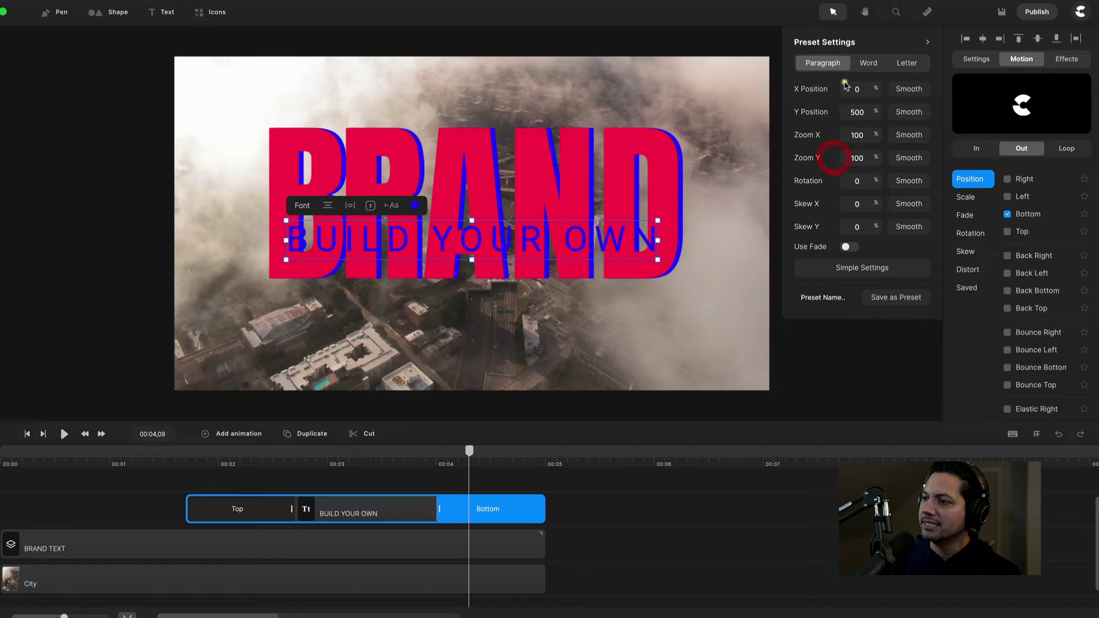
click(892, 64)
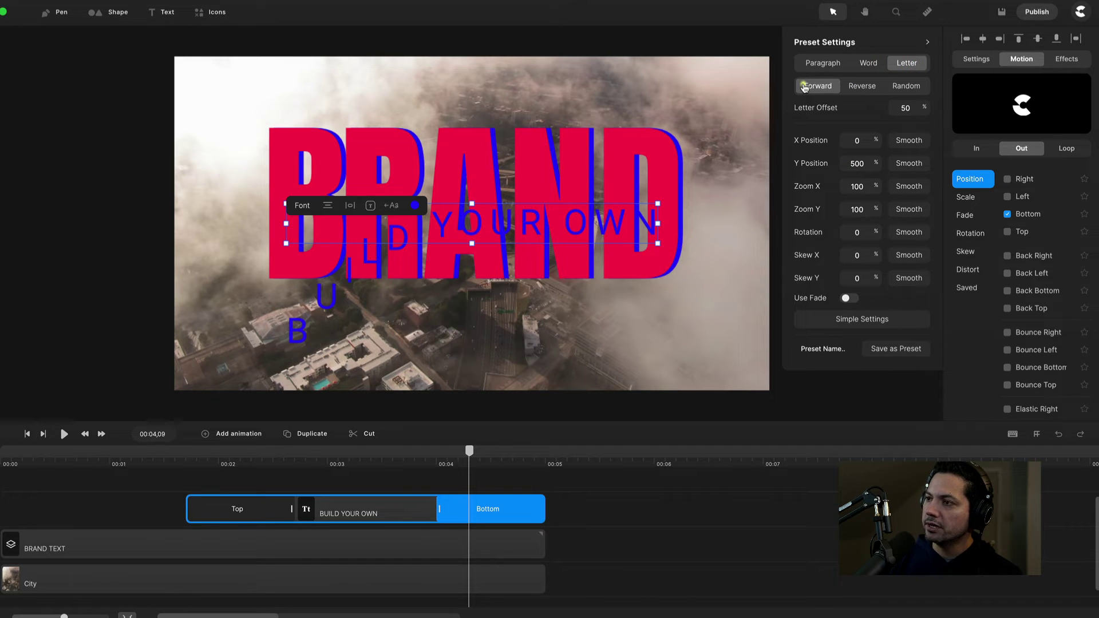
double_click(862, 163)
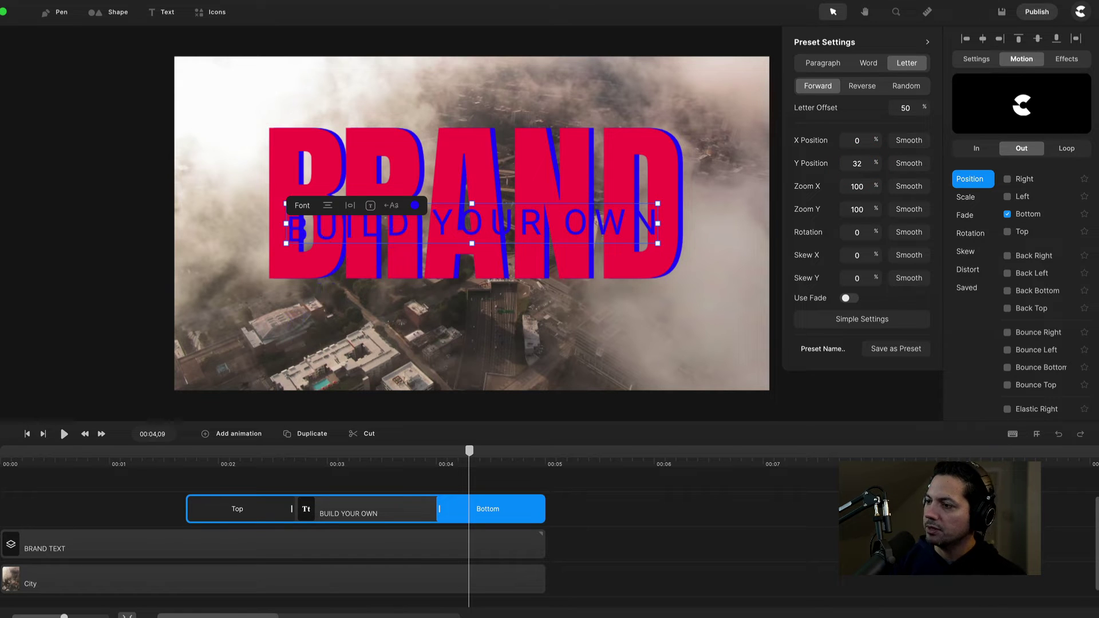
click(847, 298)
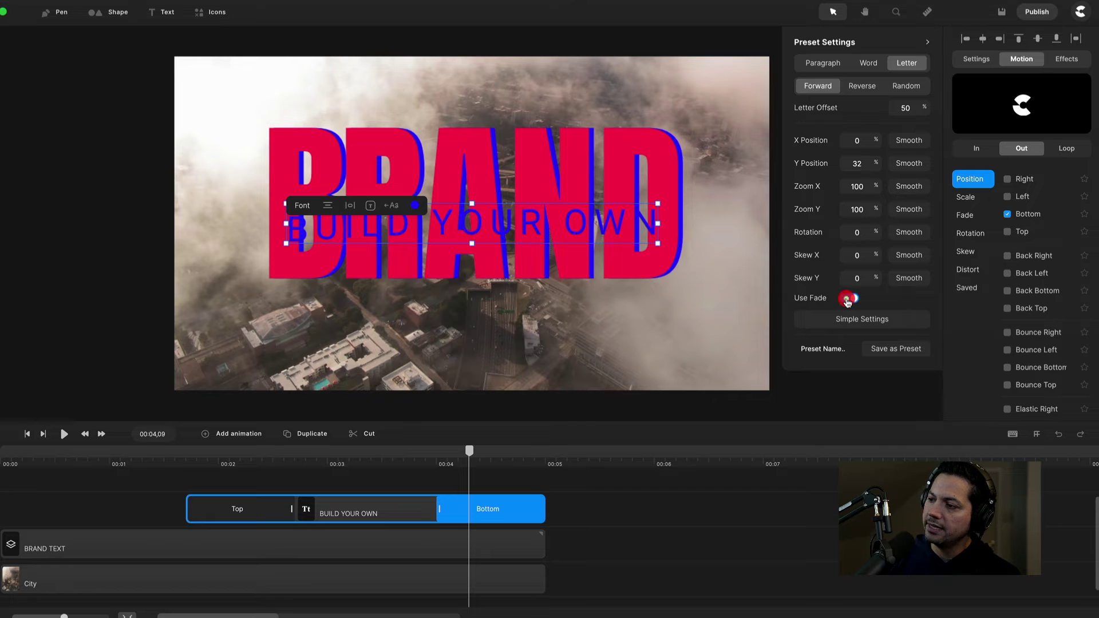
click(425, 461)
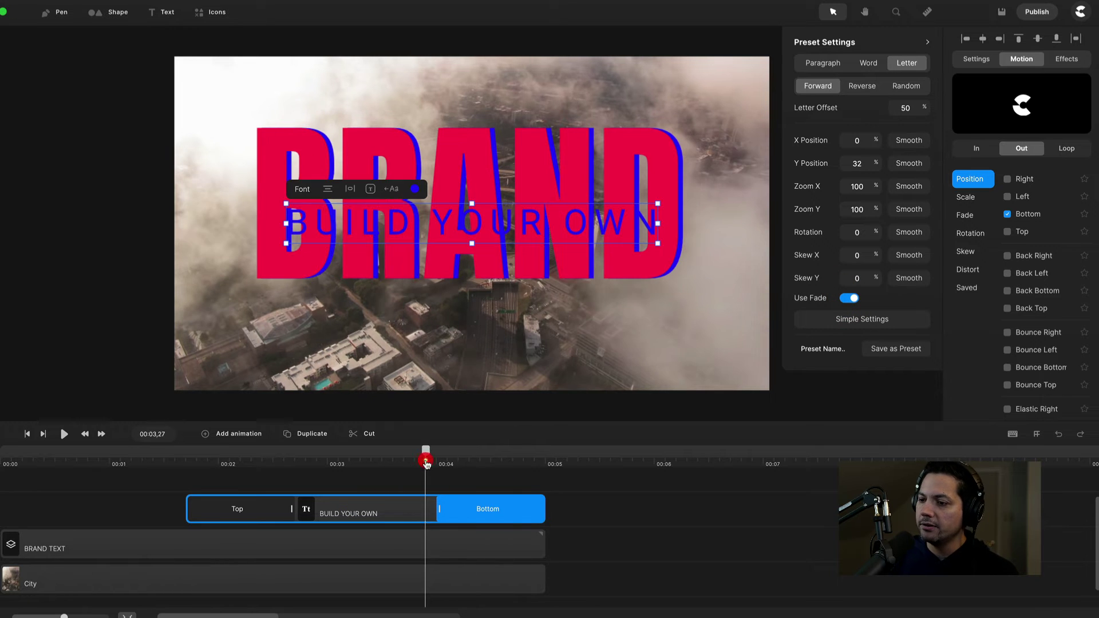
key(h)
key(space)
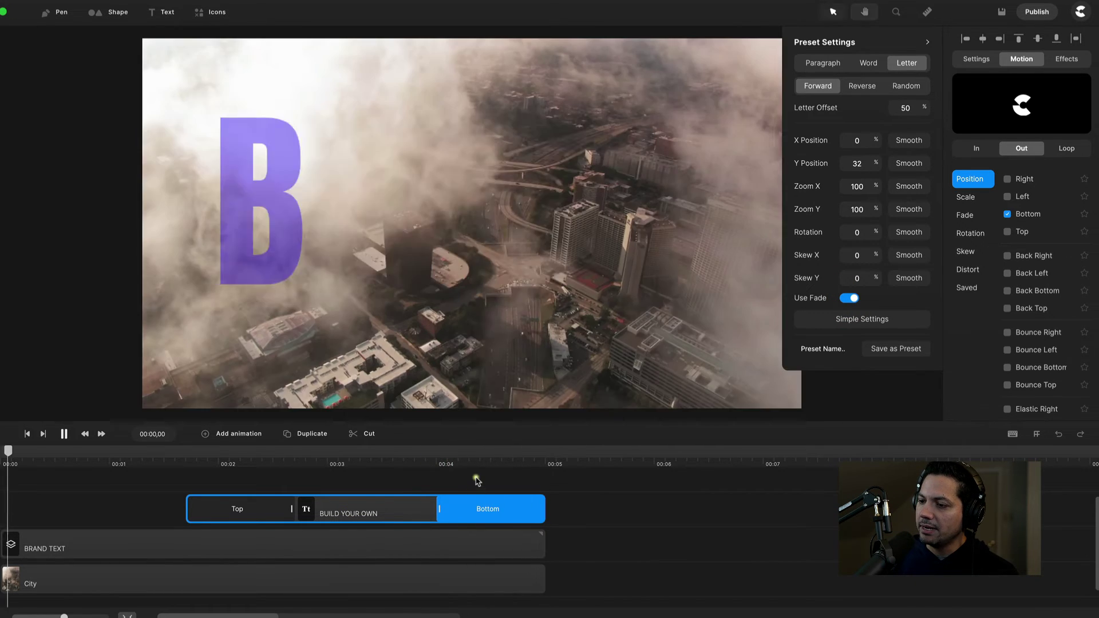
key(Escape)
drag(463, 465, 360, 458)
click(483, 460)
click(430, 456)
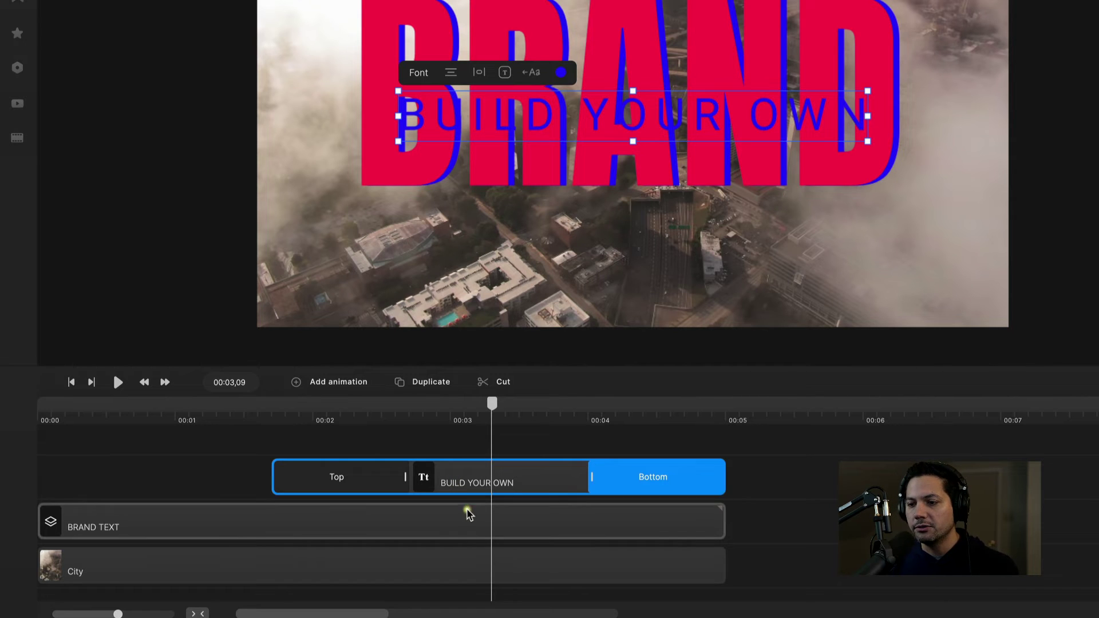
Step: Duplicate the BUILD YOUR OWN clip onto its own track and select the upper copy
click(444, 413)
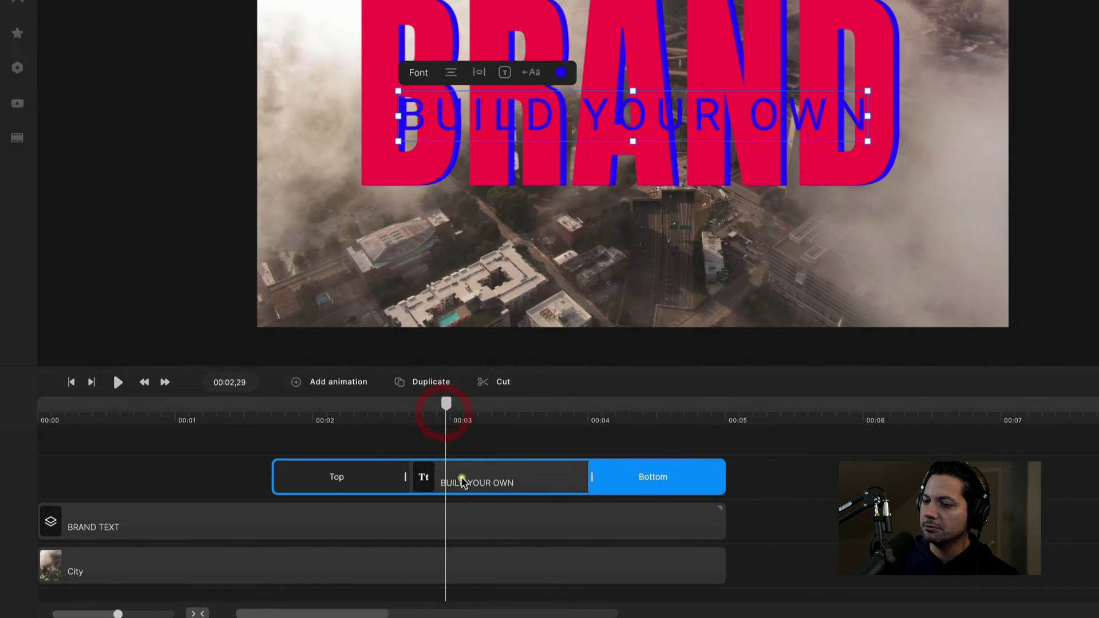
click(479, 478)
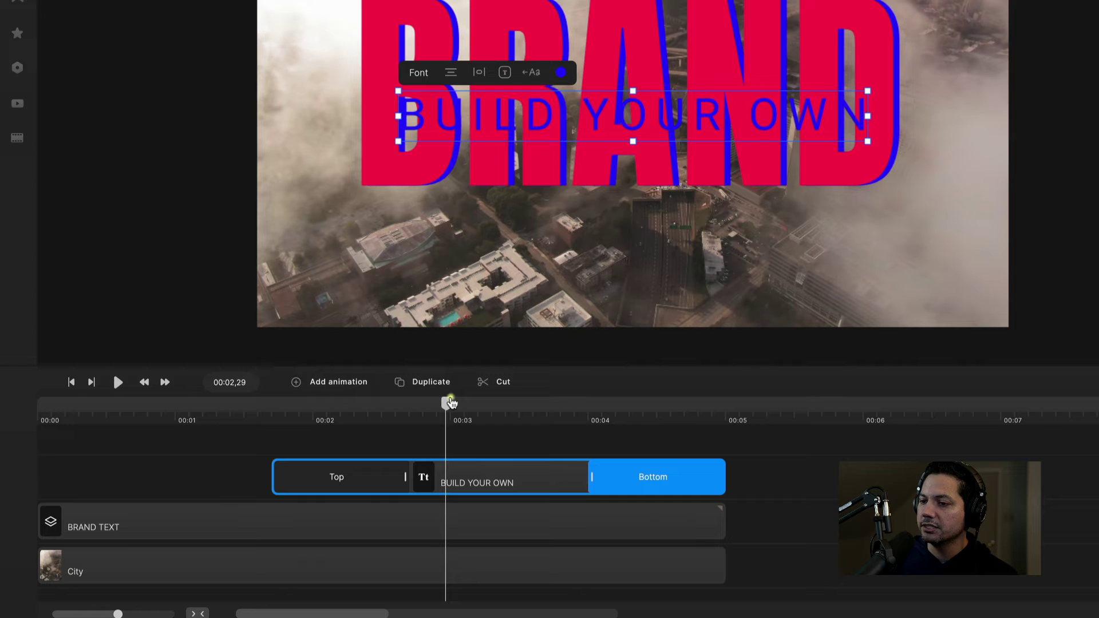
click(413, 382)
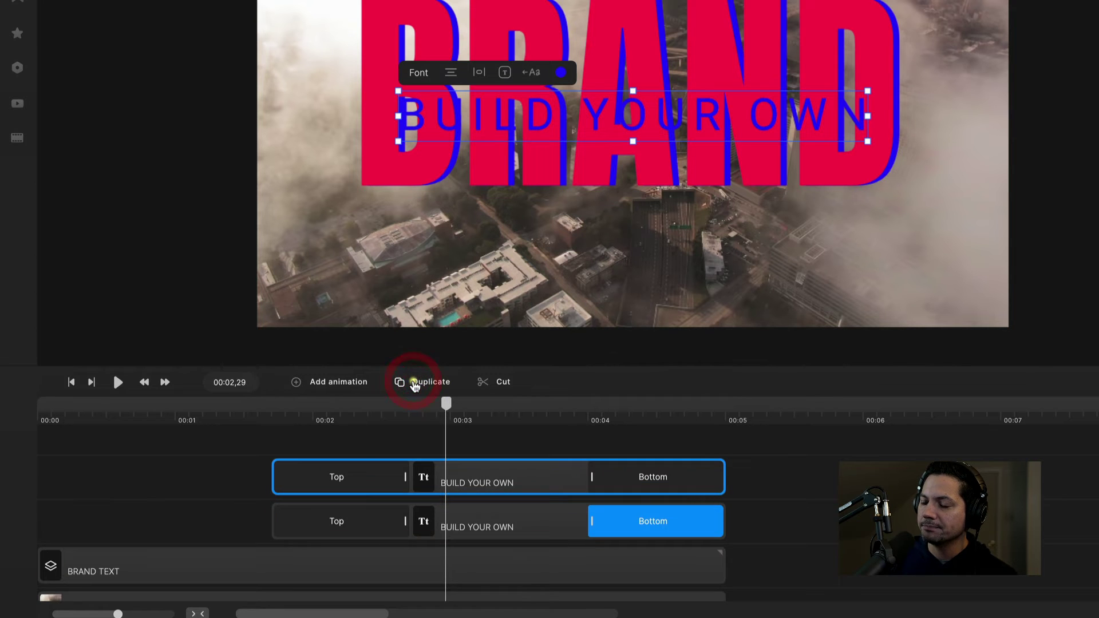
click(503, 482)
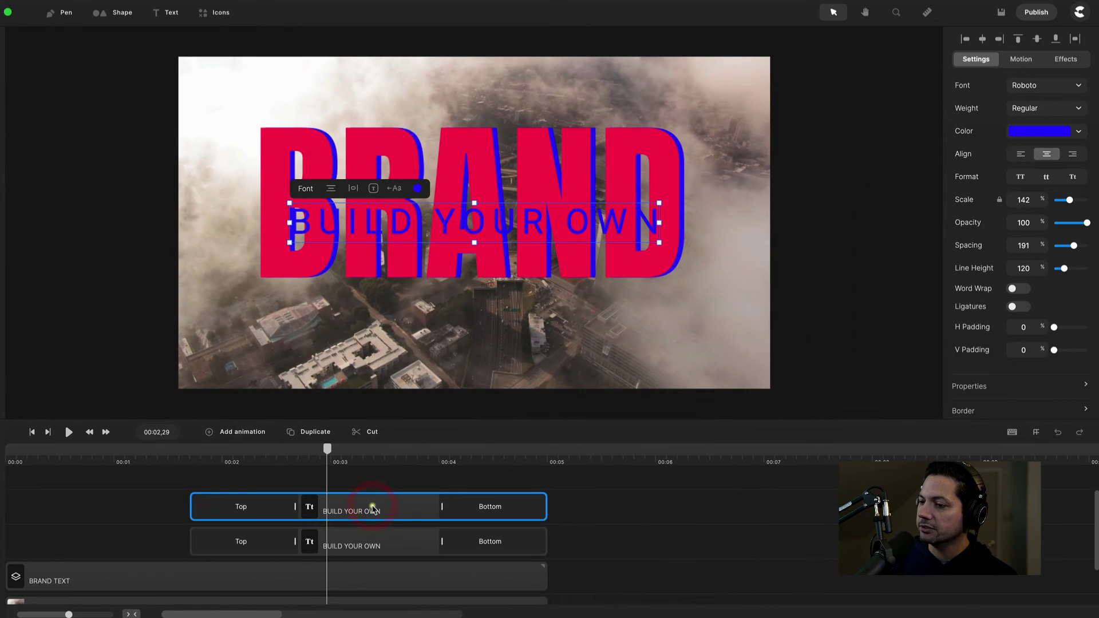
Step: Make the upper subtitle copy white (ffffff) and nudge it slightly left
click(1027, 133)
drag(862, 79, 748, 56)
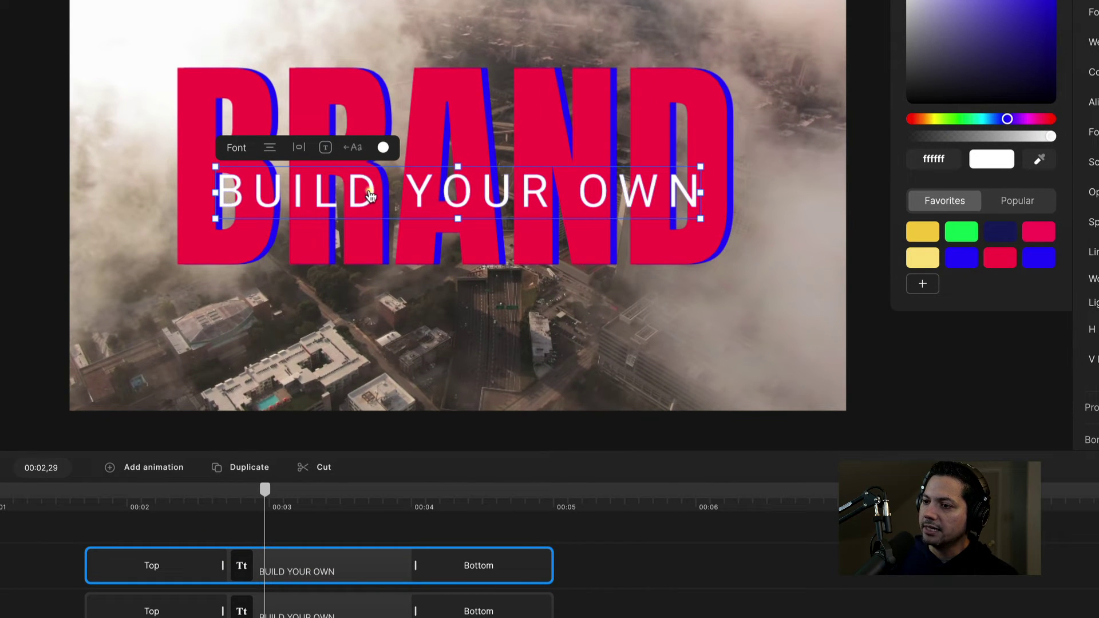
drag(370, 196, 367, 190)
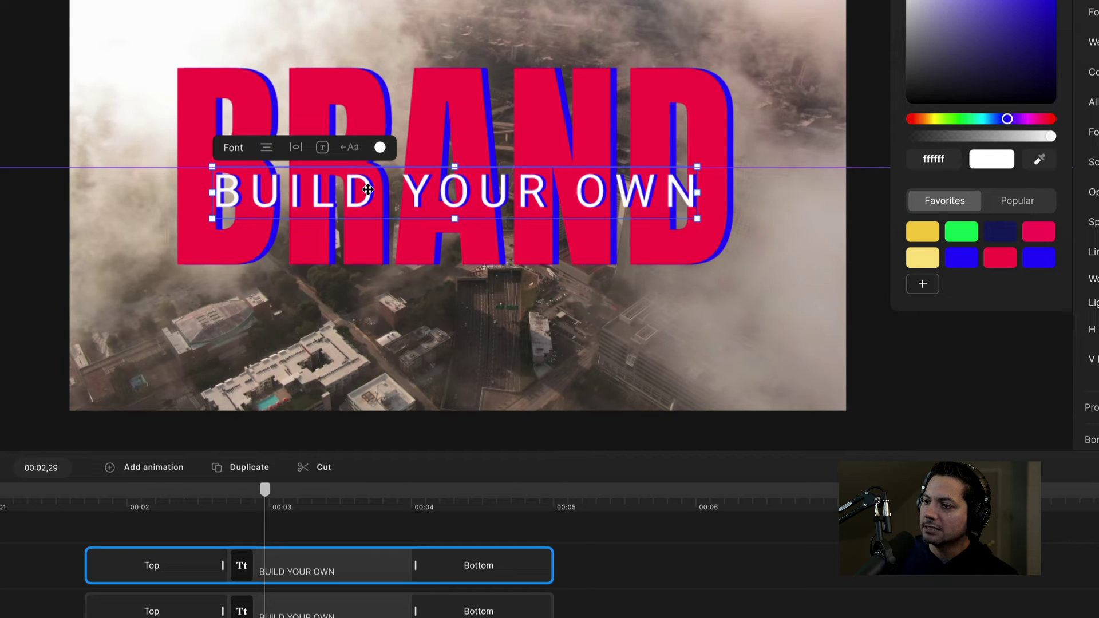
drag(368, 189, 368, 189)
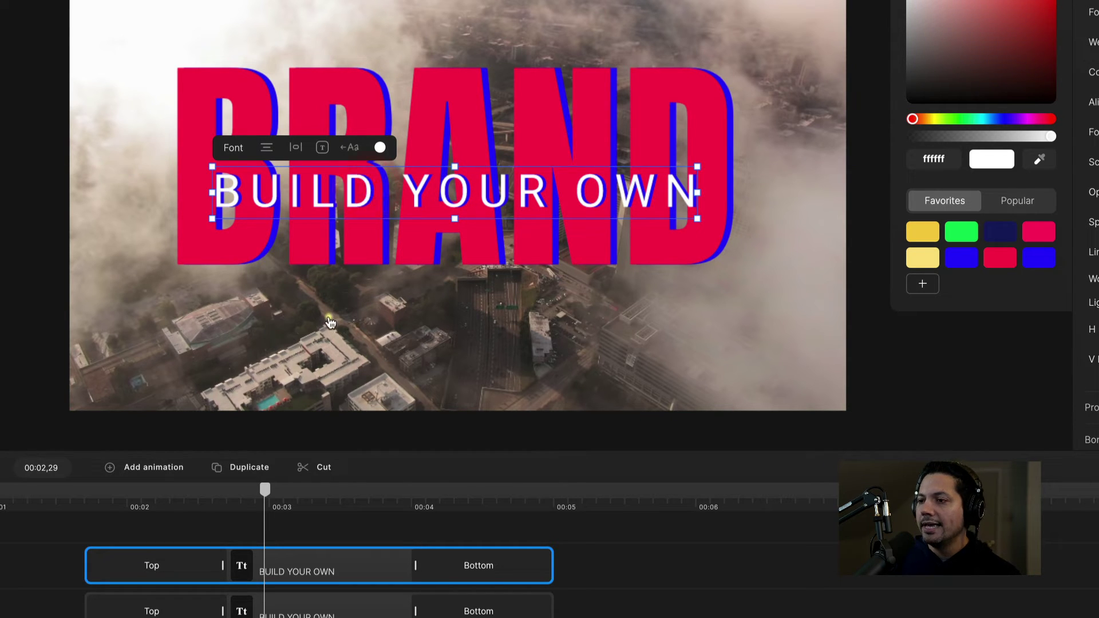
click(101, 498)
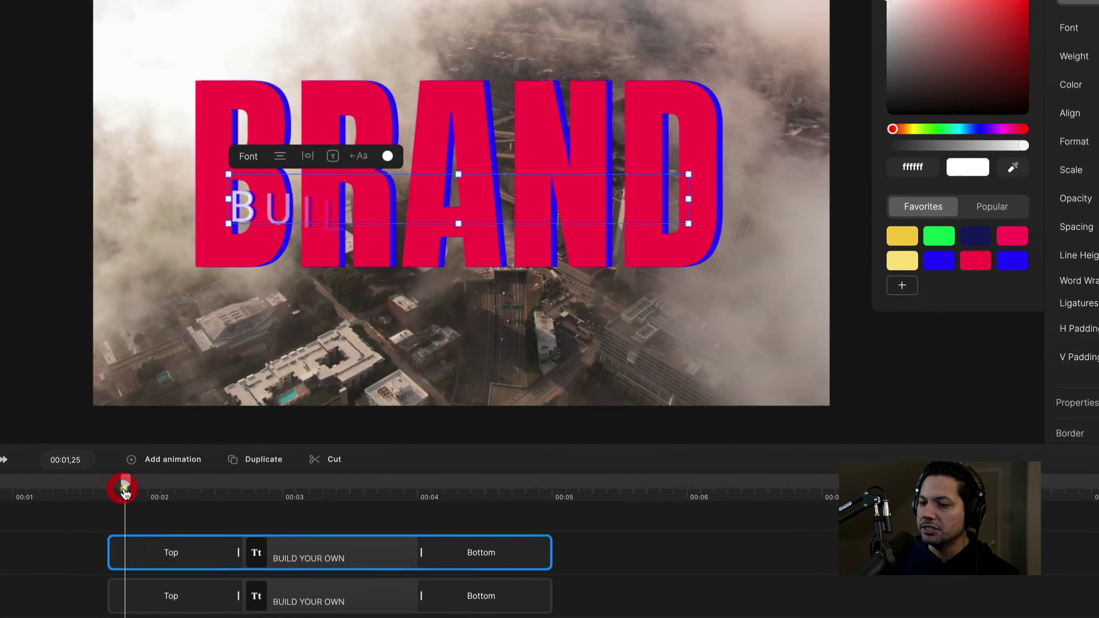
Step: Shift the white subtitle clip slightly later and scrub to check the blue offset
scroll(324, 509, up, 5)
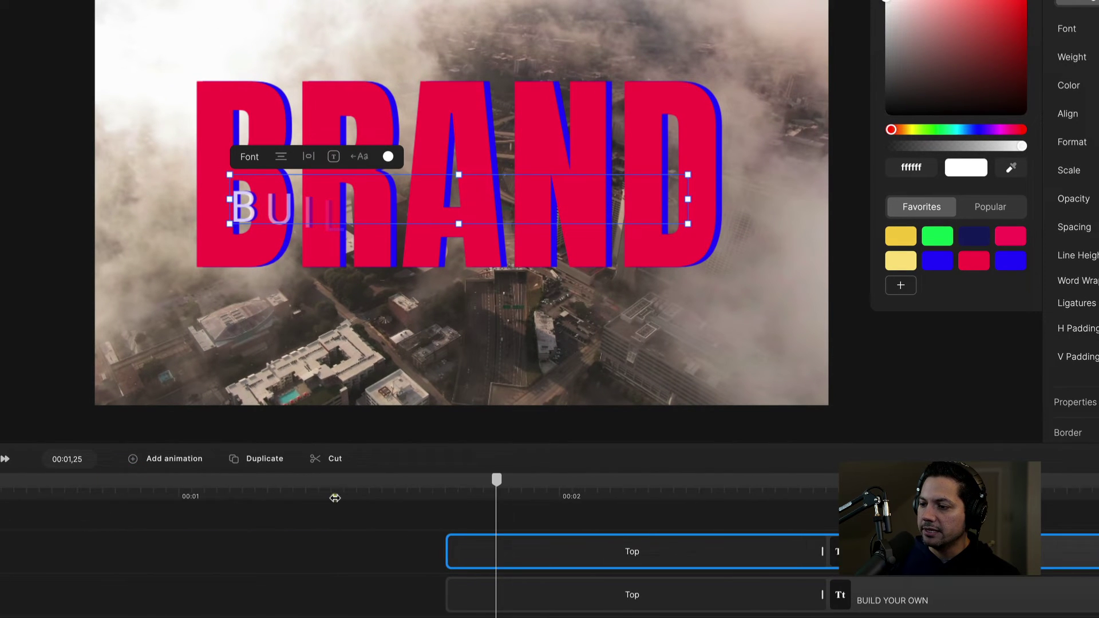
scroll(334, 498, down, 3)
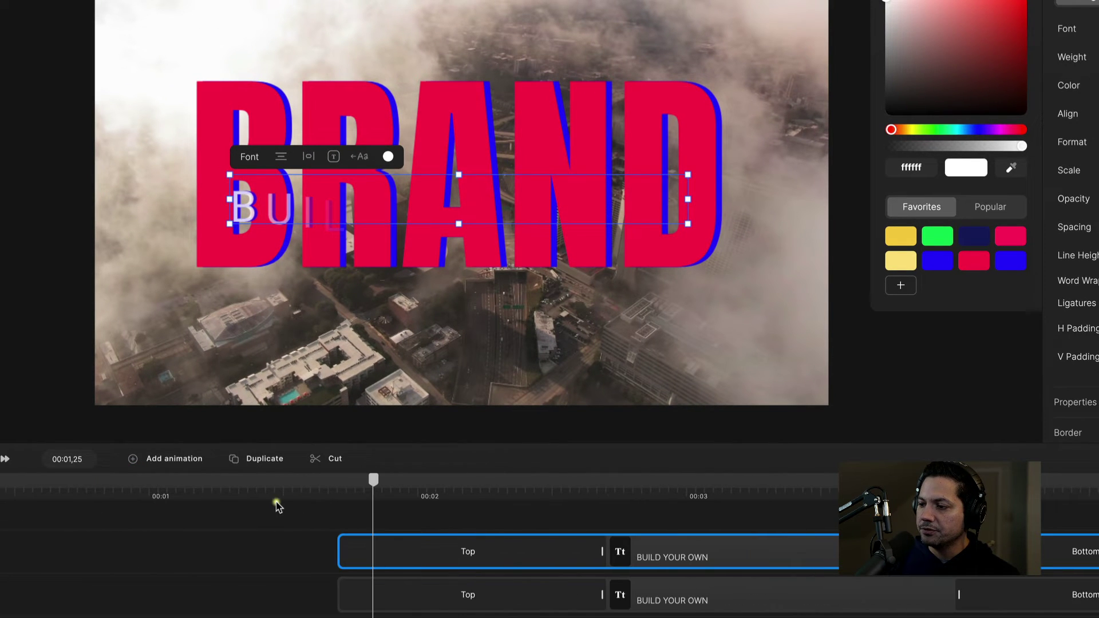
click(275, 504)
drag(679, 555, 692, 558)
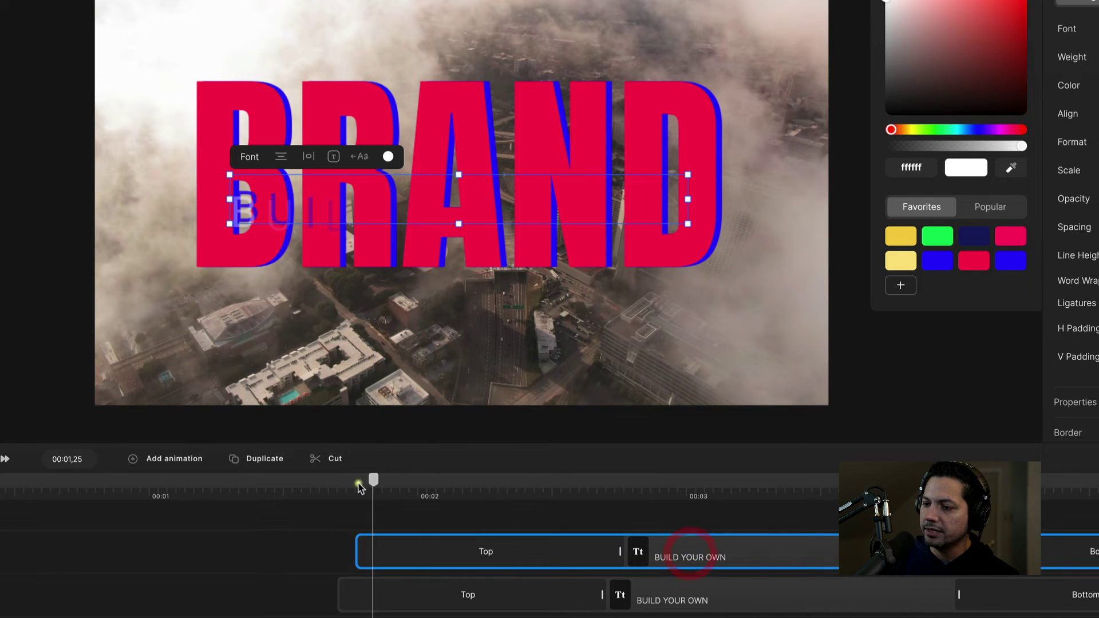
click(357, 482)
drag(357, 482, 668, 481)
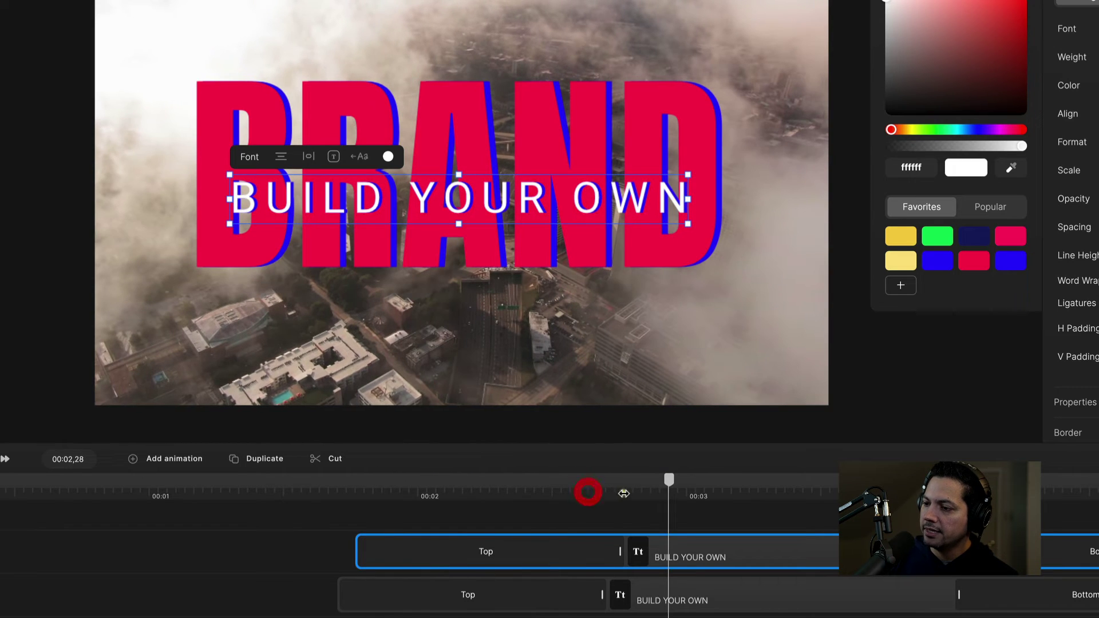
drag(589, 490, 481, 498)
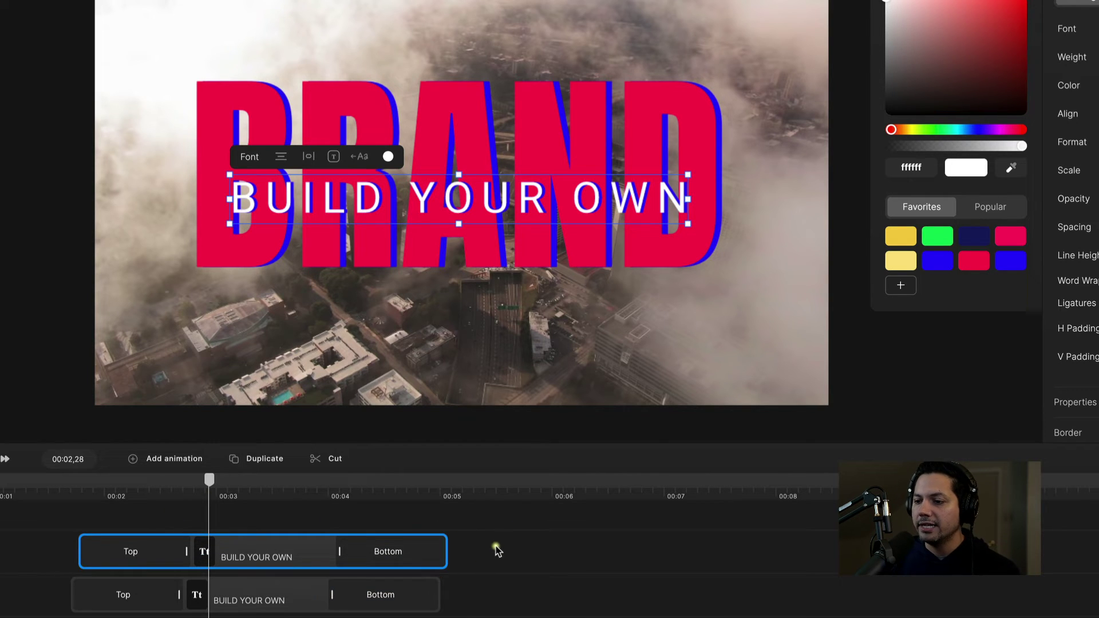
Step: Select both BUILD YOUR OWN clips in the timeline
click(473, 534)
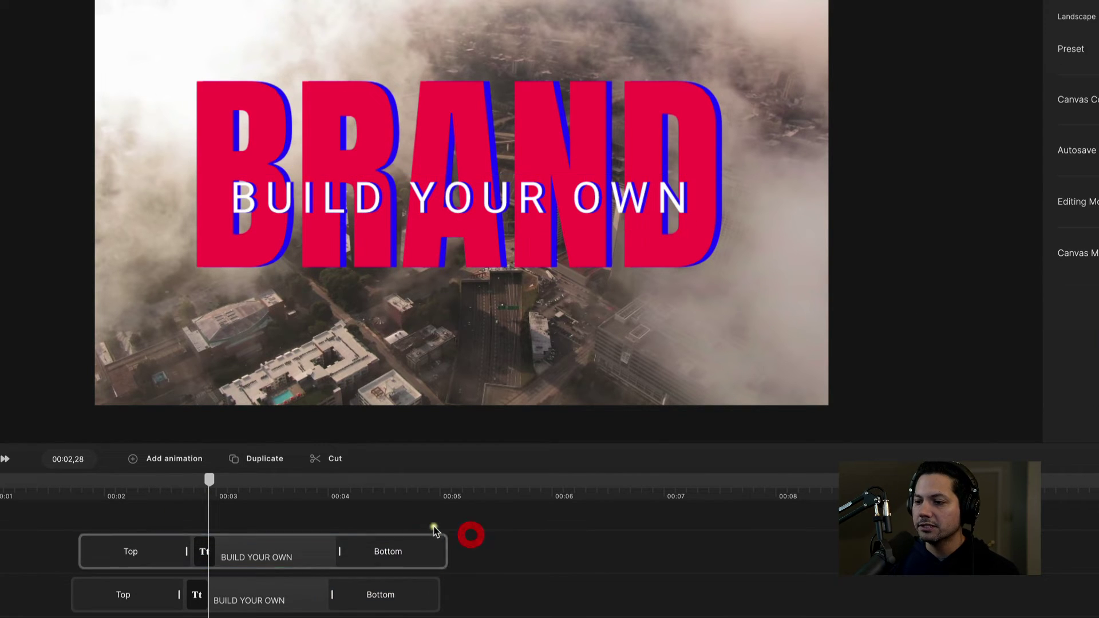
click(240, 554)
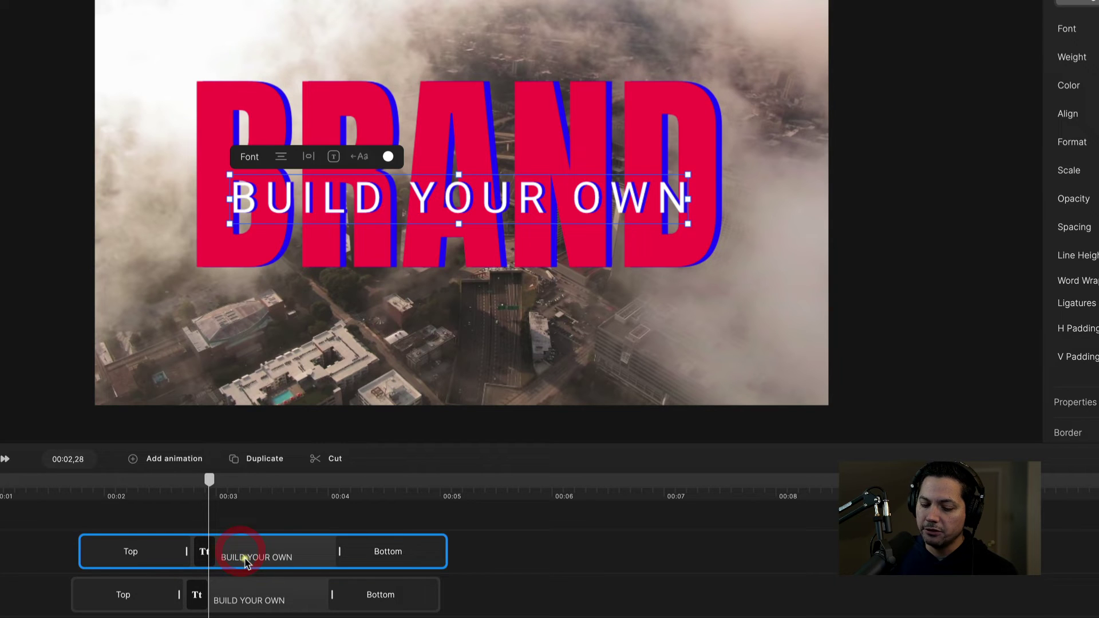
shift+click(237, 598)
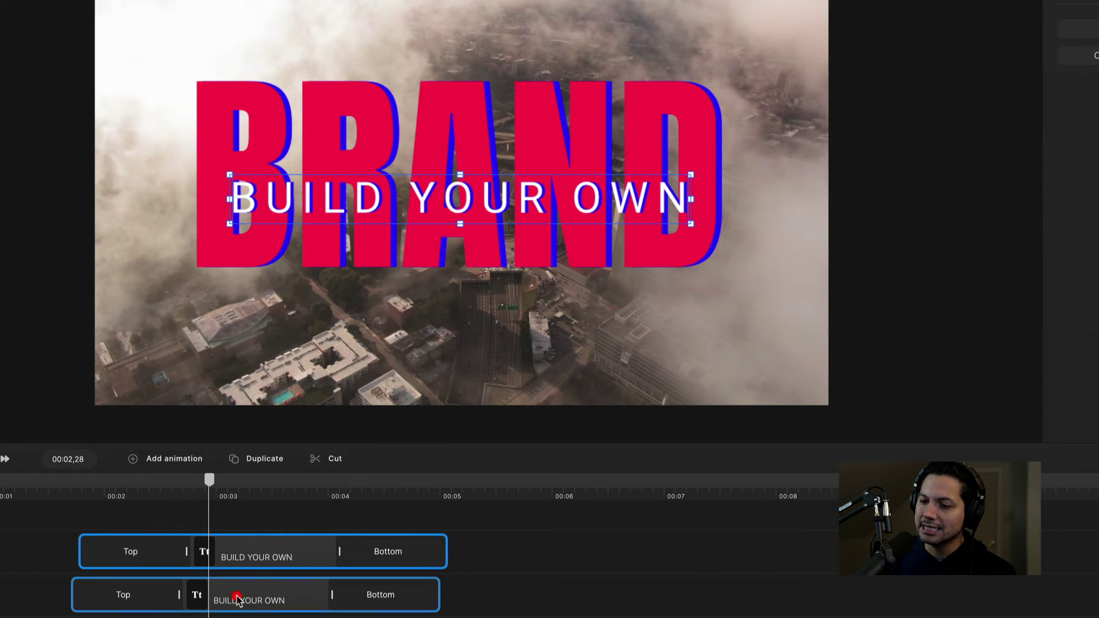
Step: Combine both BUILD YOUR OWN subtitle copies into one group titled 'BUILD YOUR OWN TEXT'
right_click(252, 557)
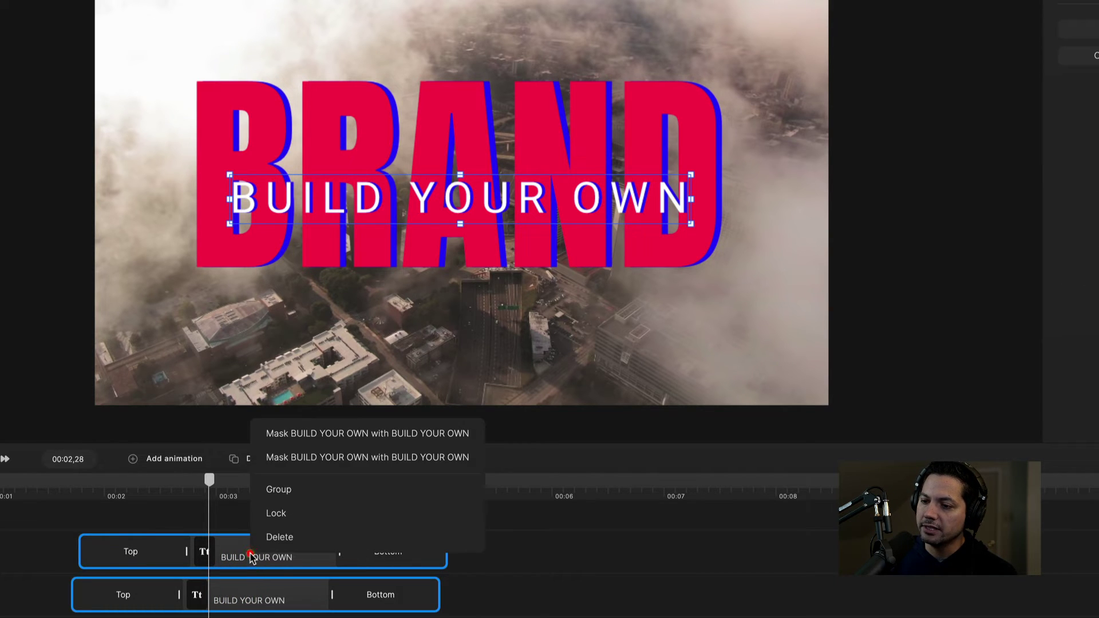
click(291, 492)
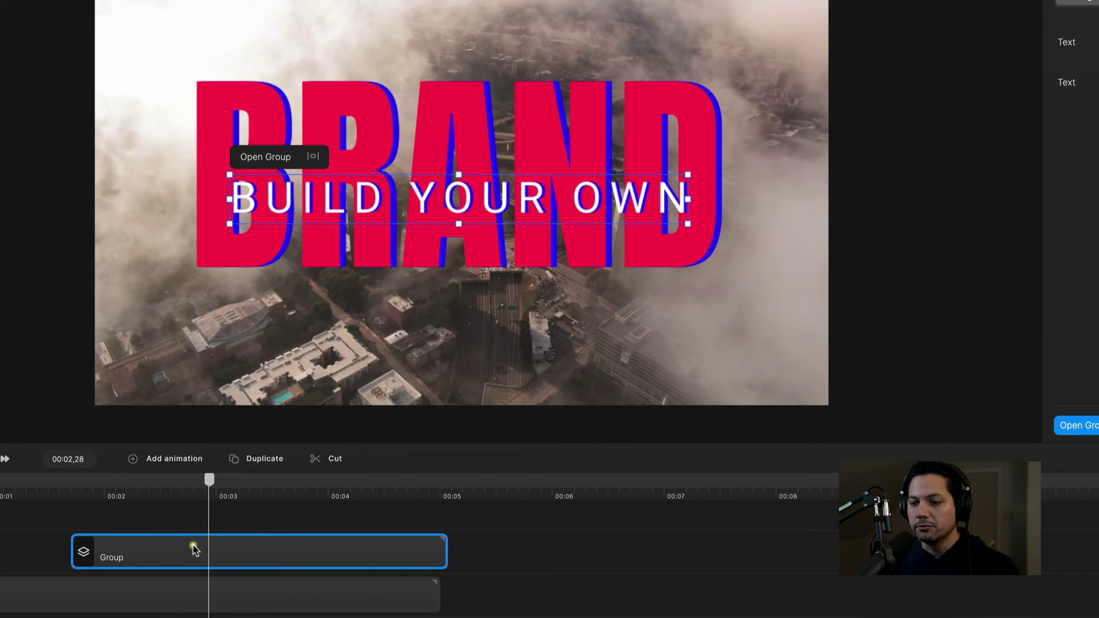
right_click(141, 556)
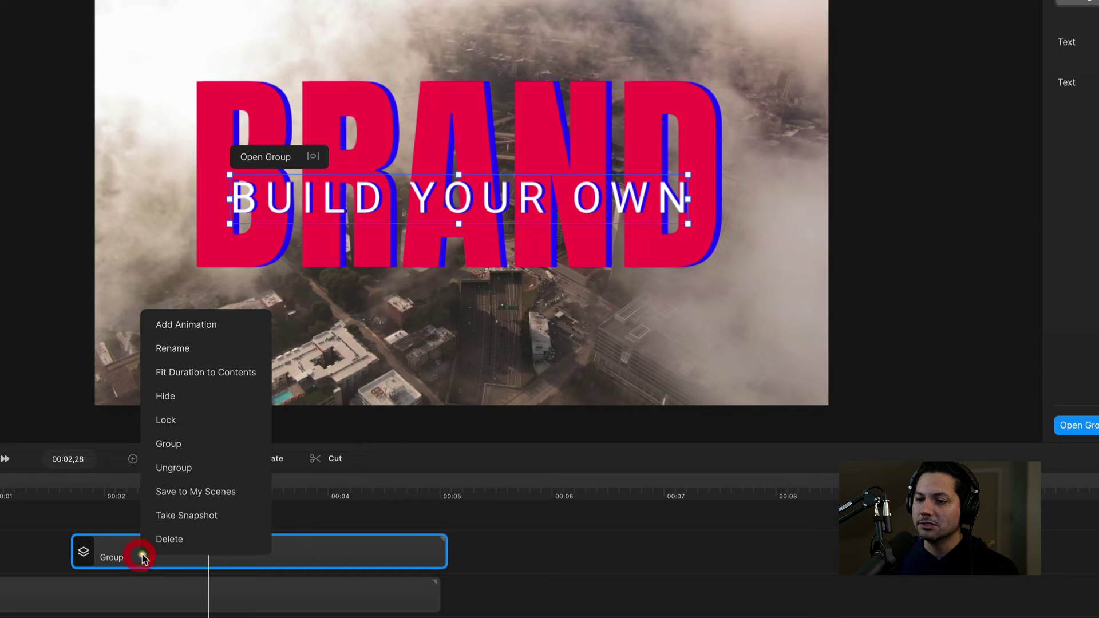
click(165, 352)
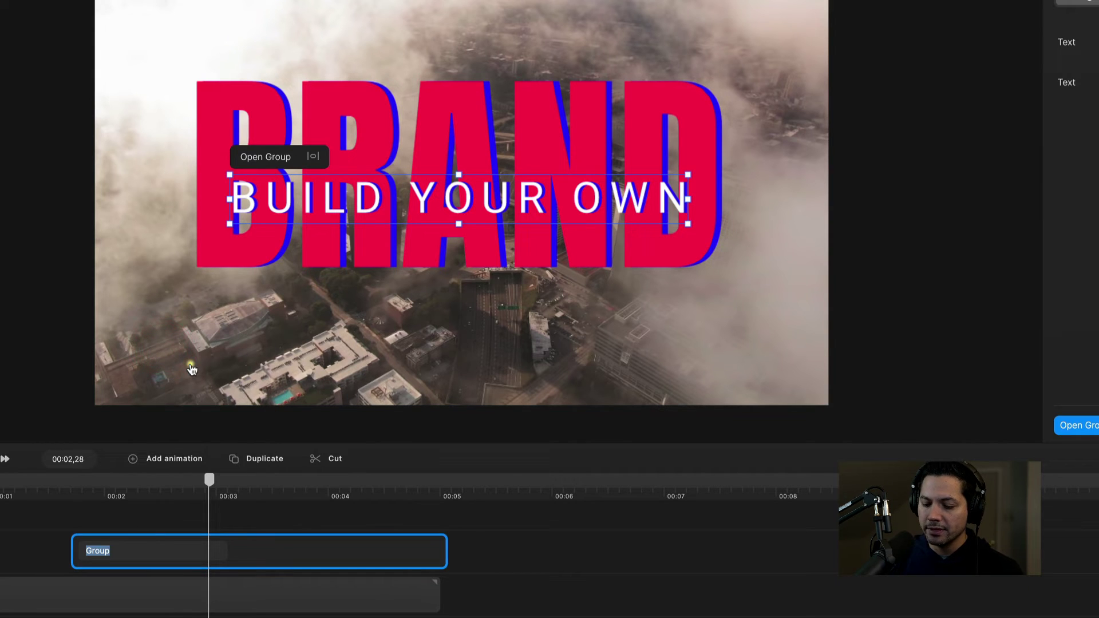
text(BUILD YOUR OWN TEXT)
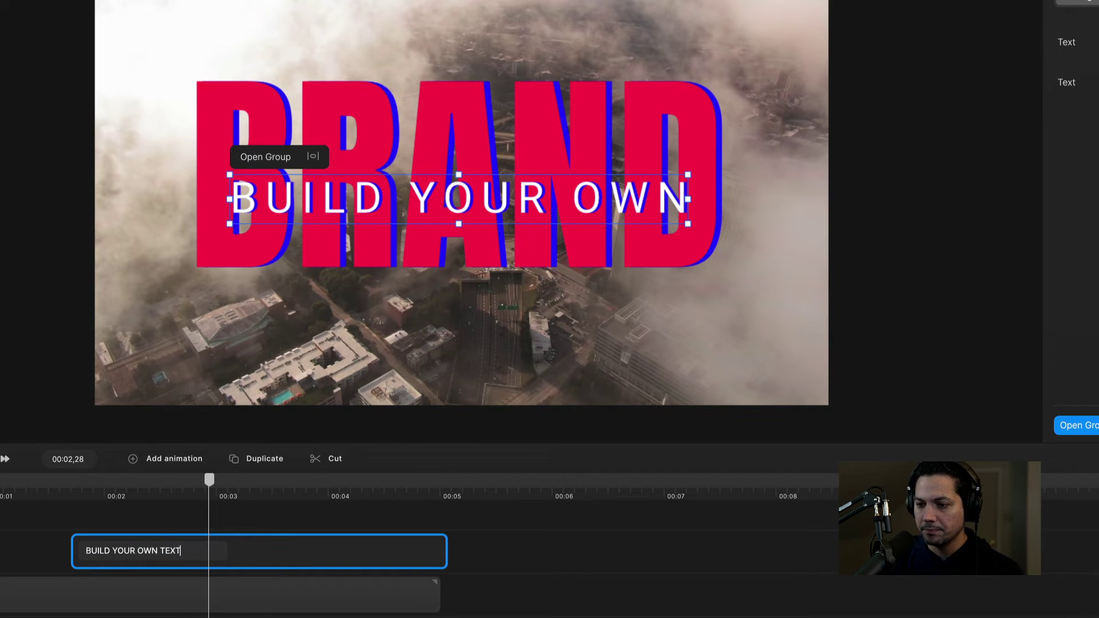
key(Return)
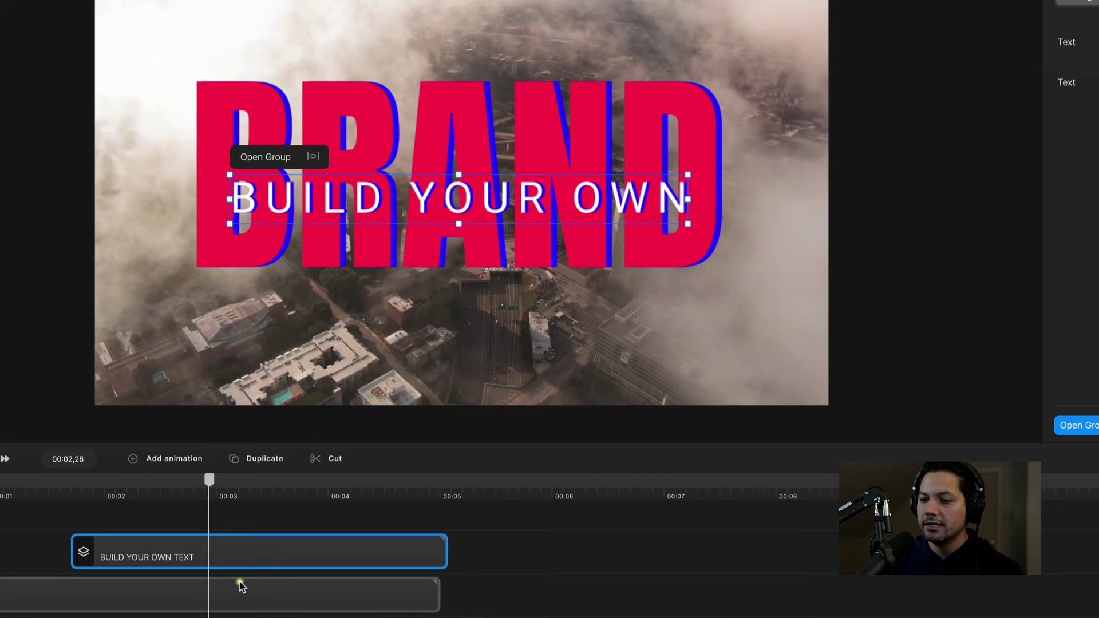
click(105, 518)
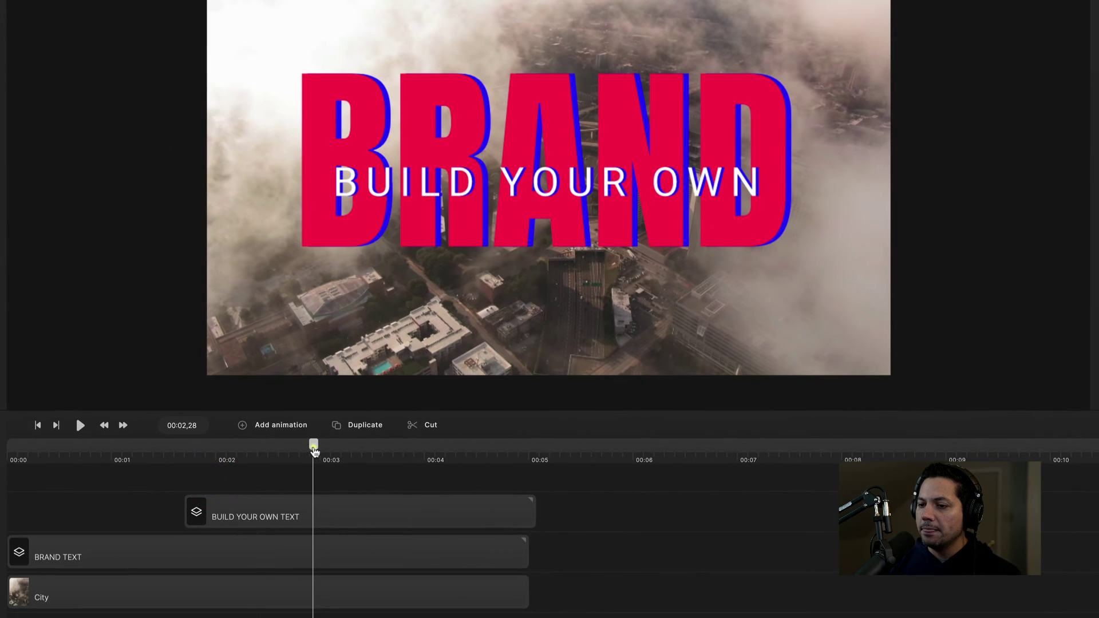
Step: Select the BRAND TEXT group and show its Scale keyframes at about 0.26 s and 1 s
drag(313, 439, 87, 474)
click(113, 559)
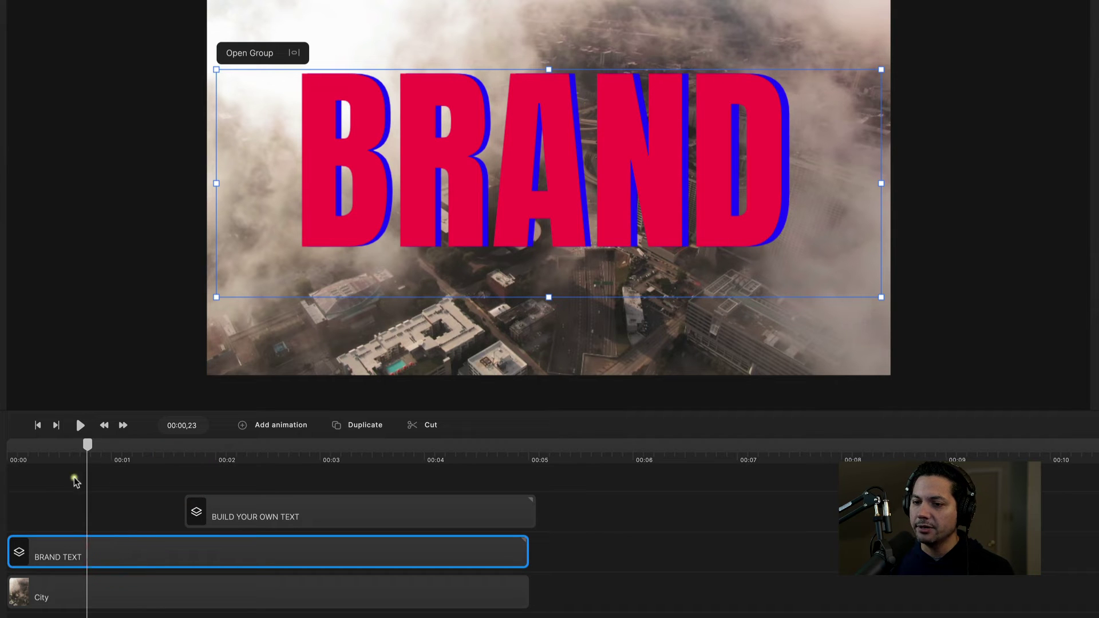
mouse_move(83, 452)
mouse_down()
mouse_move(74, 449)
mouse_move(84, 453)
mouse_up()
click(79, 423)
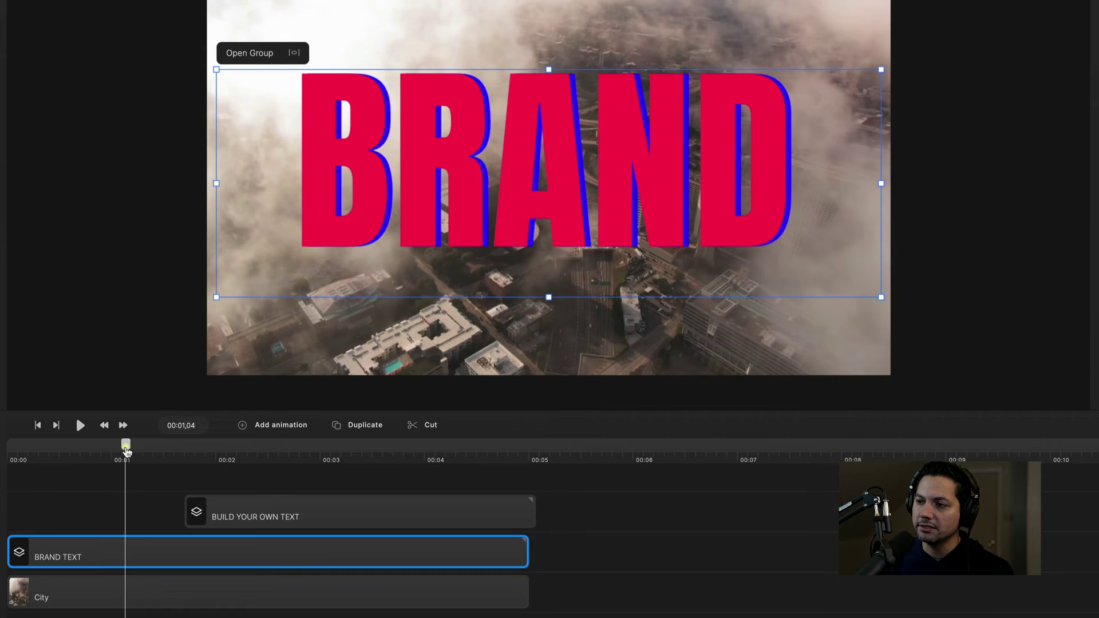
click(77, 420)
drag(15, 470, 98, 469)
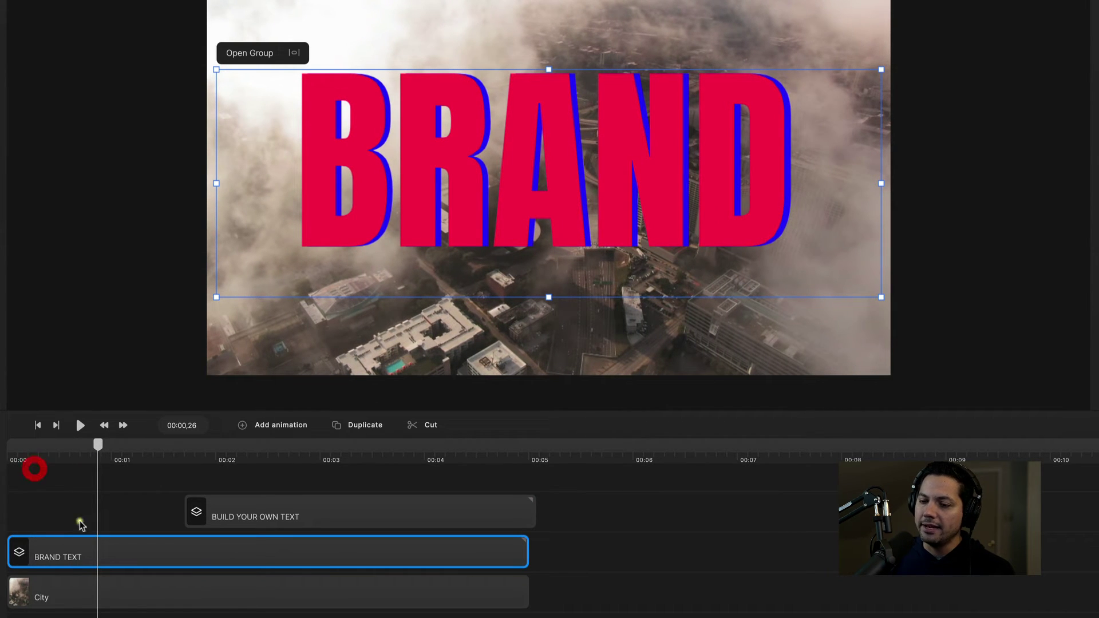
key(s)
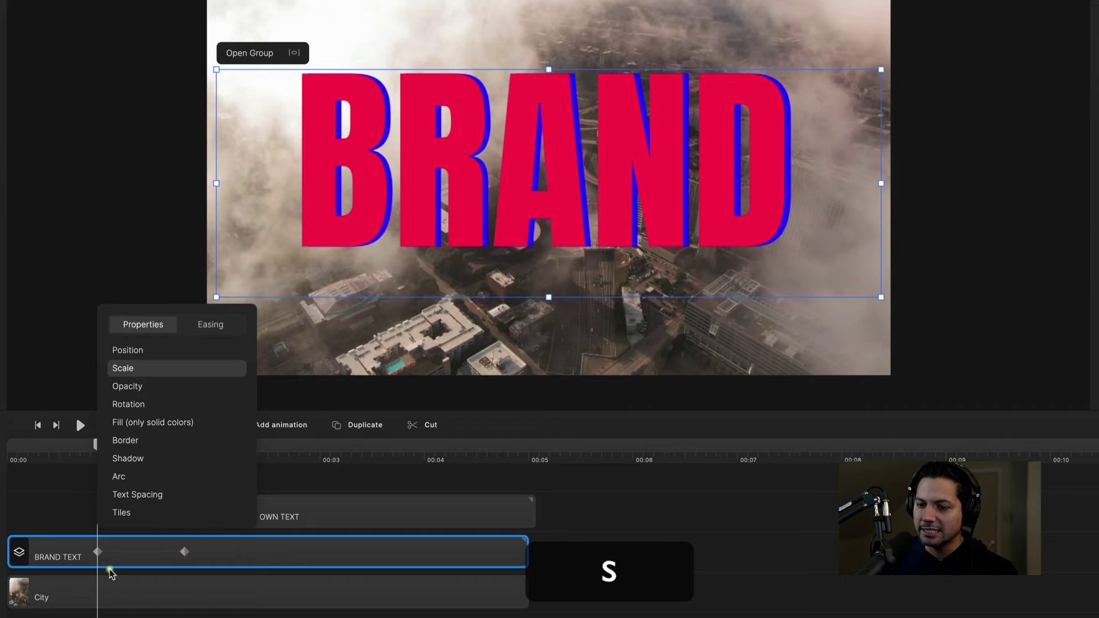
click(605, 515)
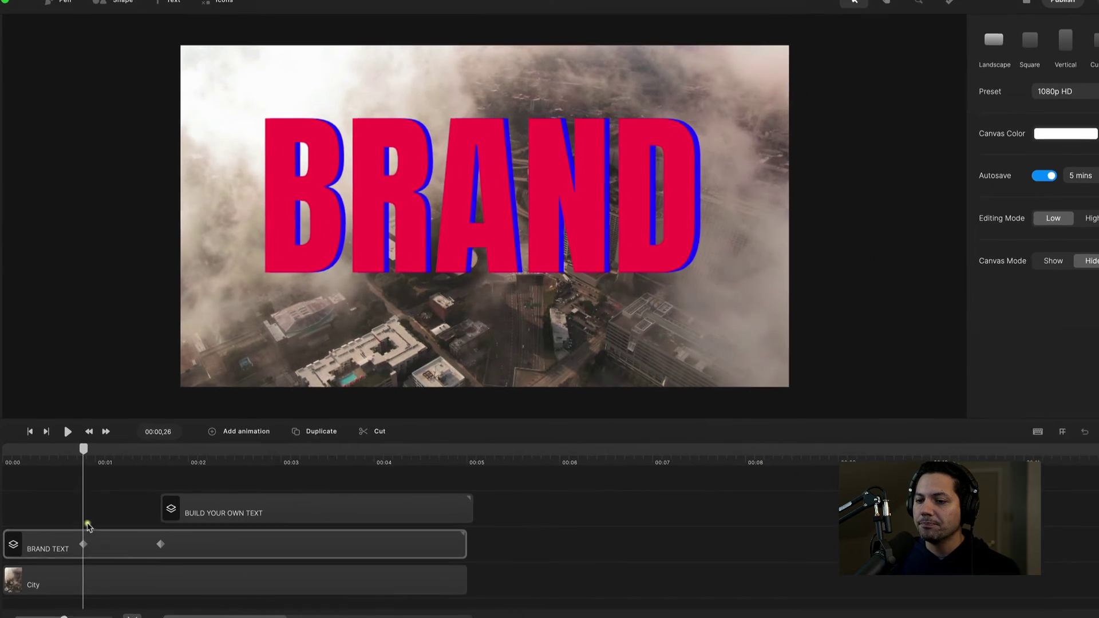
click(81, 542)
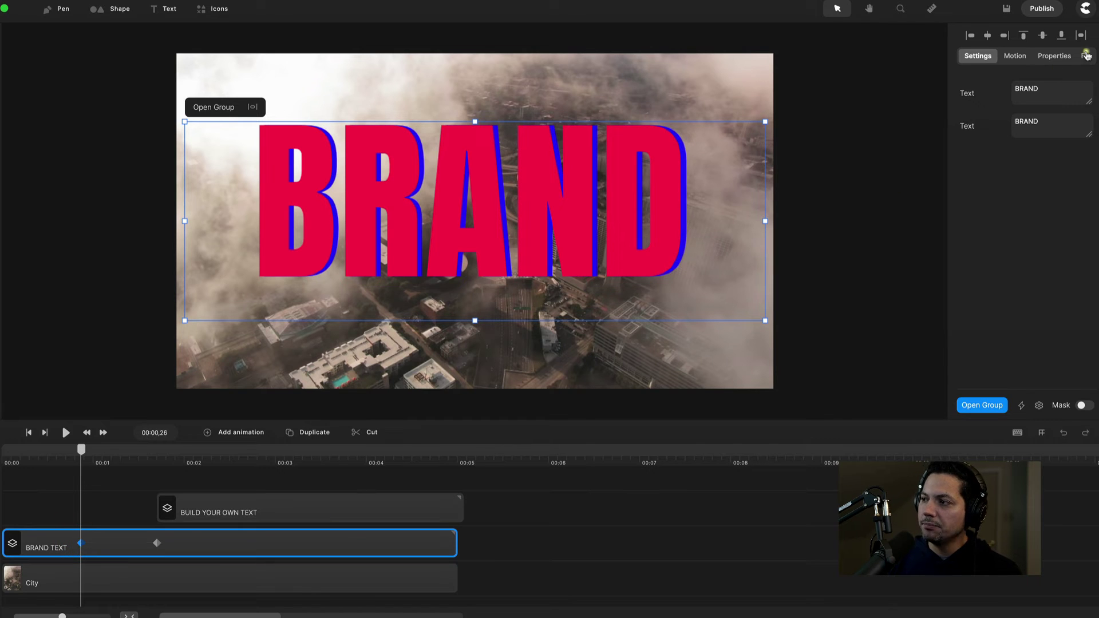
Step: Set BRAND's Scale to 80 at the second keyframe and preview the animation from the start
click(1054, 56)
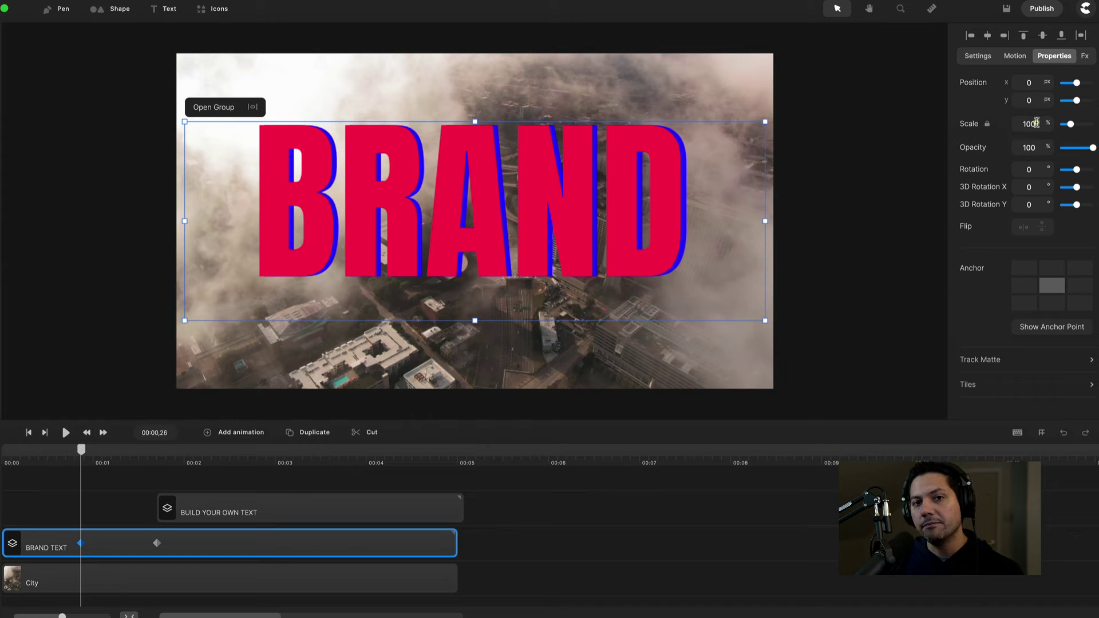
click(156, 543)
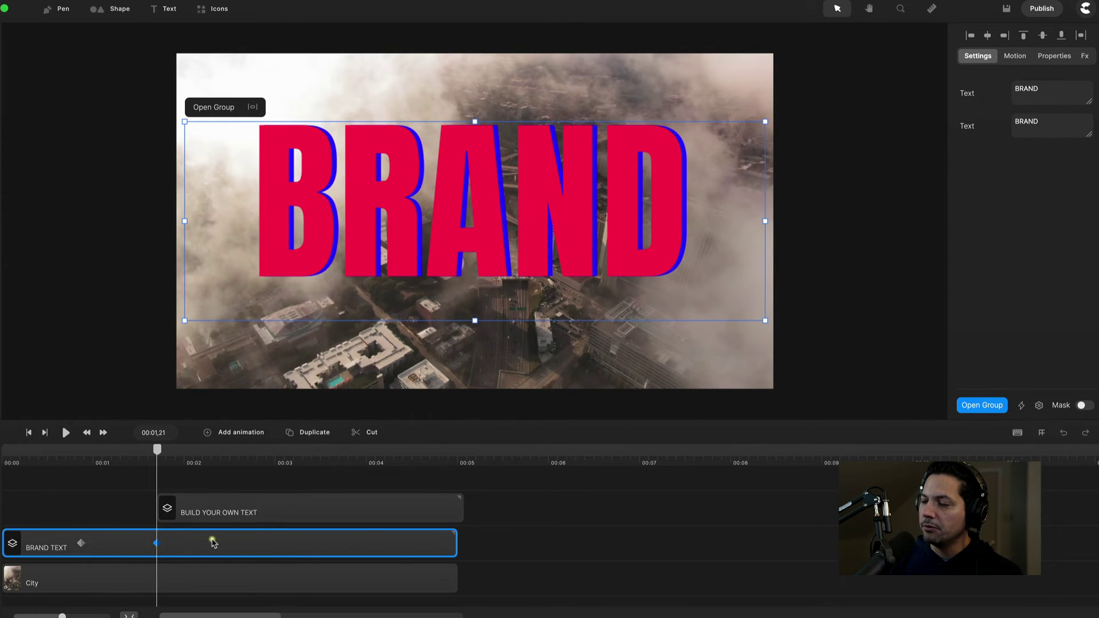
click(1059, 56)
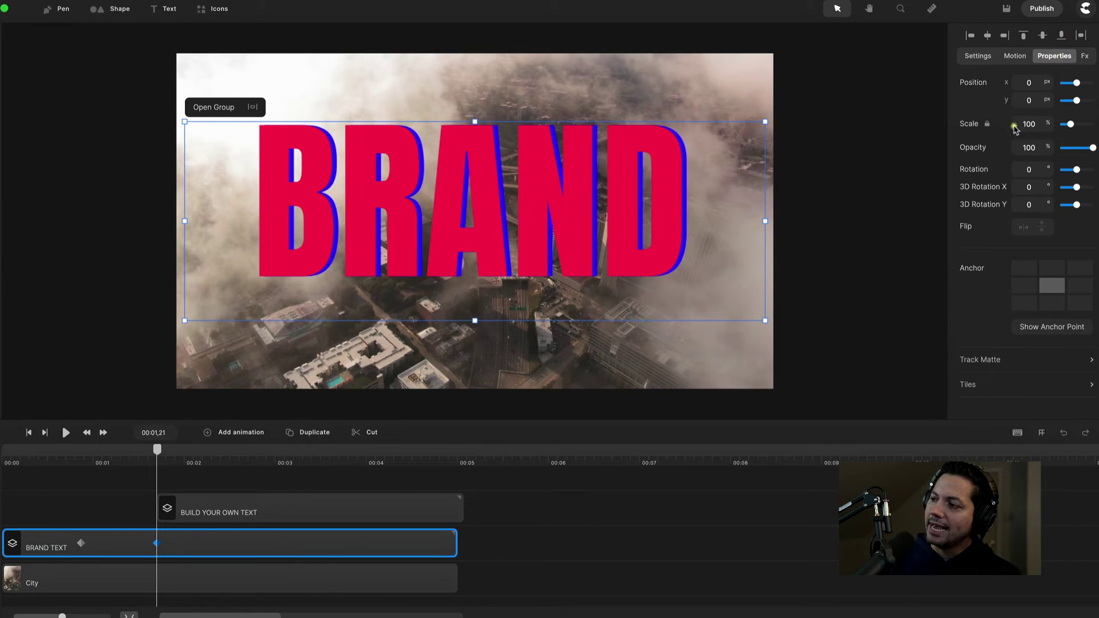
click(1037, 123)
double_click(1037, 123)
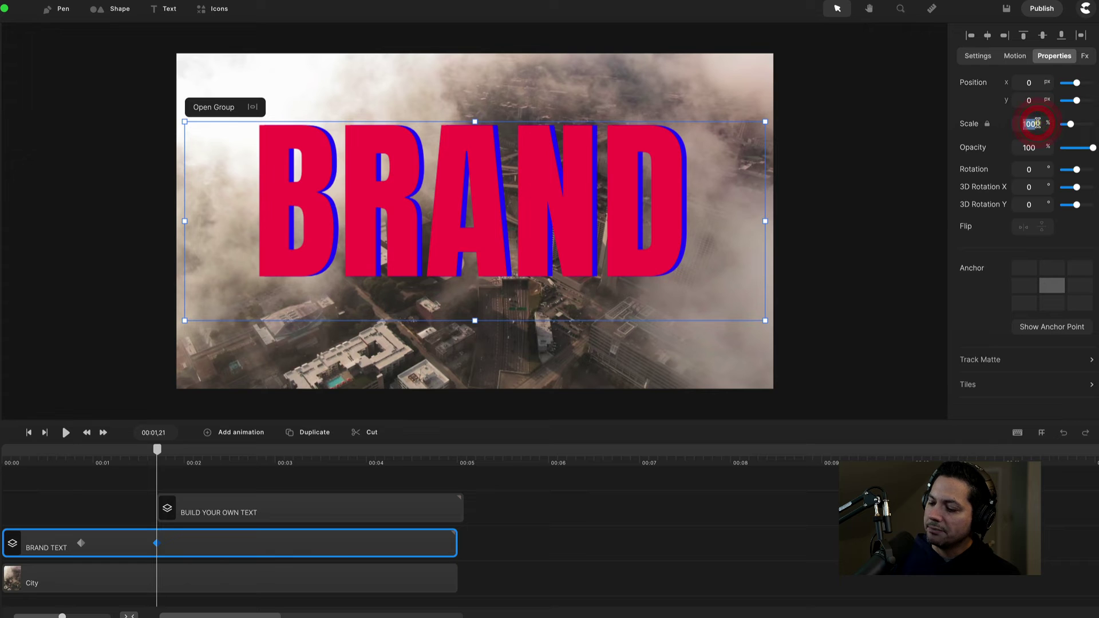
text(80)
key(Return)
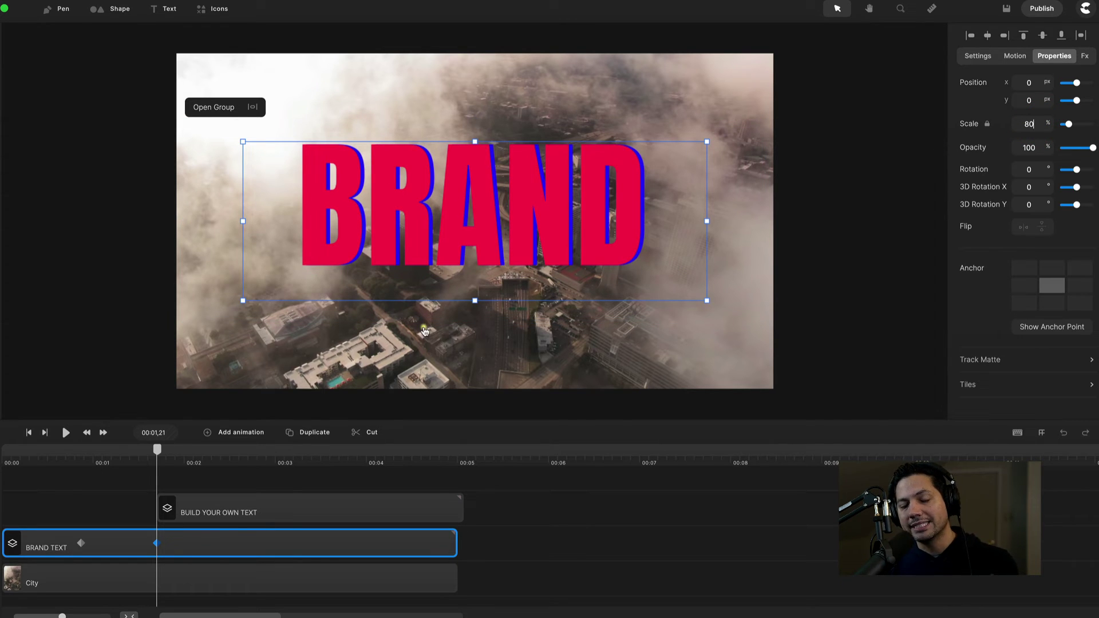
drag(156, 455, 2, 475)
key(space)
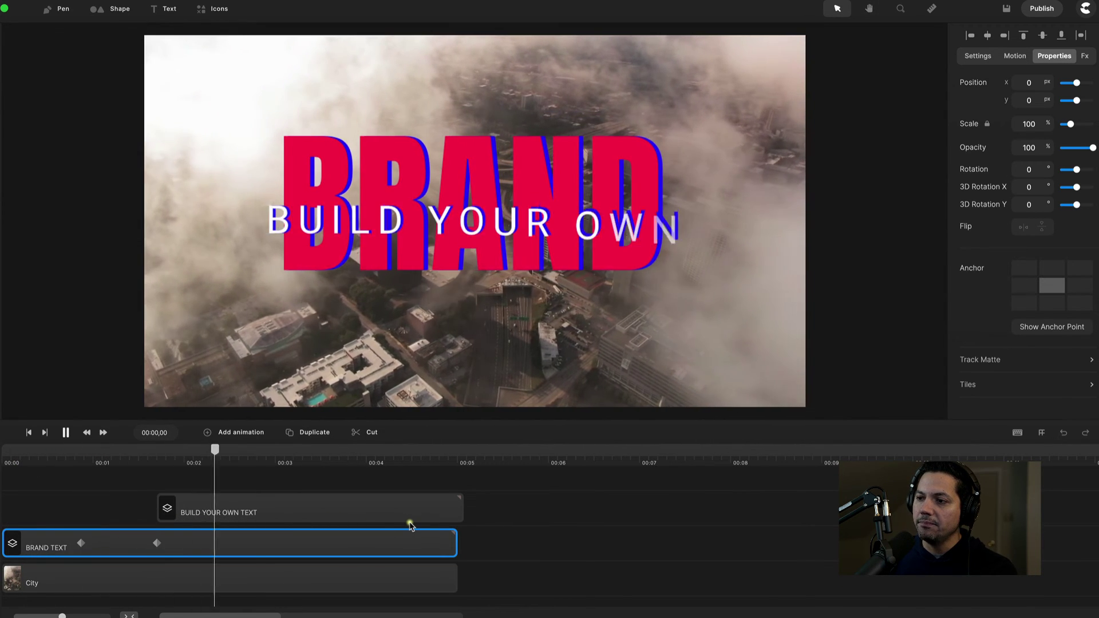
Step: Drag BRAND's second scale keyframe to the left so the shrink to 80% ends sooner
key(space)
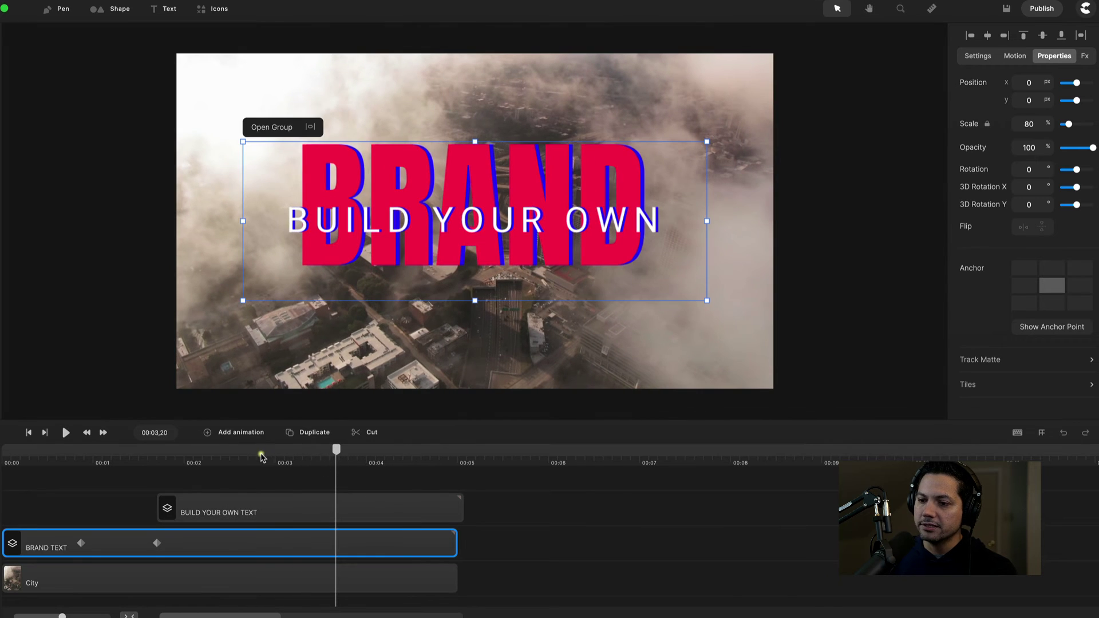
drag(263, 465, 102, 452)
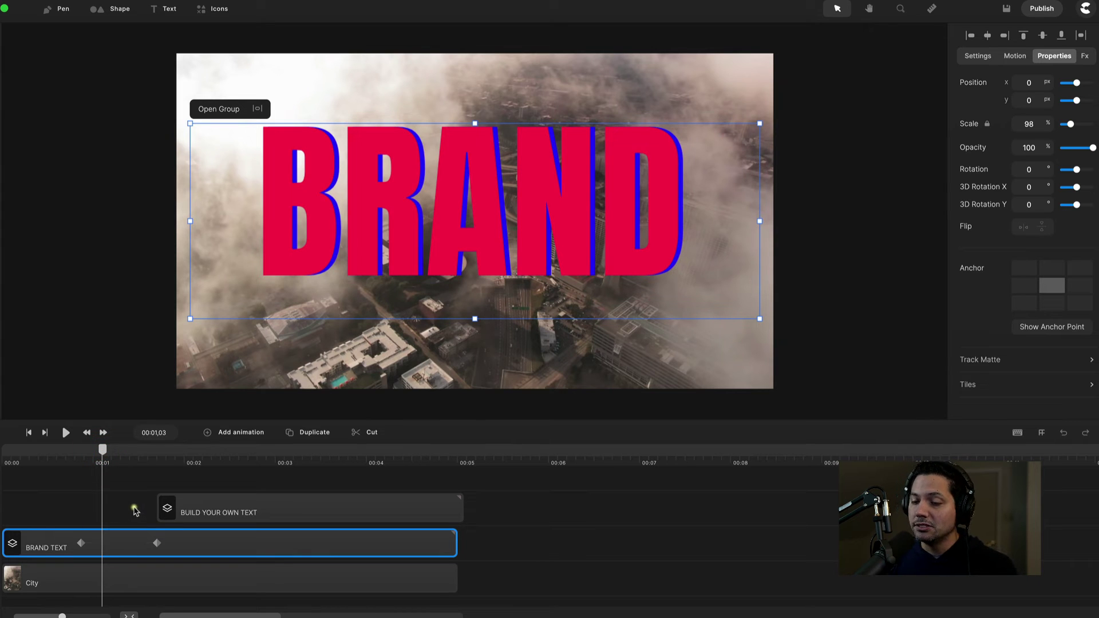
click(155, 541)
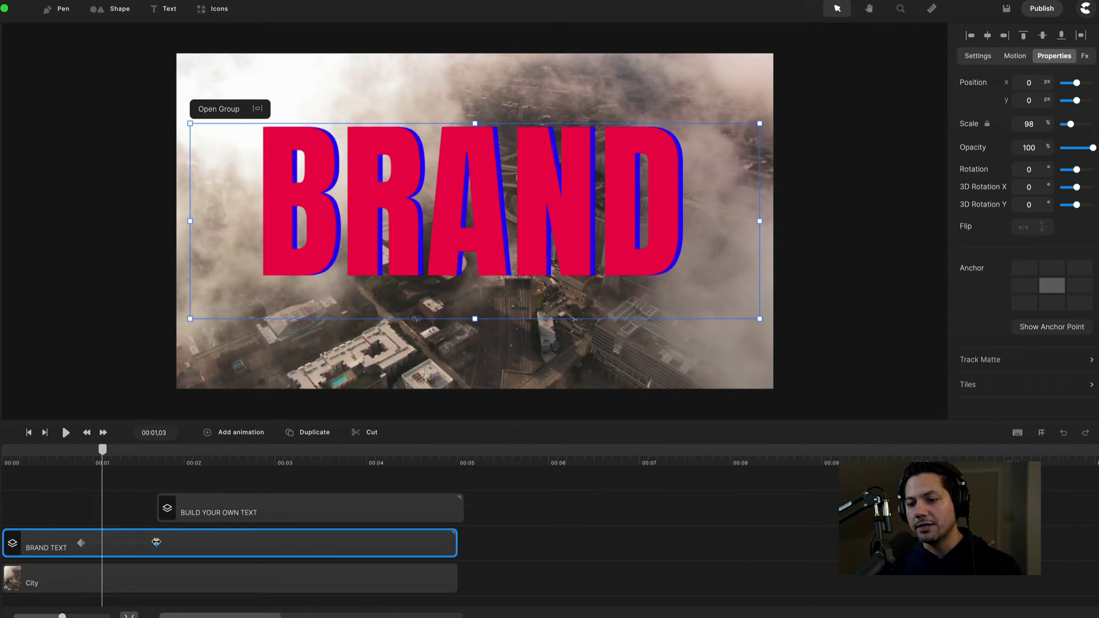
drag(156, 541, 139, 543)
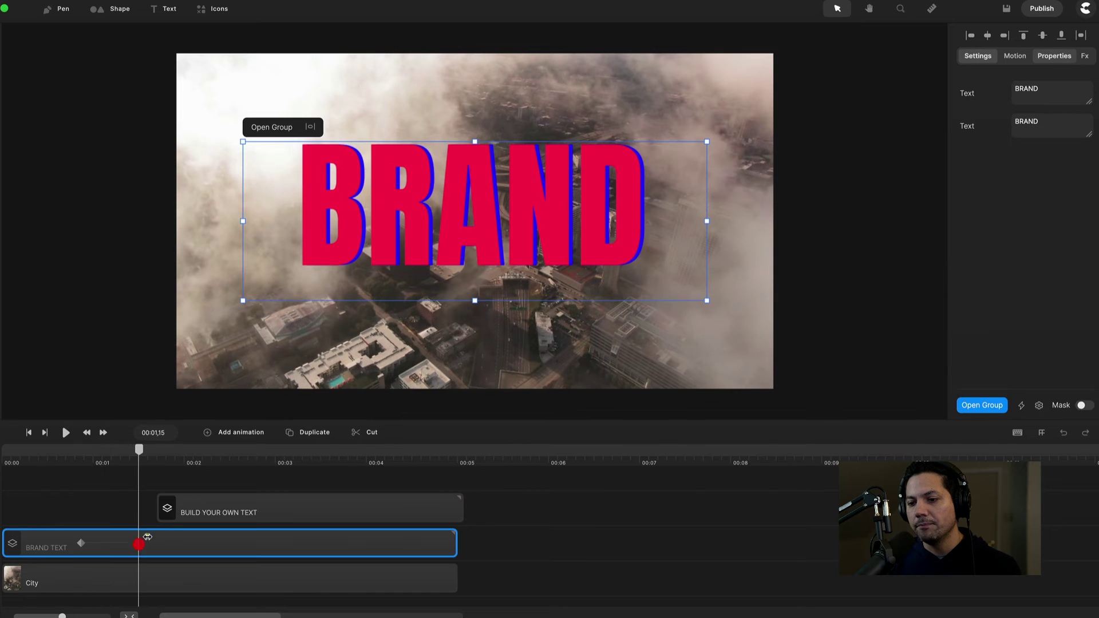
Step: Drag the BUILD YOUR OWN TEXT clip left to BRAND's final keyframe and replay from the start
drag(245, 508, 228, 514)
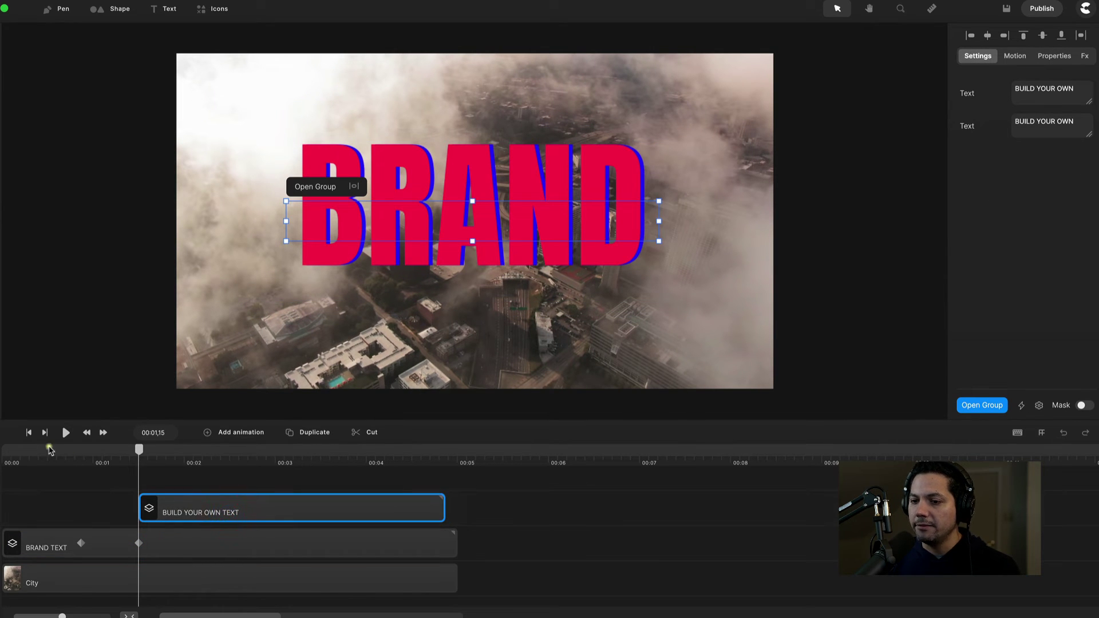
drag(40, 454, 3, 453)
key(space)
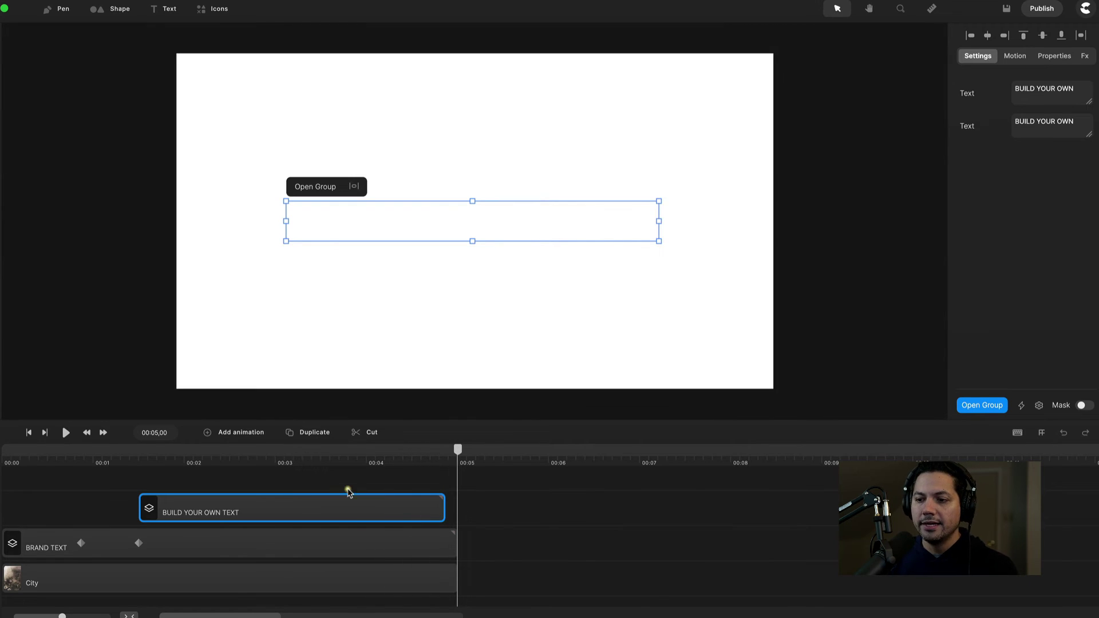
key(space)
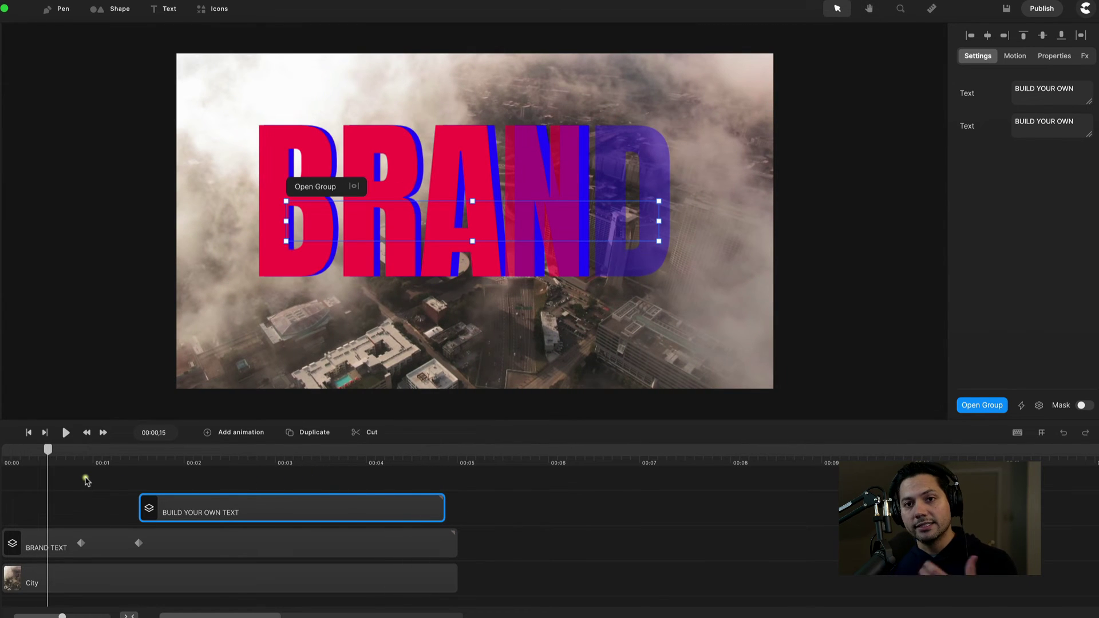
Step: Scrub to where both titles are visible and reselect the BUILD YOUR OWN subtitle clip
click(498, 506)
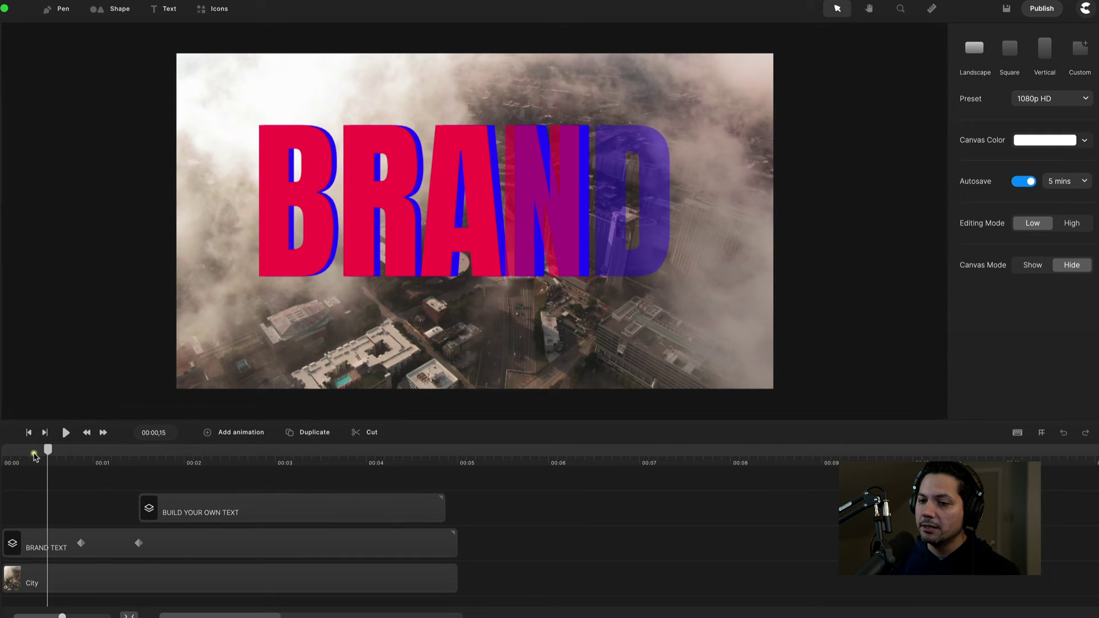
drag(48, 449, 152, 450)
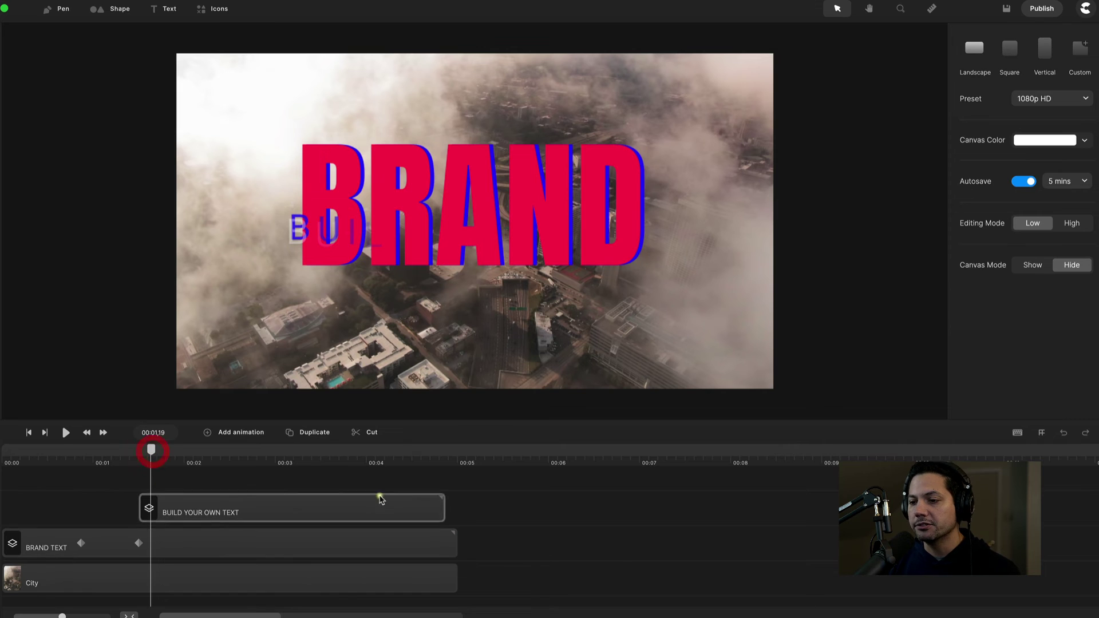
click(404, 491)
click(301, 496)
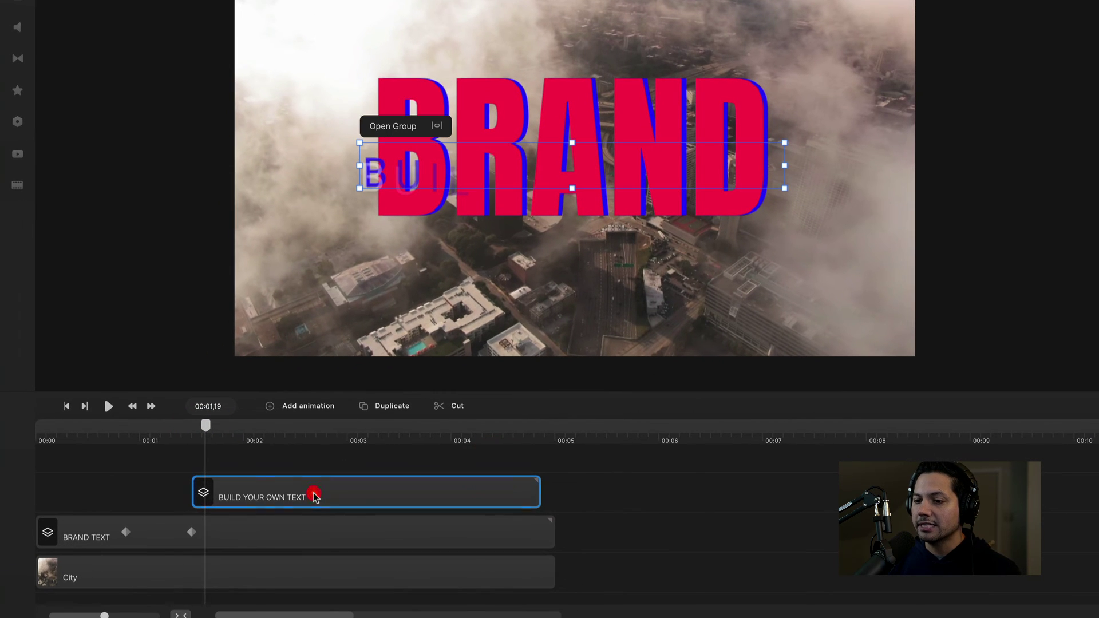
Step: Group the BRAND TEXT and BUILD YOUR OWN TEXT clips together and name the group 'MASTER BRAND'
shift+click(294, 527)
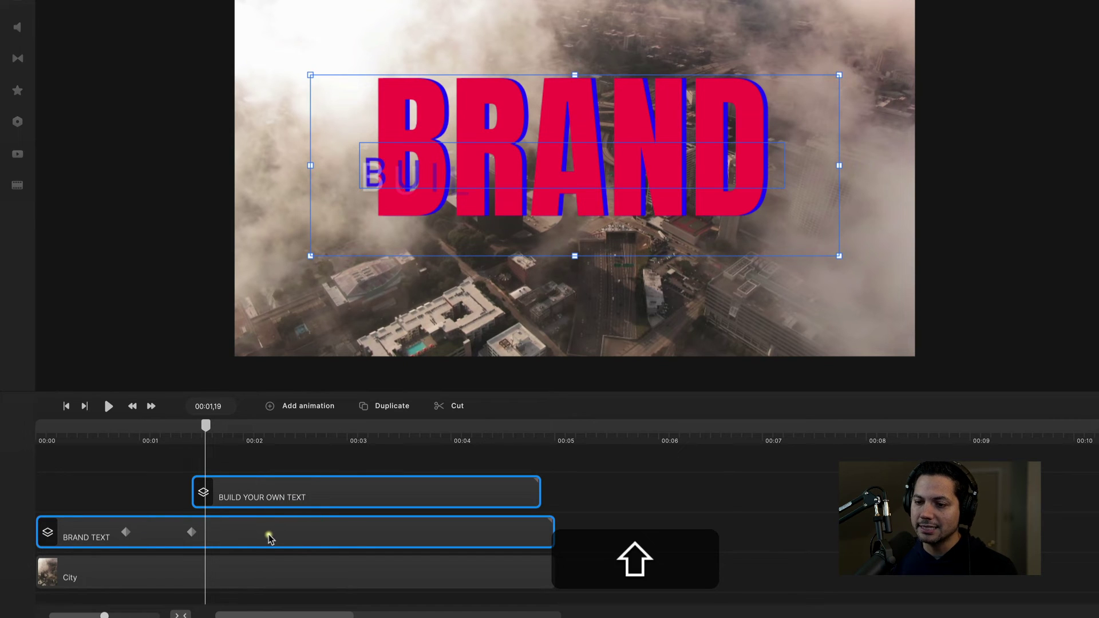
right_click(233, 532)
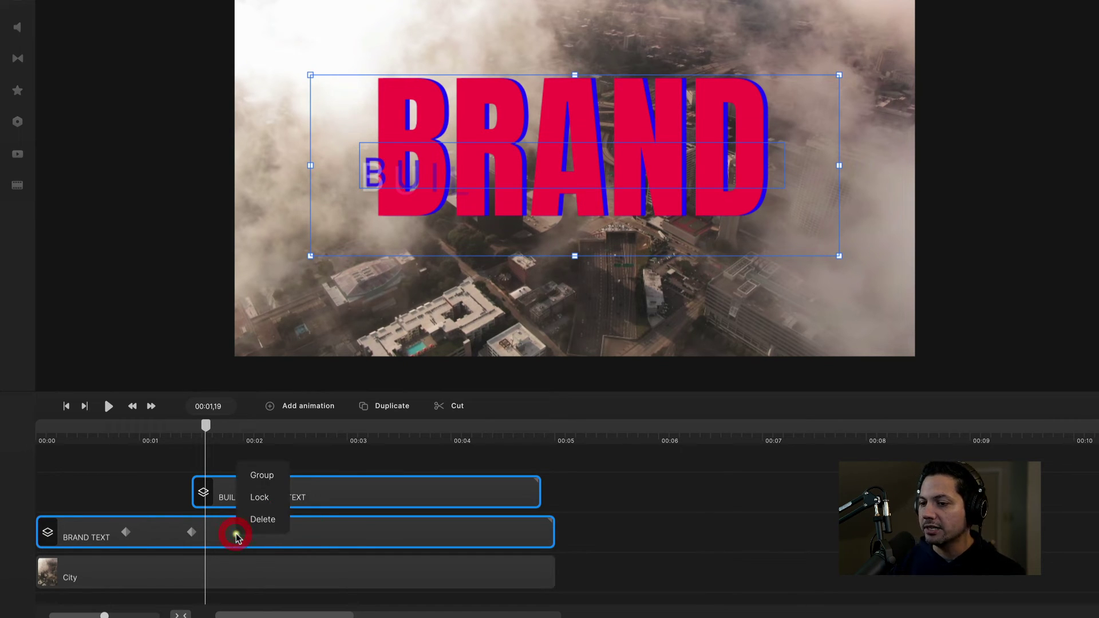
click(272, 477)
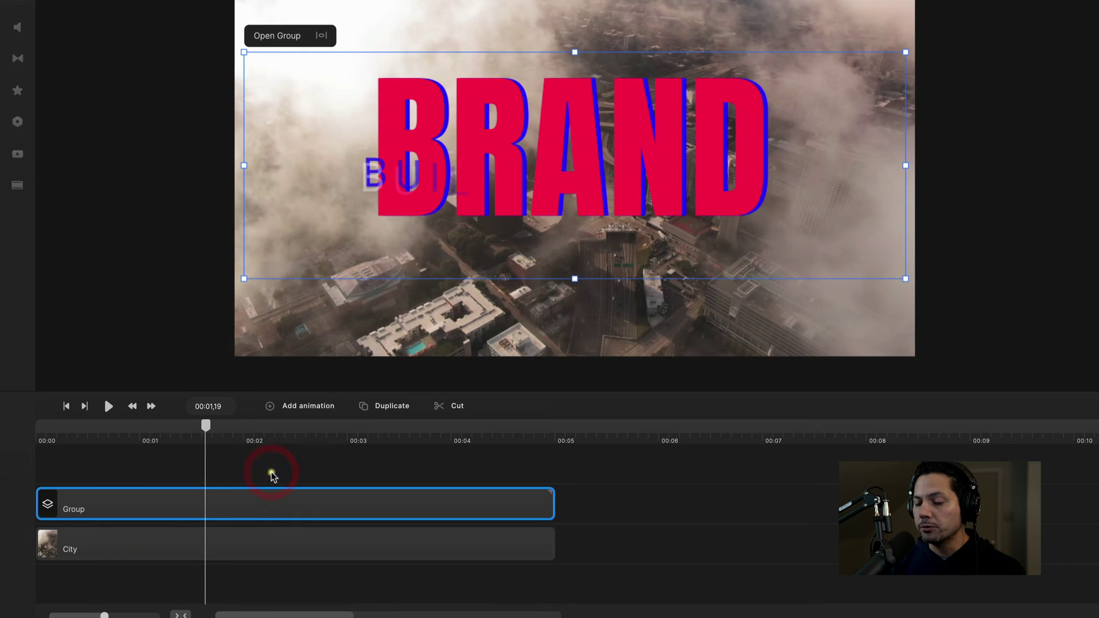
right_click(266, 509)
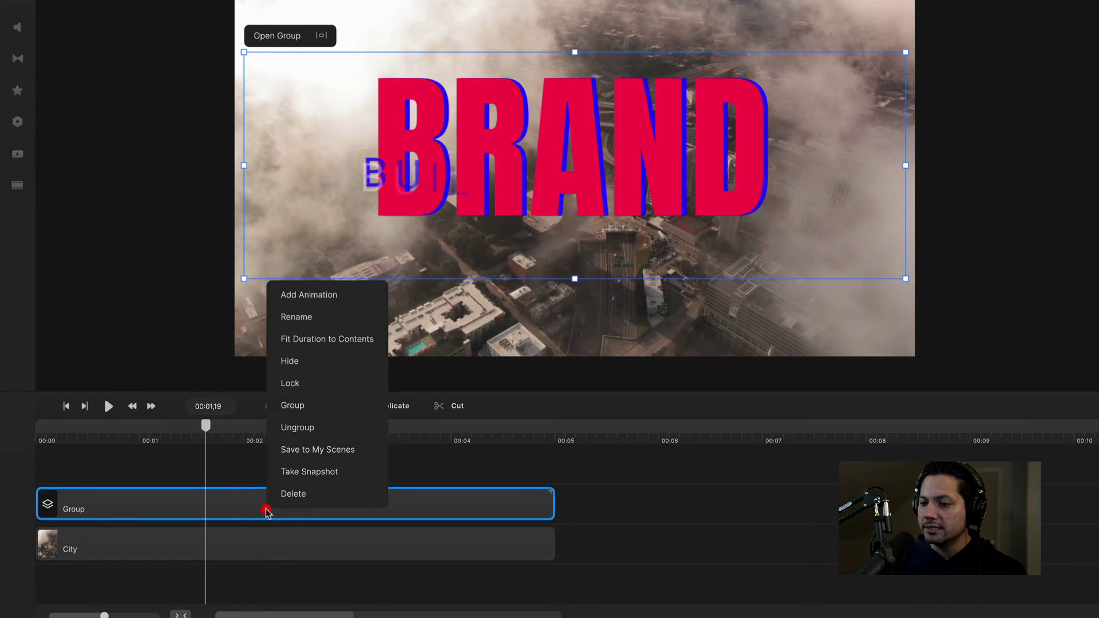
click(310, 324)
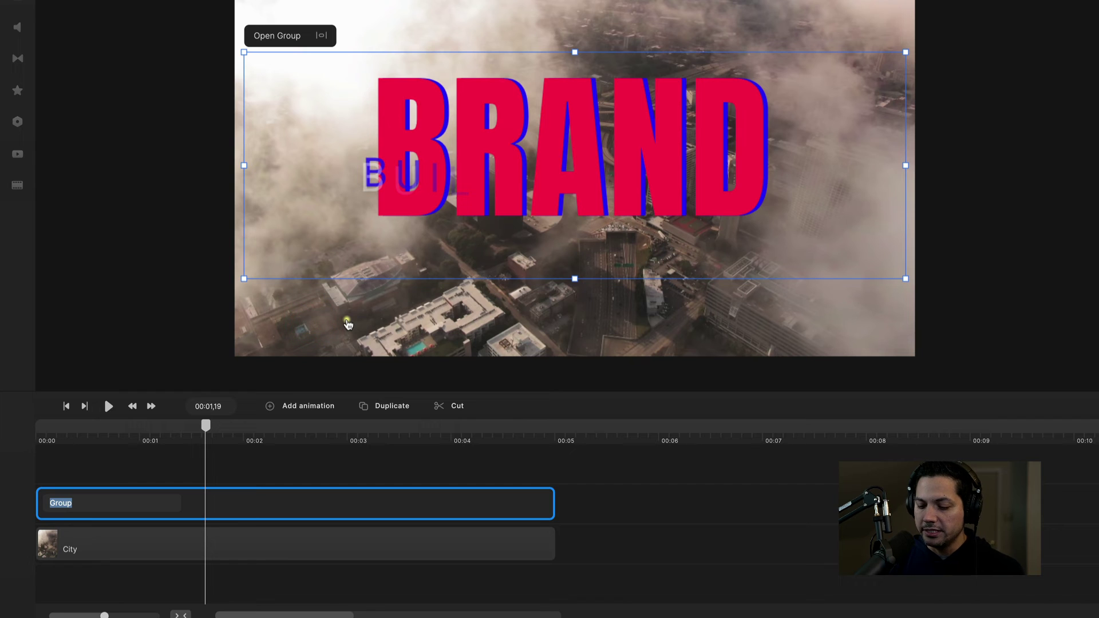
text(MASTER BRAND)
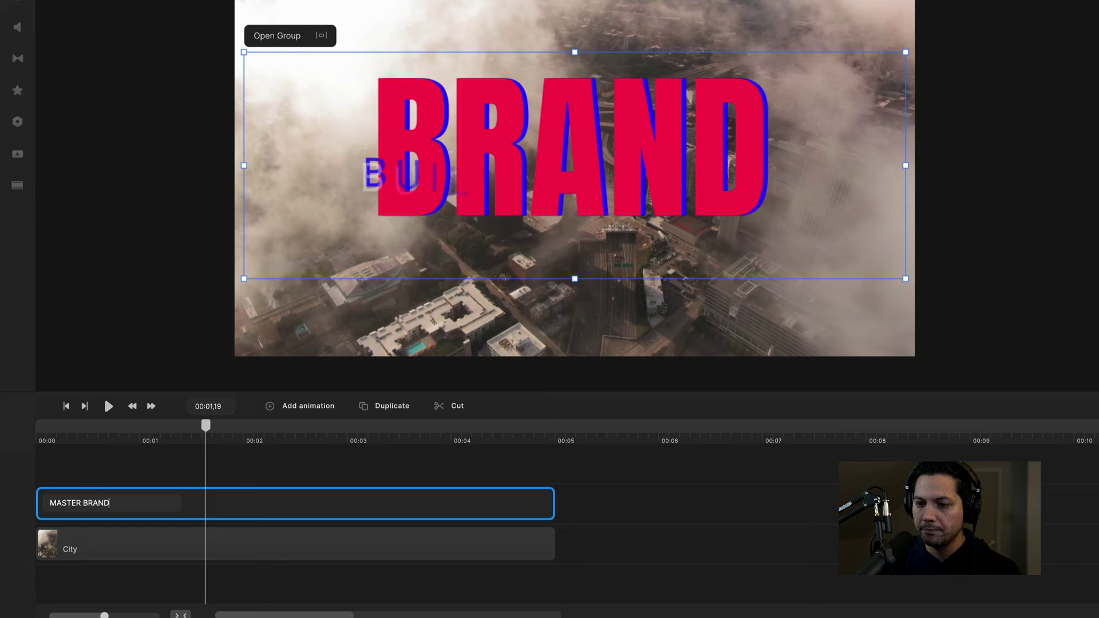
key(Return)
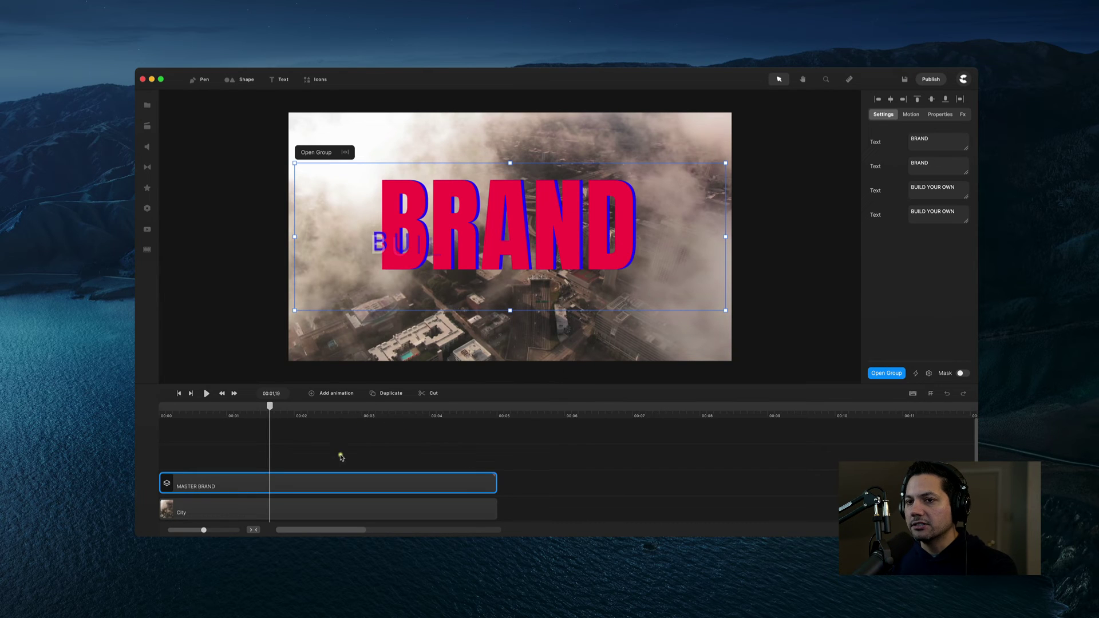
drag(272, 409, 112, 427)
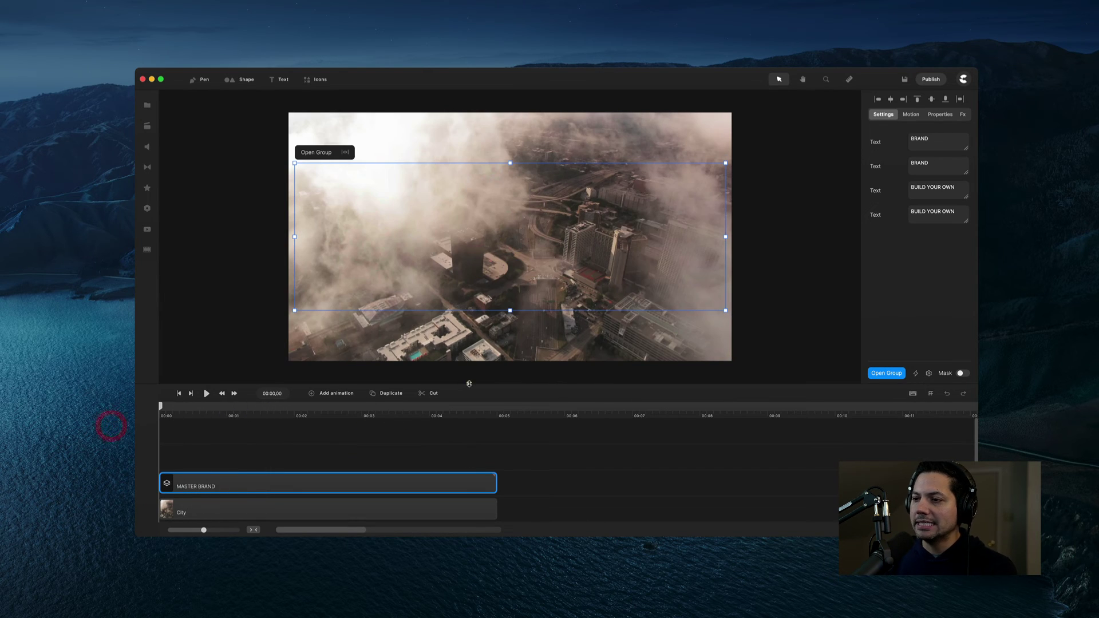
key(space)
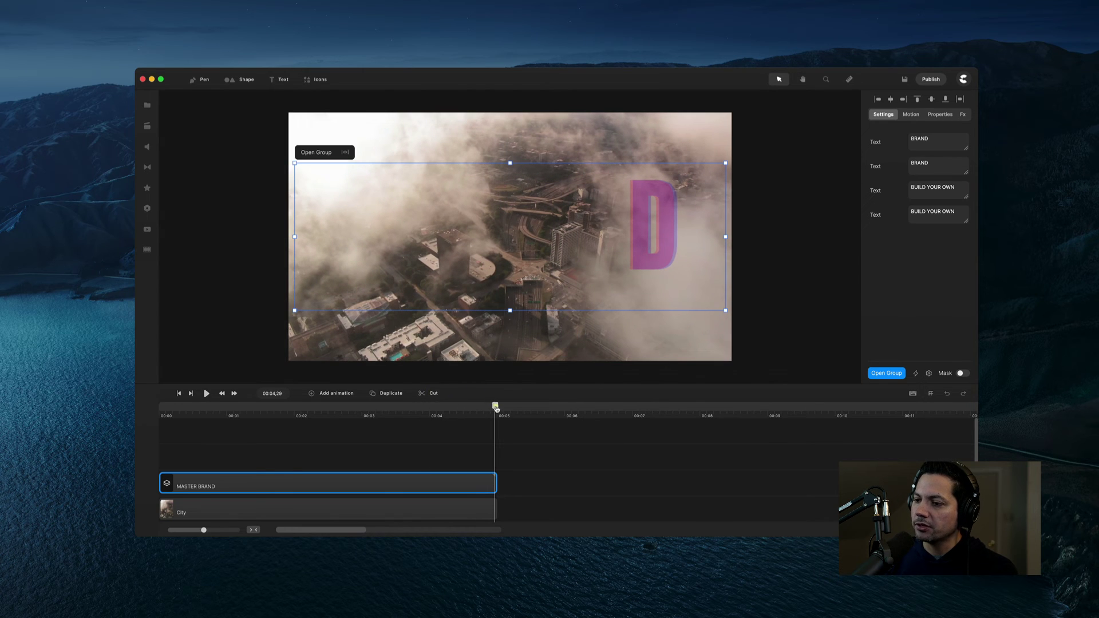
drag(495, 408, 160, 405)
key(space)
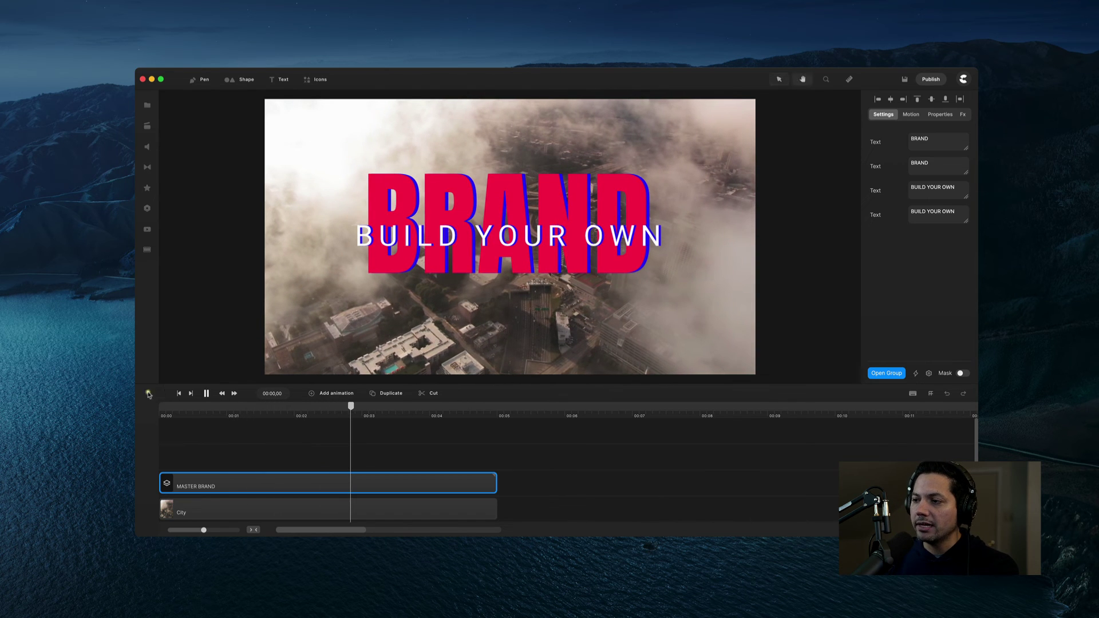
key(space)
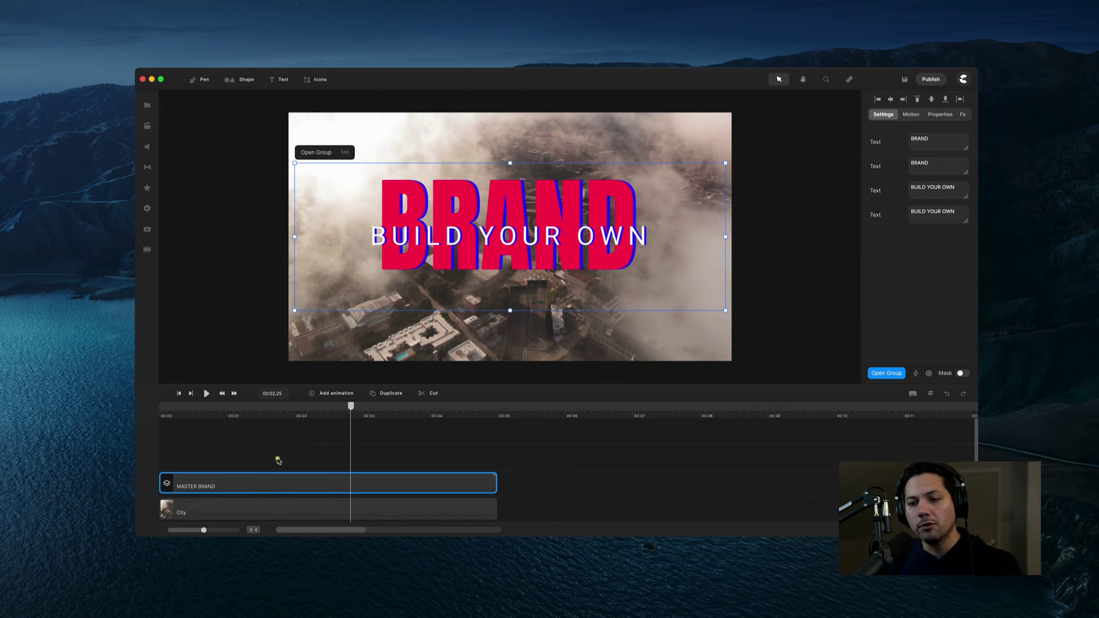
click(368, 456)
click(264, 484)
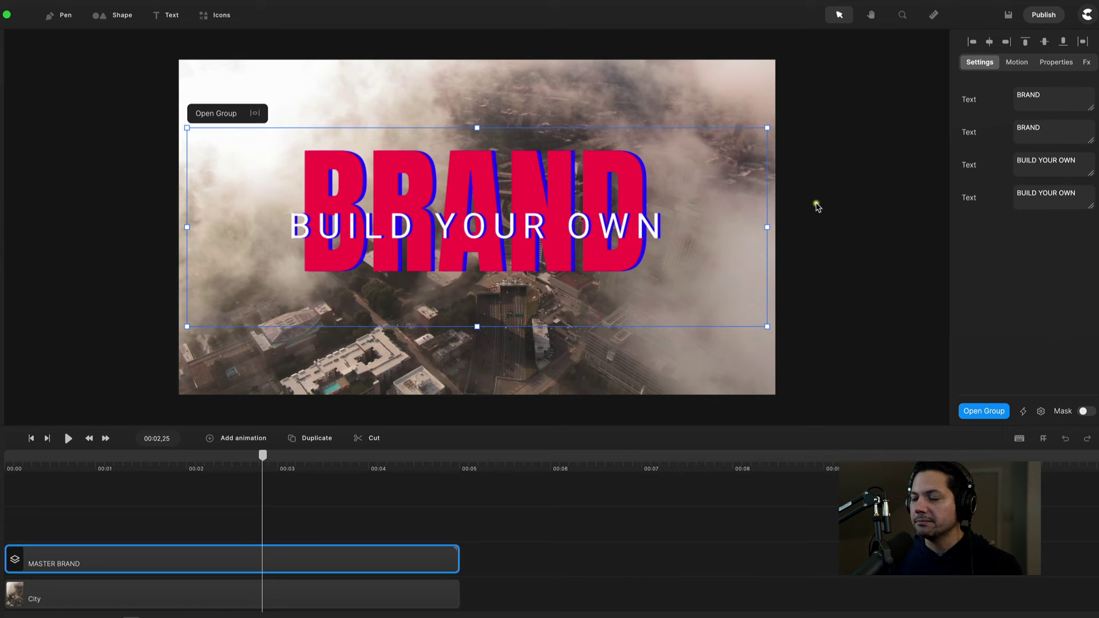
Step: In MASTER BRAND's Easy Edit Properties, link the two BRAND layers and the two BUILD YOUR OWN layers
click(270, 559)
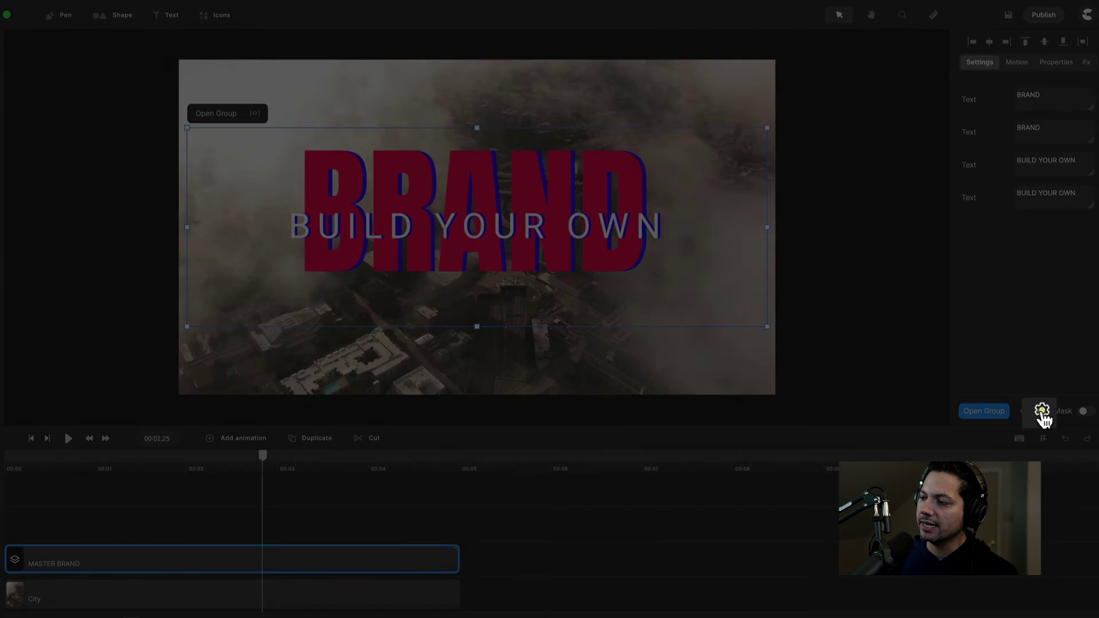
click(1041, 412)
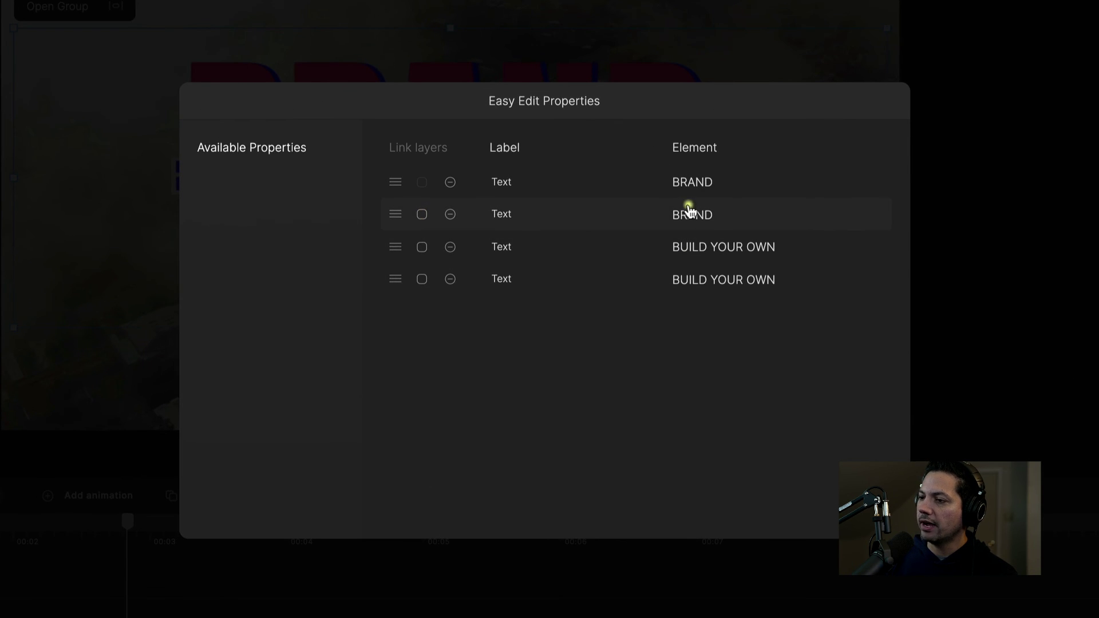
click(423, 215)
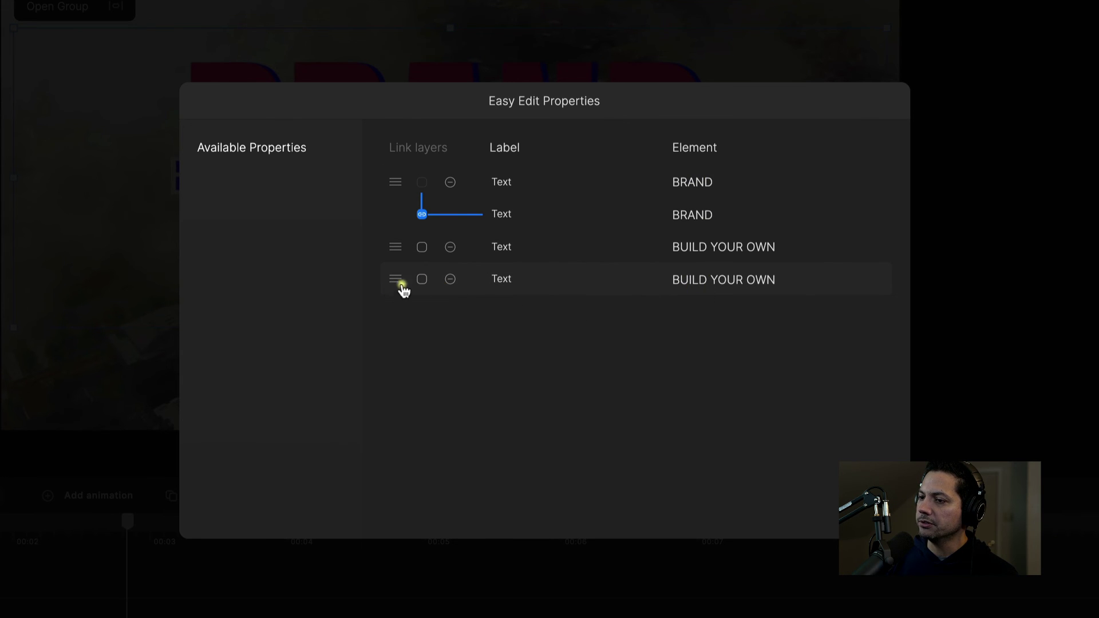
click(422, 279)
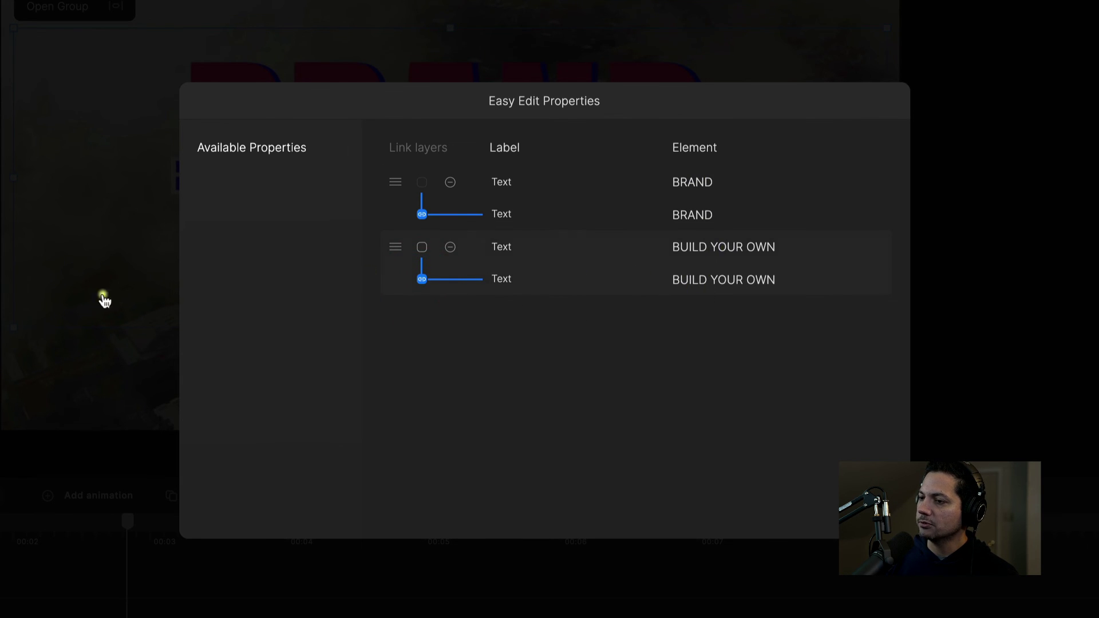
click(1, 277)
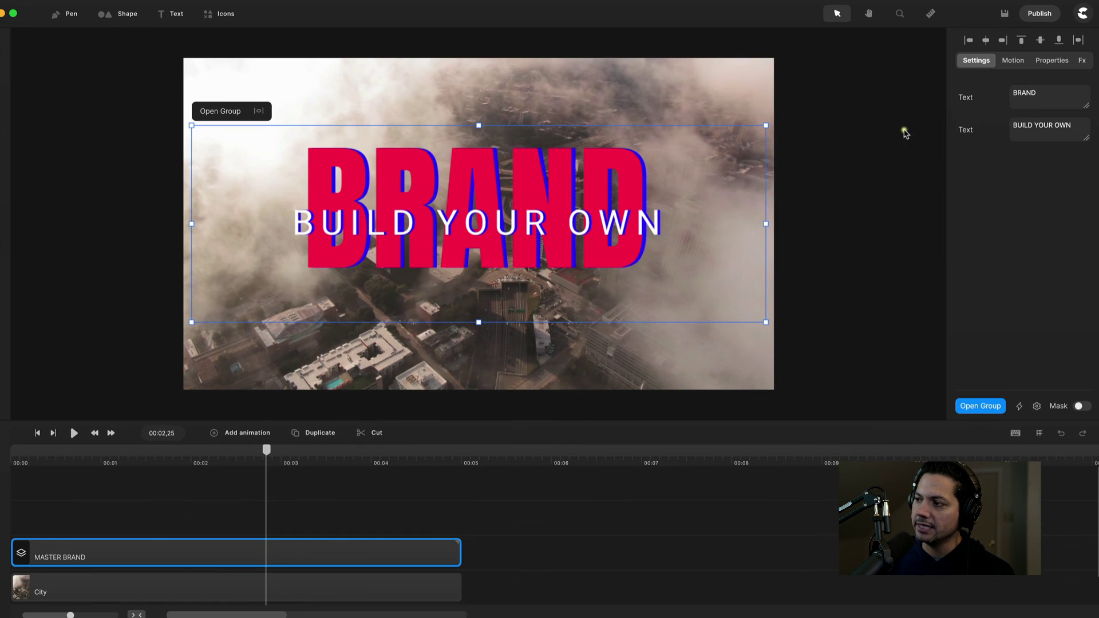
double_click(1037, 96)
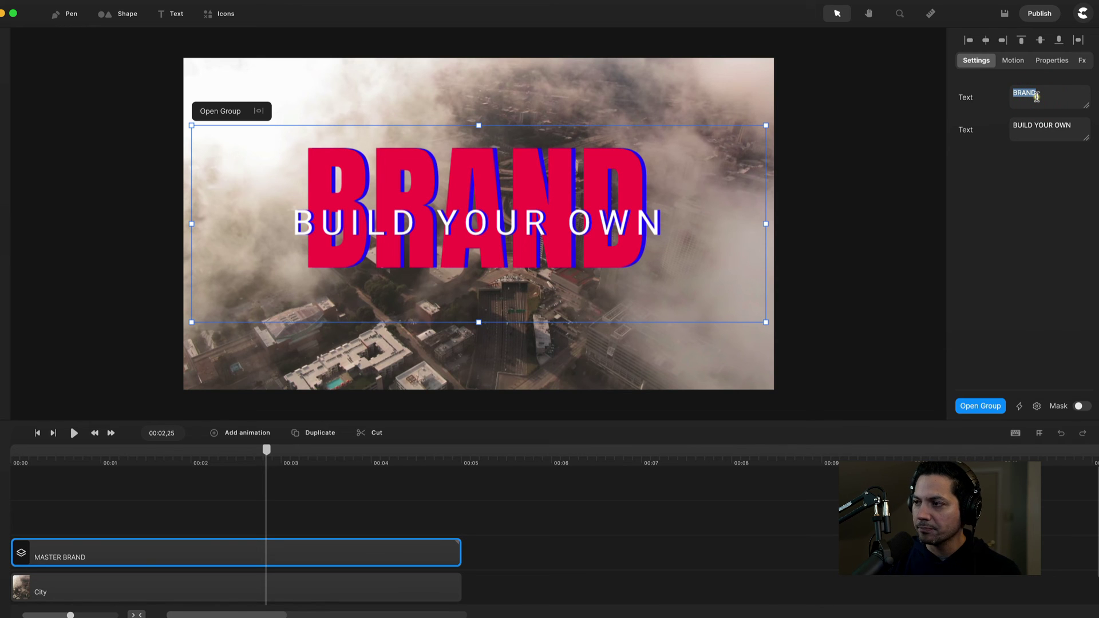
text(Company)
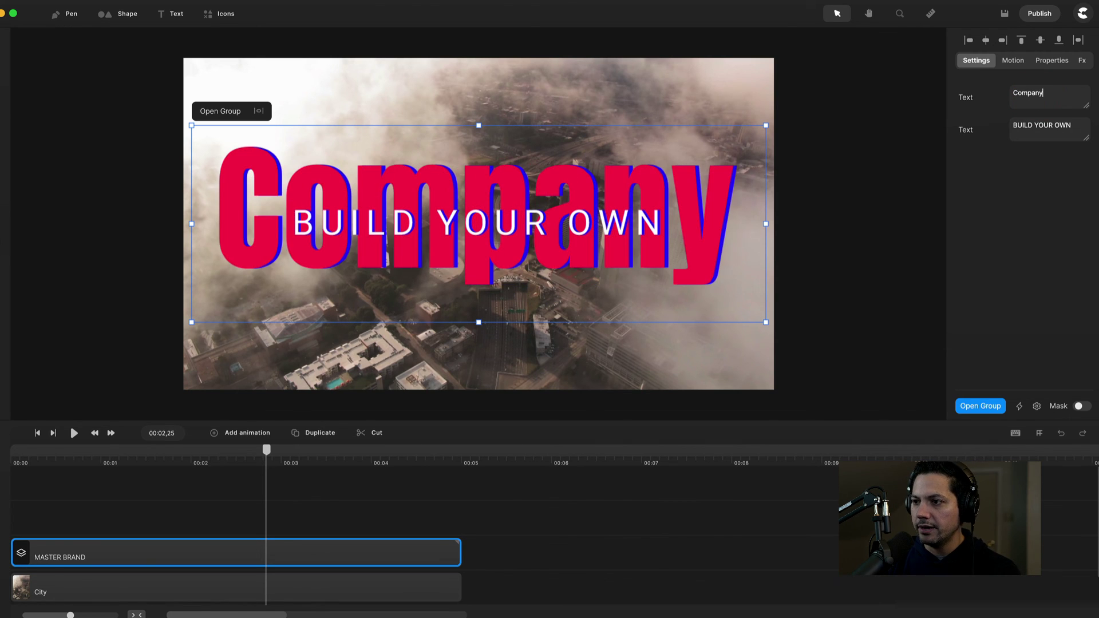
triple_click(1043, 127)
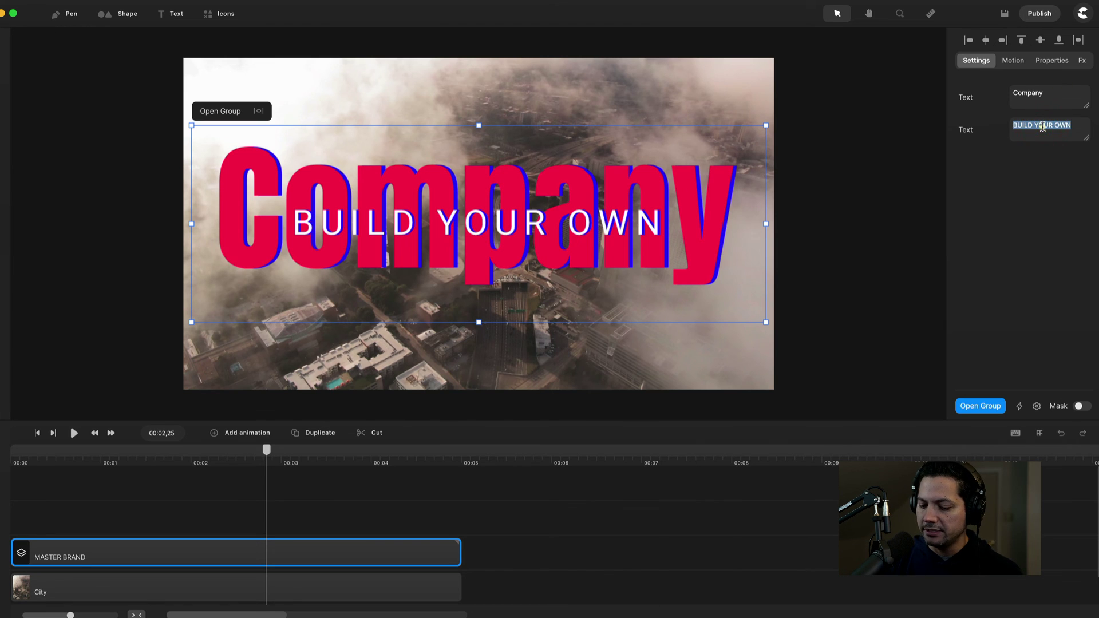
text(Name)
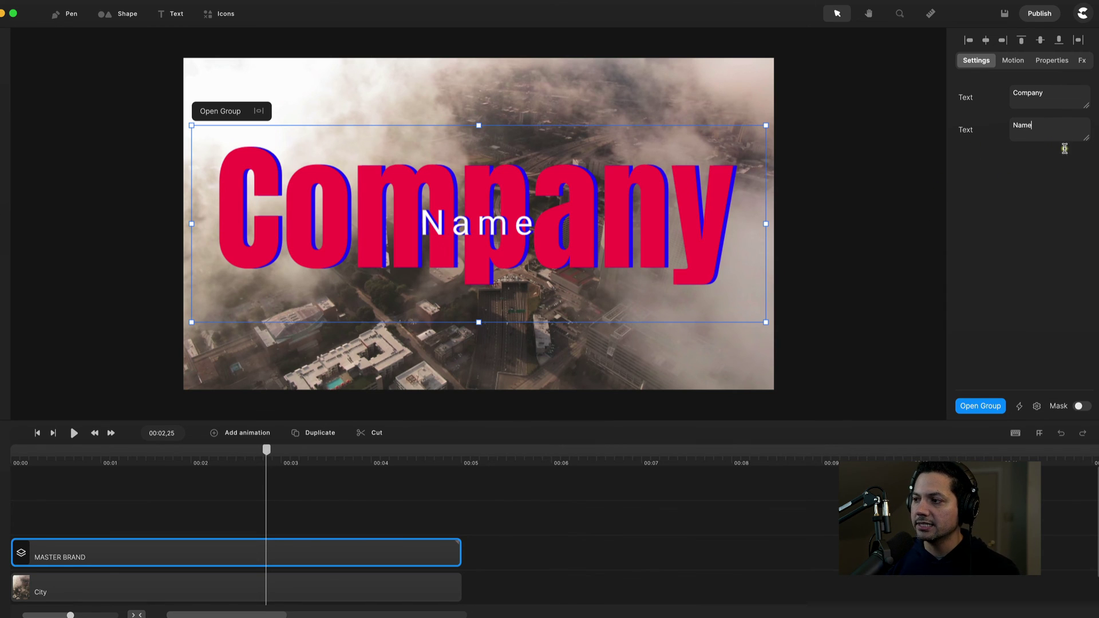
click(1056, 171)
click(456, 500)
key(super+z)
key(super+z)
key(super+z)
key(super+z)
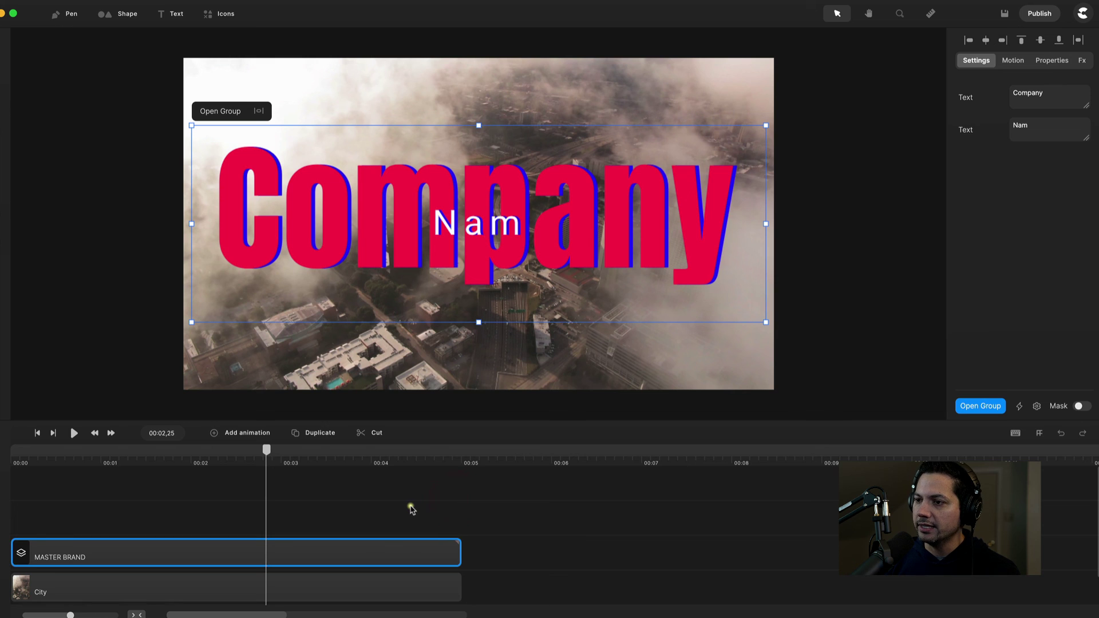
key(super+z)
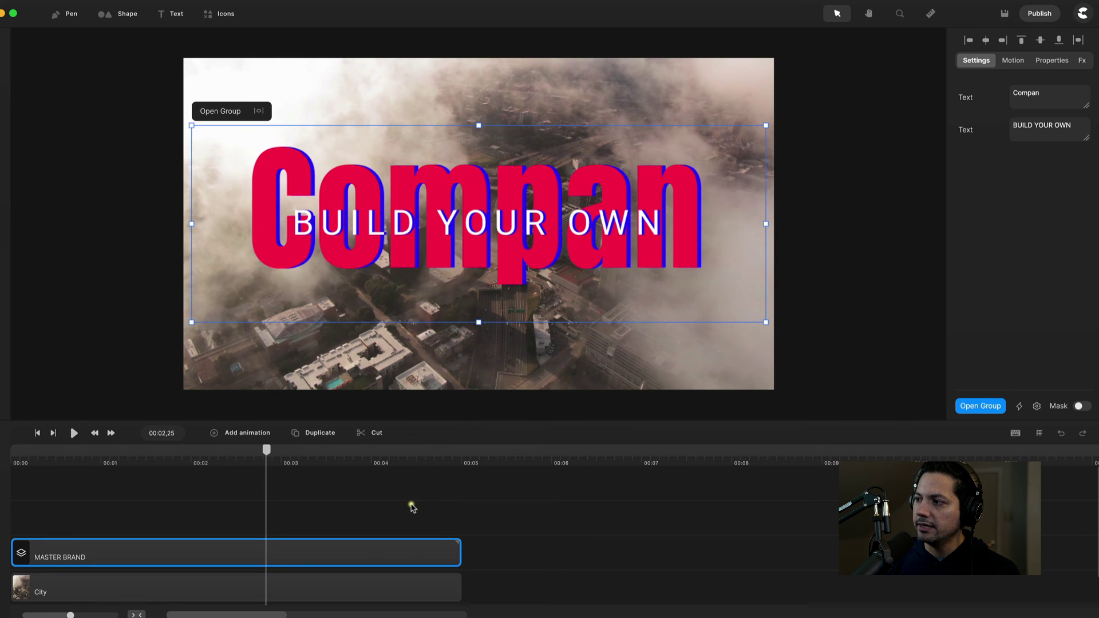
key(super+z)
key(super+z)
key(super+z)
key(super+z)
key(super+z)
key(super+z)
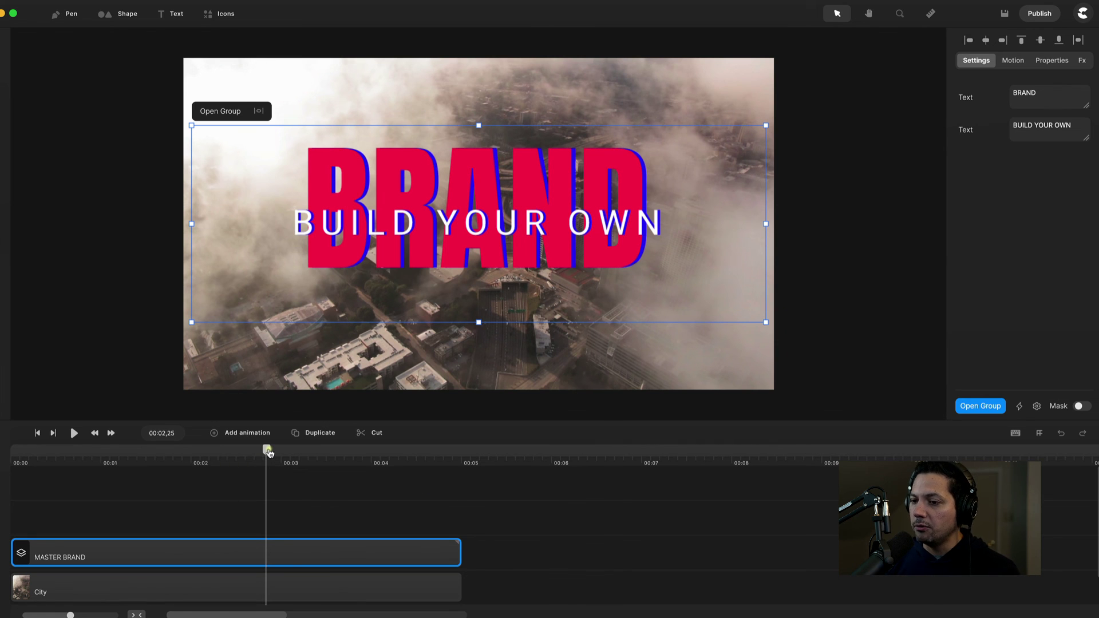
Step: Rewind to the start, save the MASTER BRAND group to My Scenes, and view it there
drag(268, 452, 156, 455)
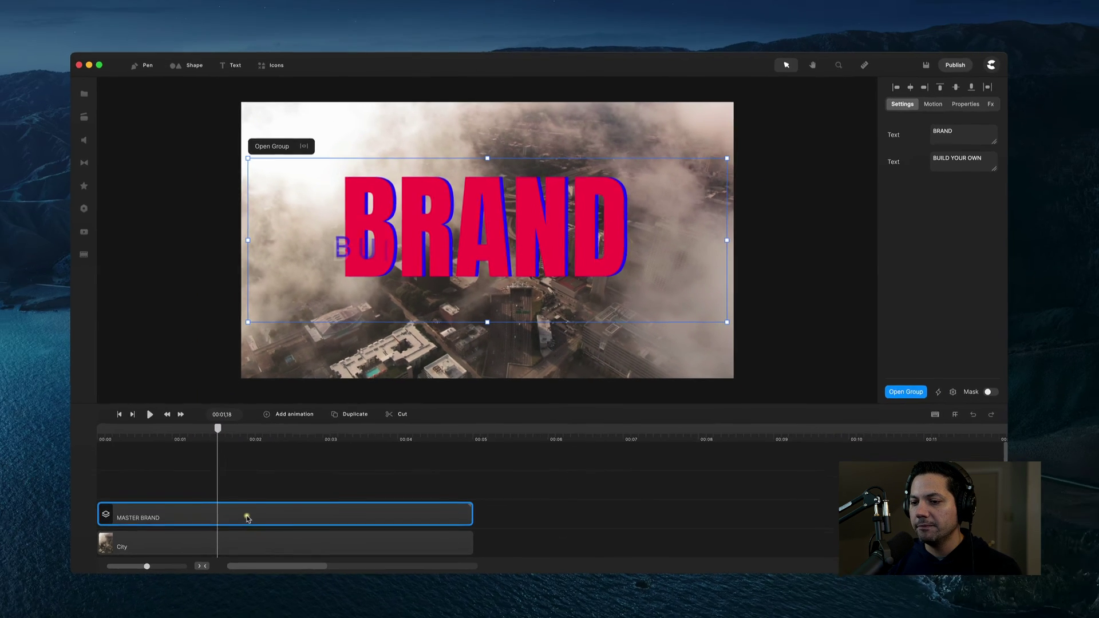
right_click(190, 557)
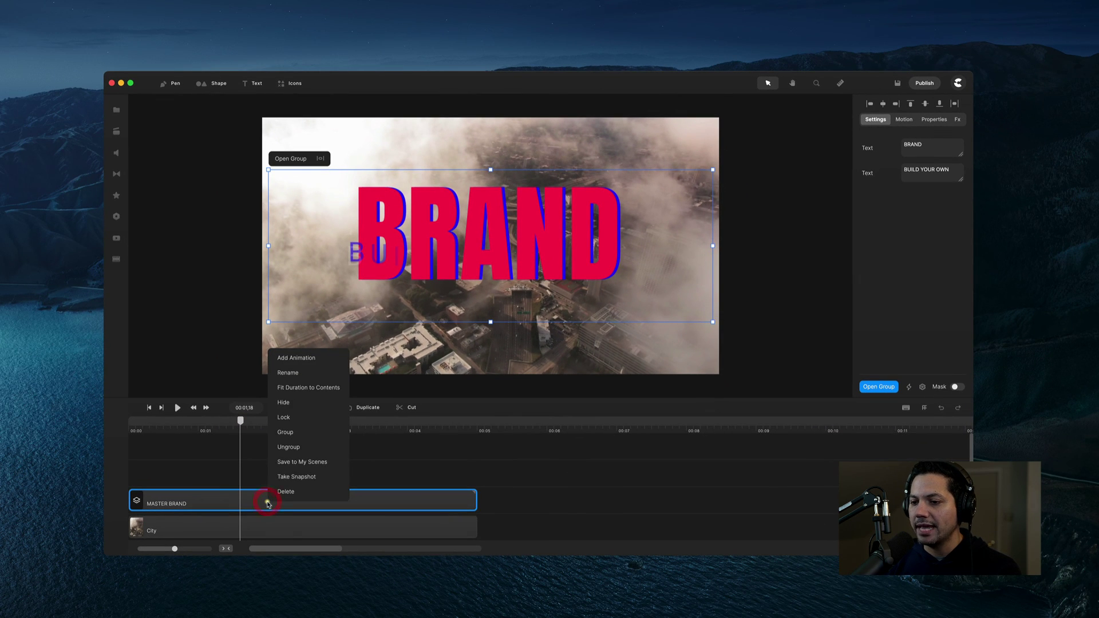
click(298, 462)
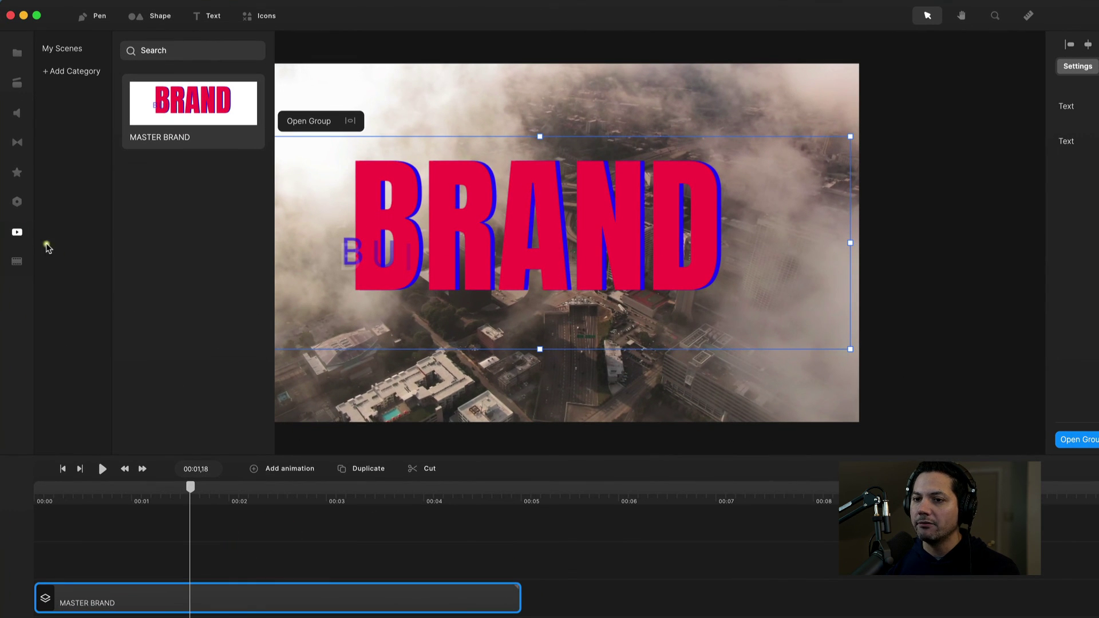
click(23, 237)
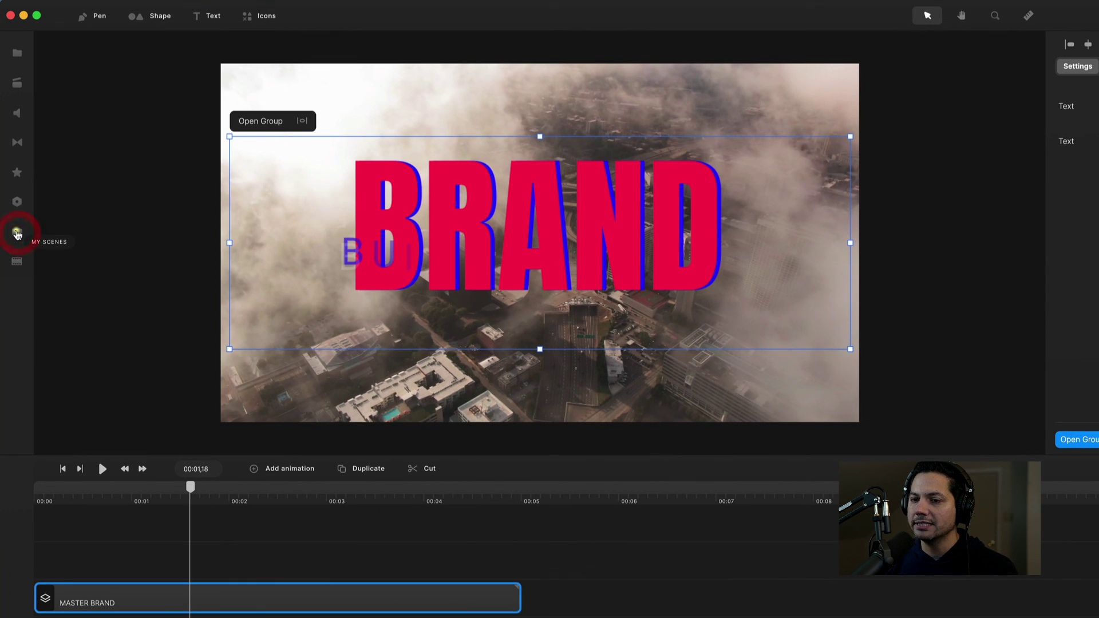
click(23, 238)
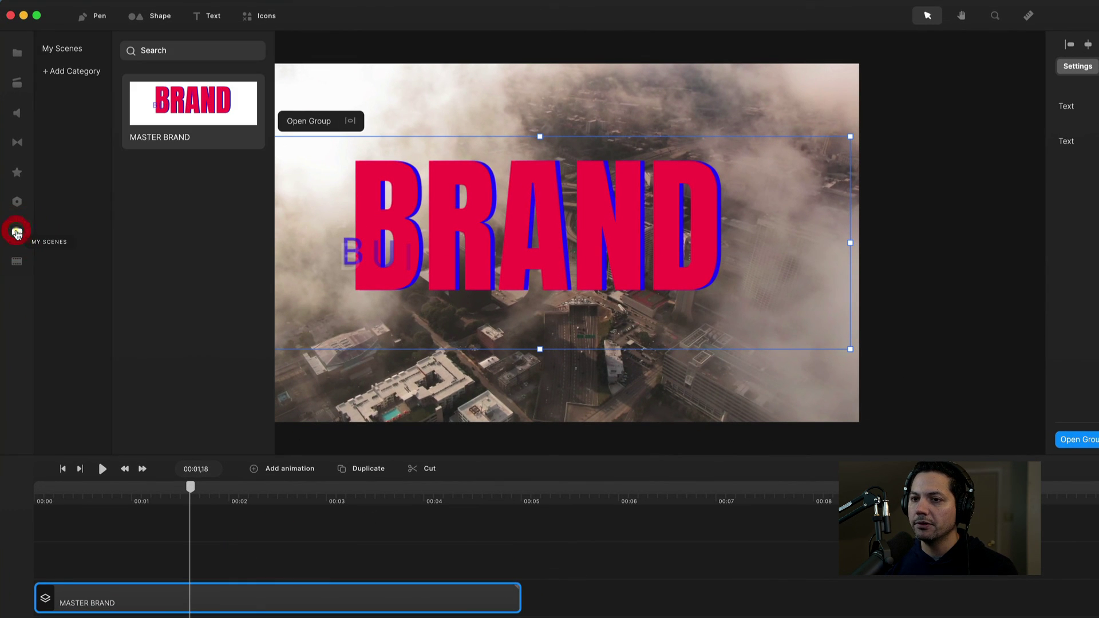
click(73, 48)
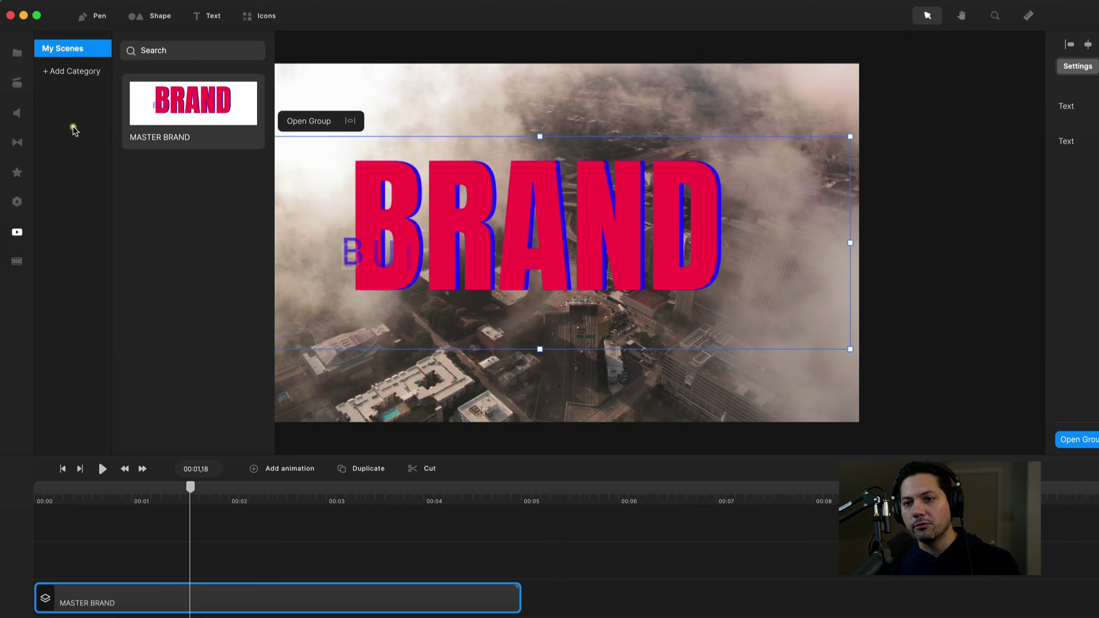
Step: Add a new scene category named 'BRAND TITLES'
click(69, 72)
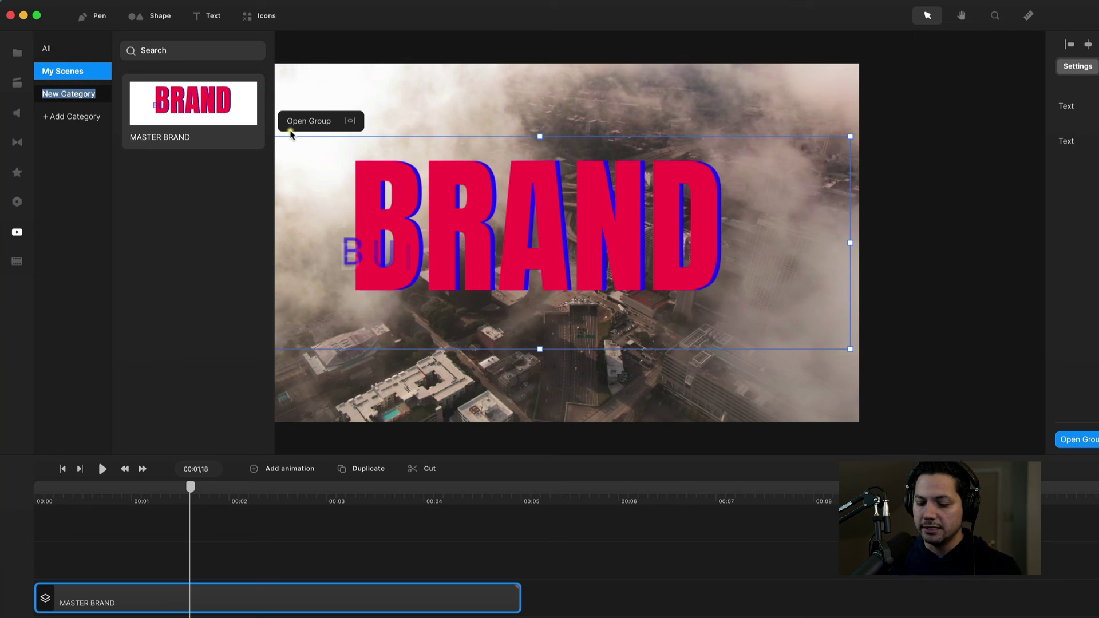
text(BRAND)
text(TITLES)
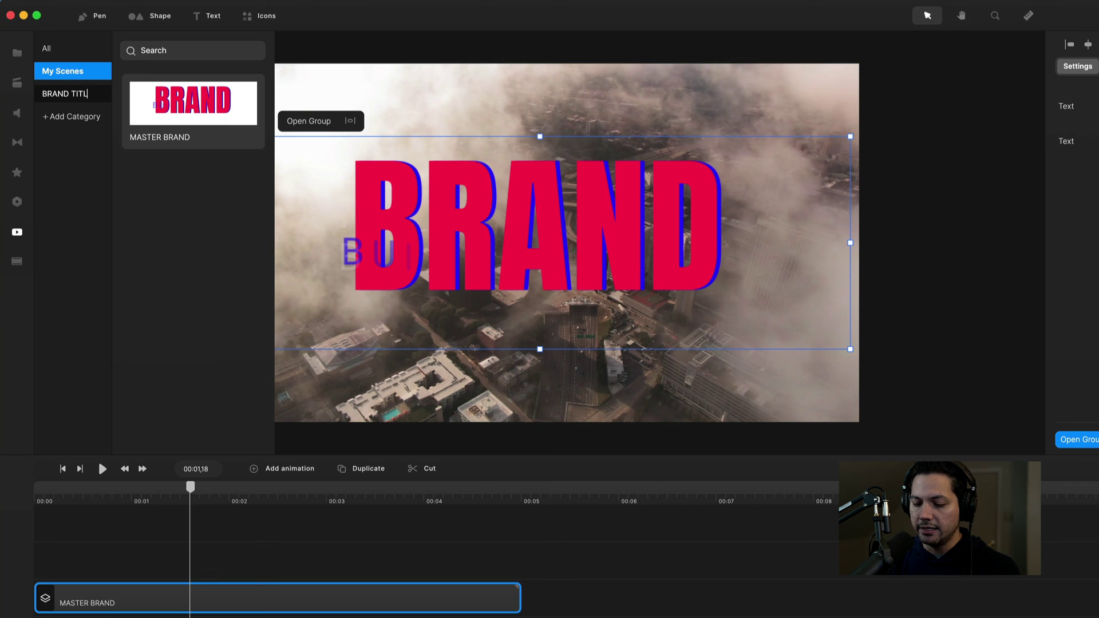
click(126, 251)
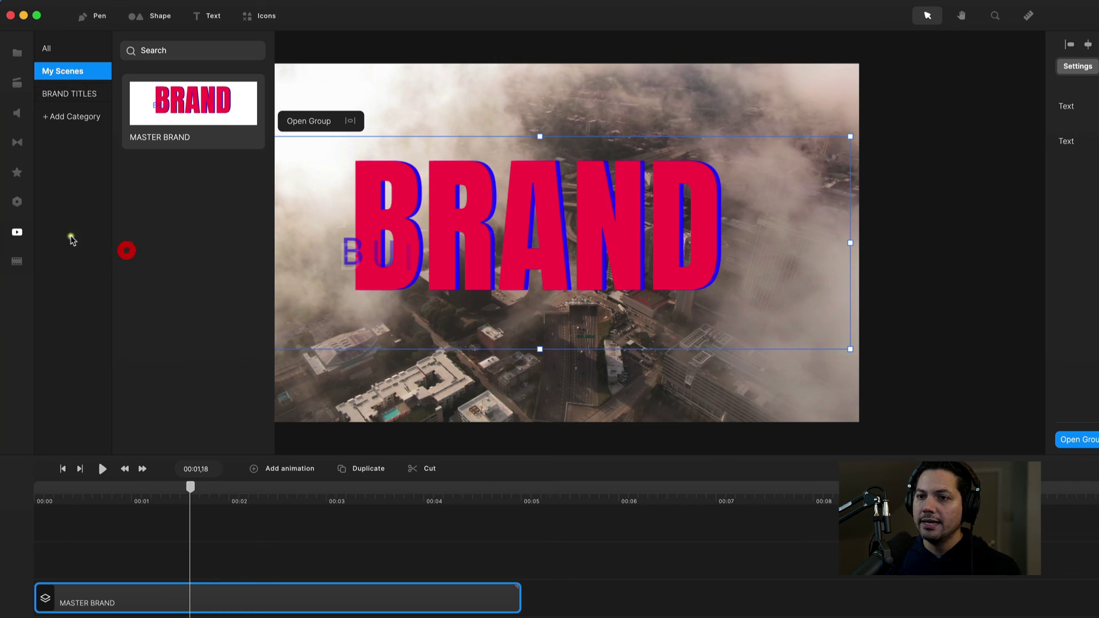
Step: Move the MASTER BRAND scene into BRAND TITLES and close the scene library
right_click(187, 111)
mouse_move(216, 141)
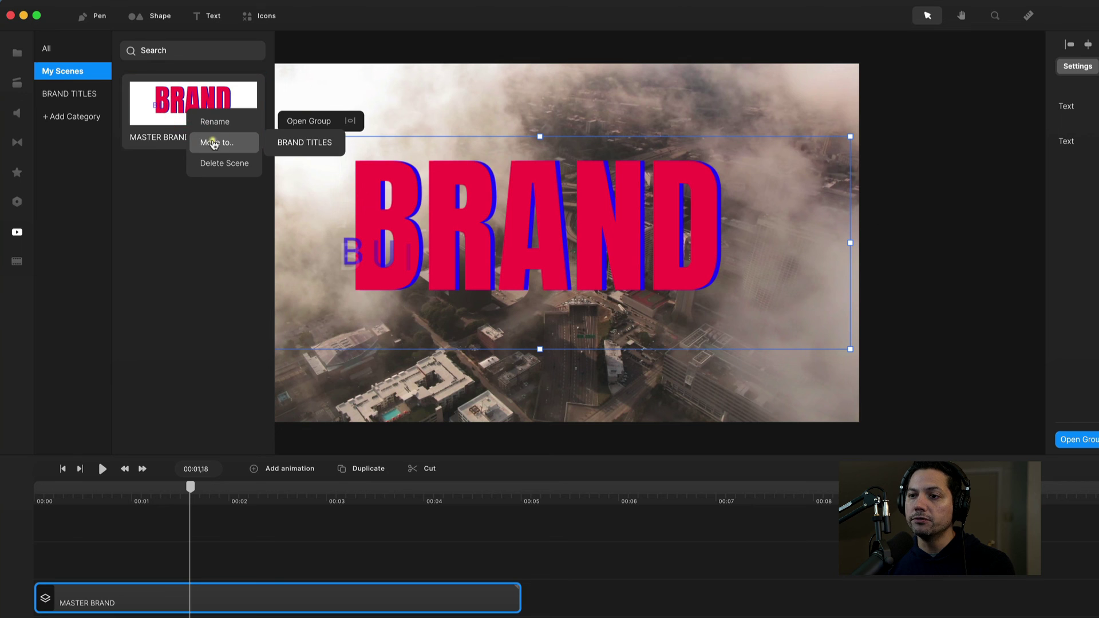
click(299, 141)
click(81, 94)
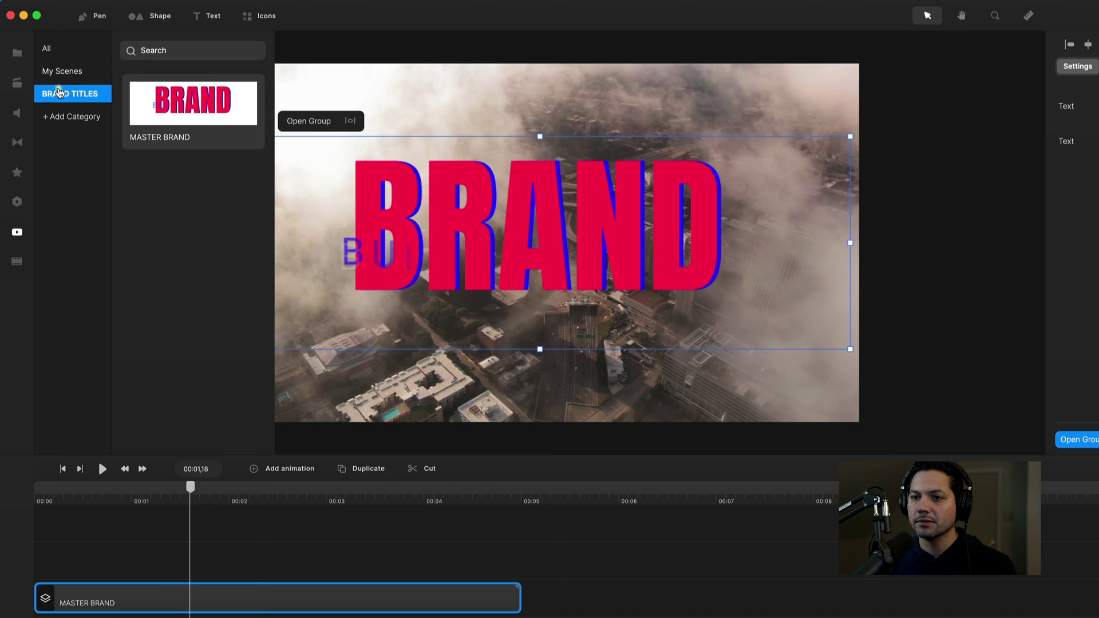
click(19, 234)
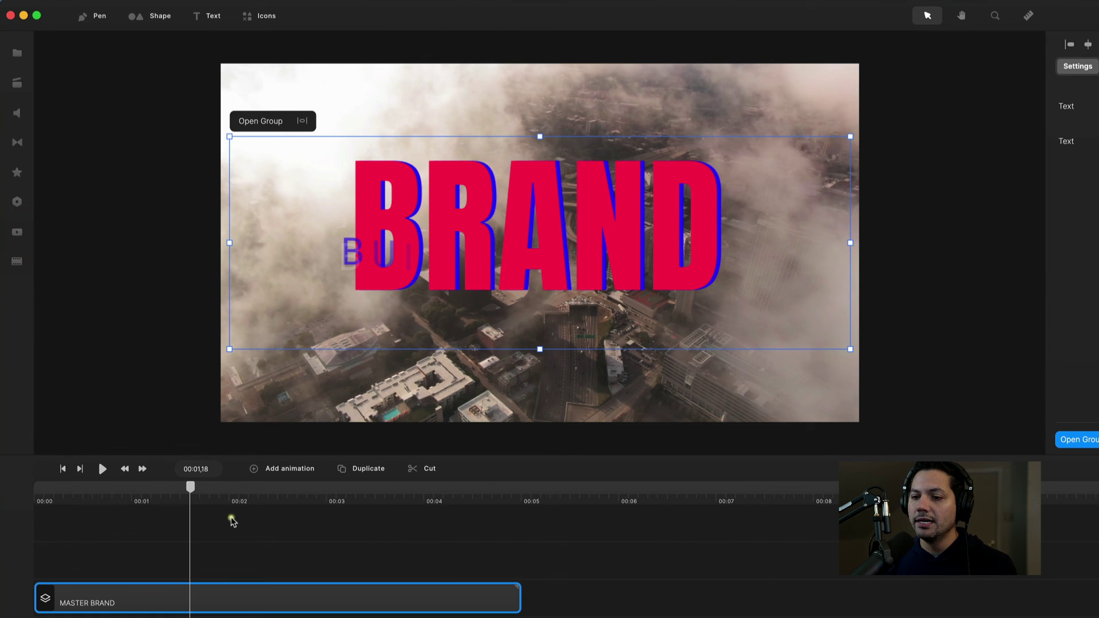